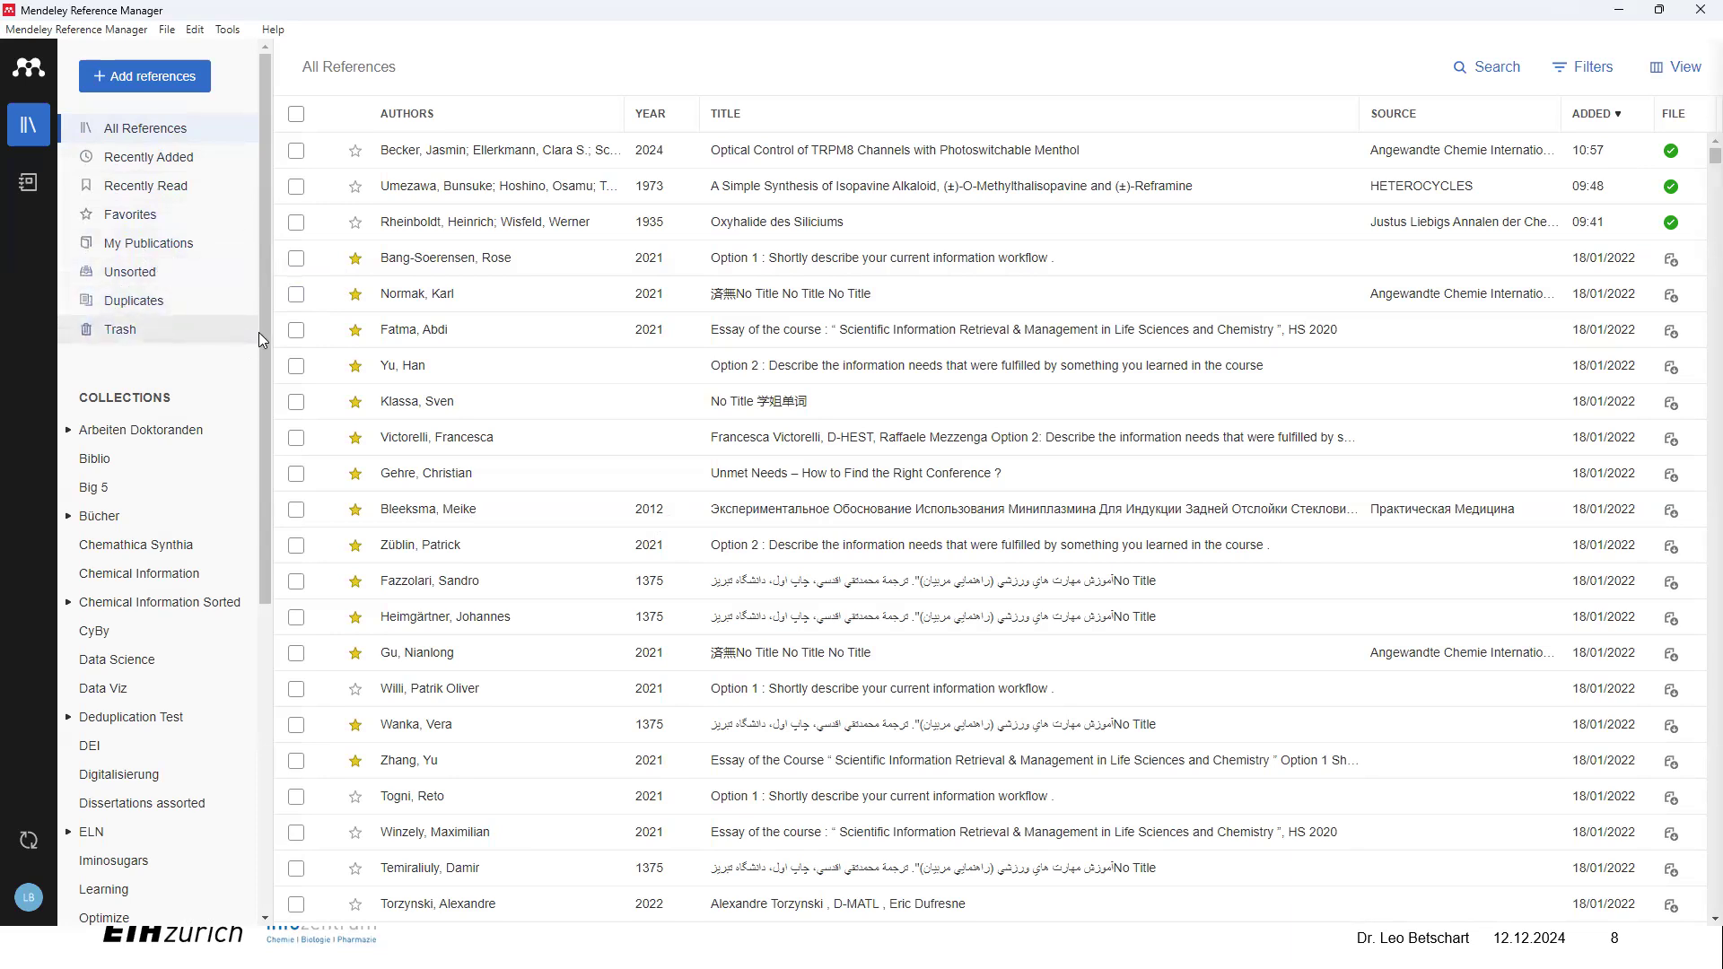
Step: Browse the collections, including the subcollections of Arbeiten Doktoranden, and open the Test collection
scroll(161, 270, "down", 3)
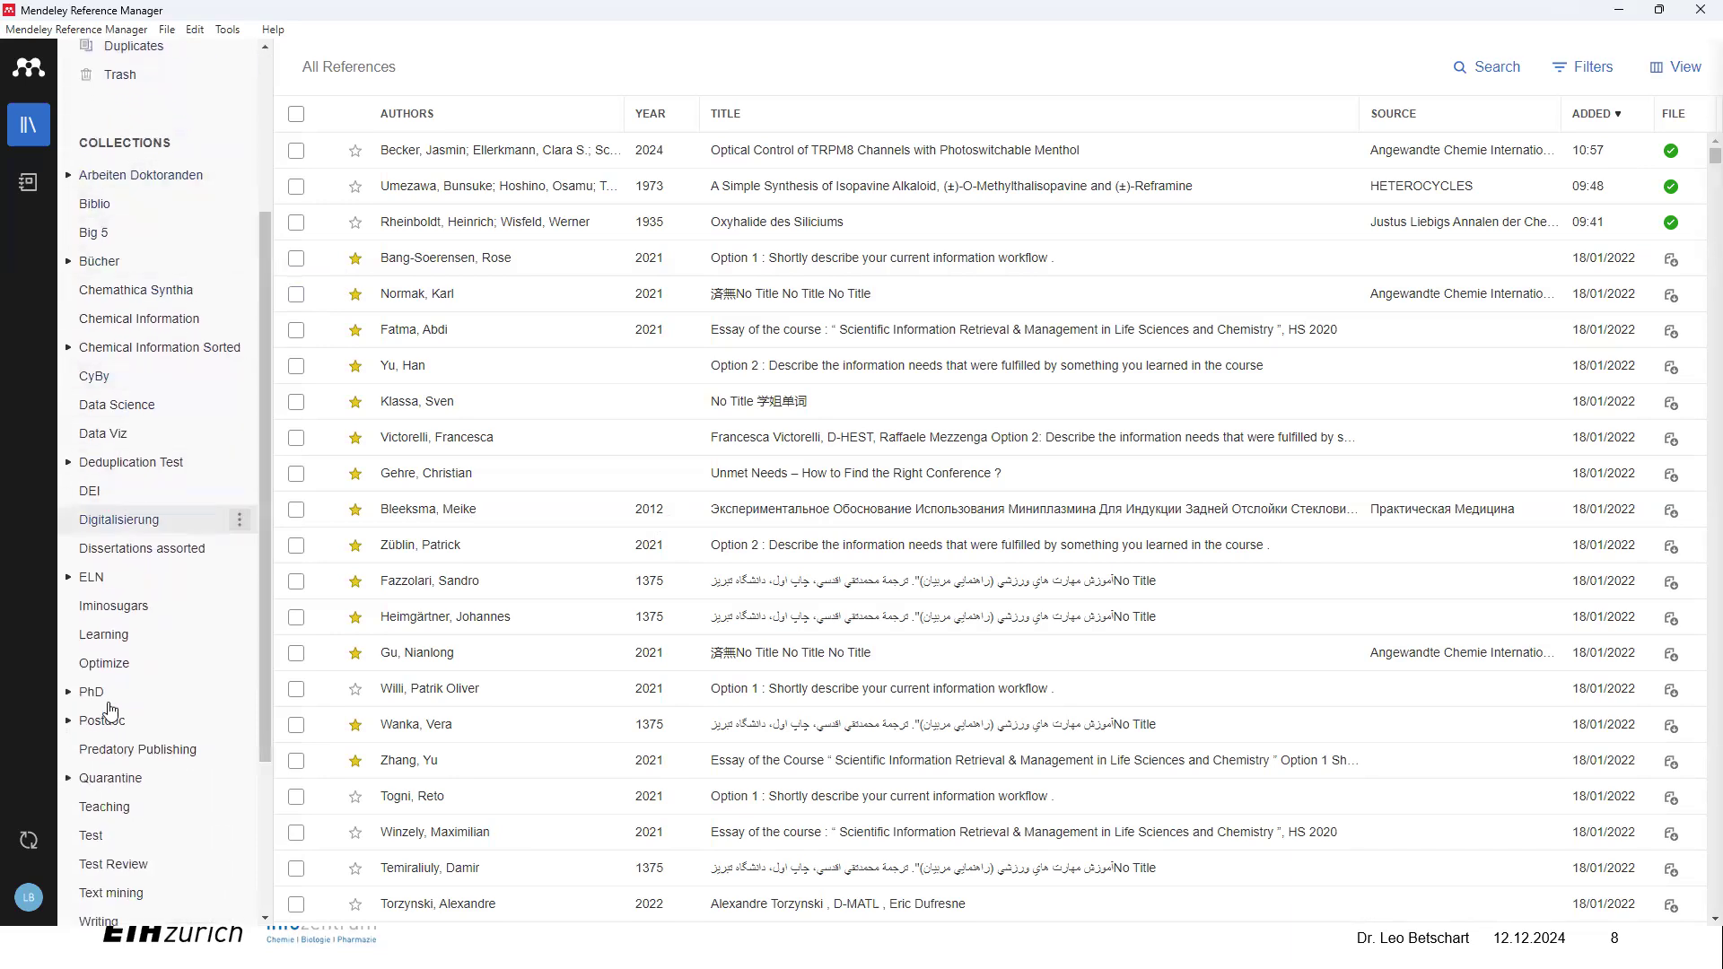
left_click_drag(265, 682, 263, 645)
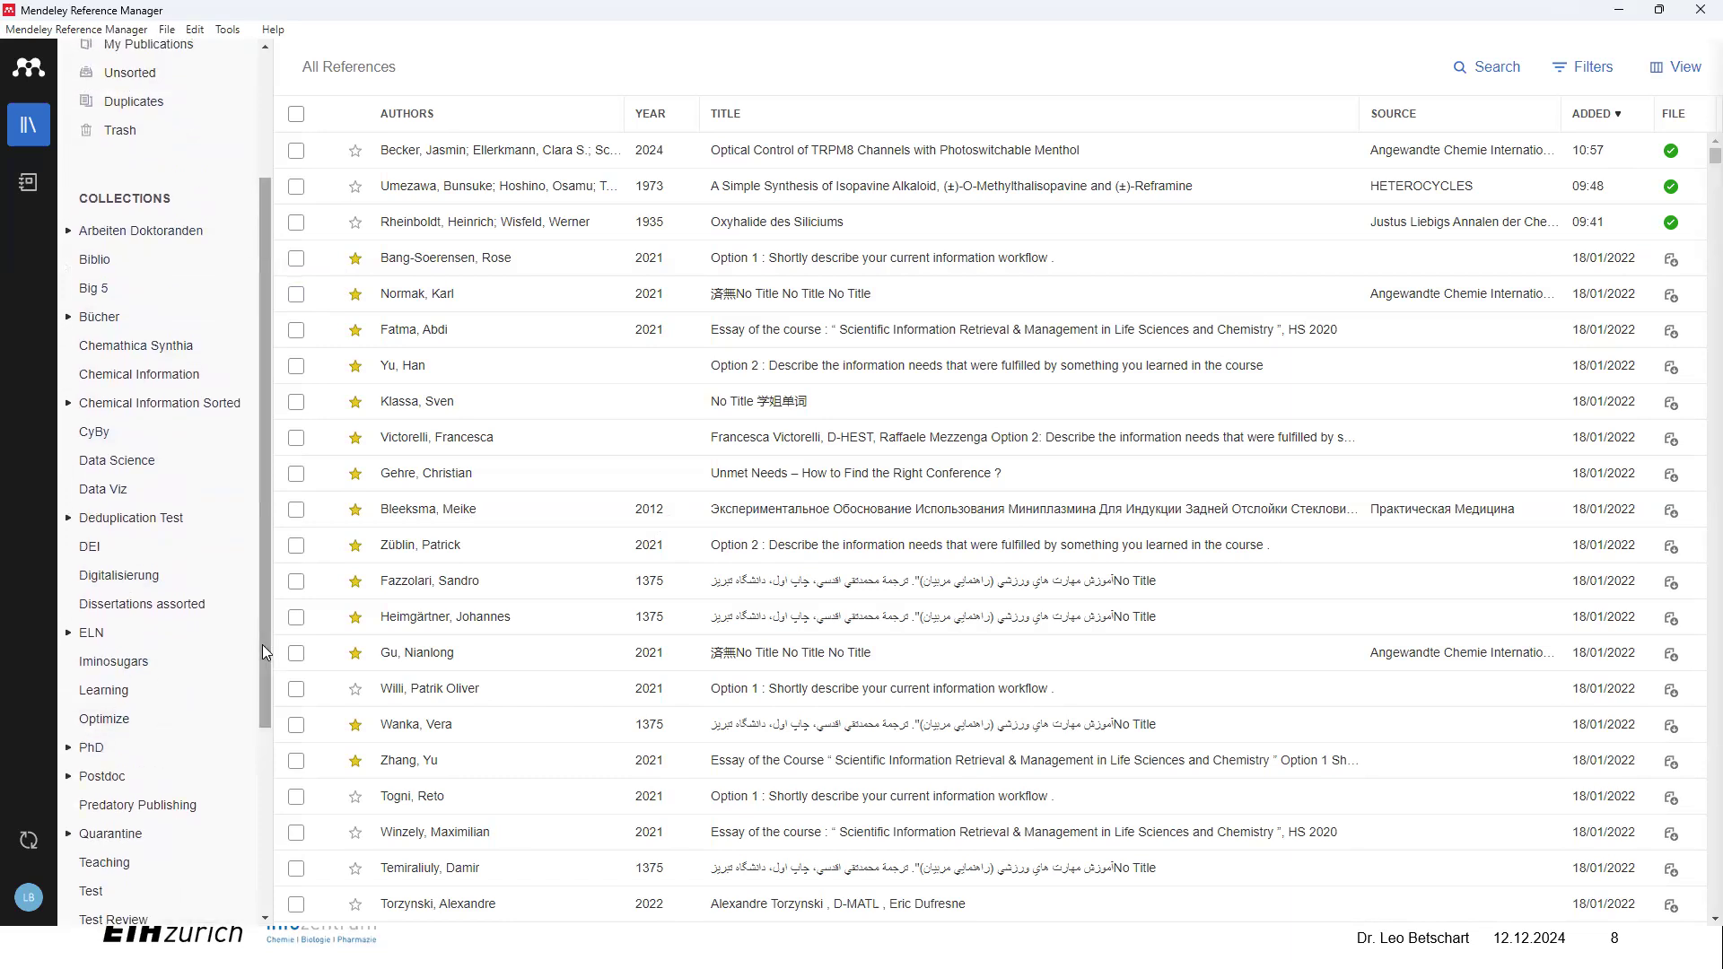
left_click(68, 230)
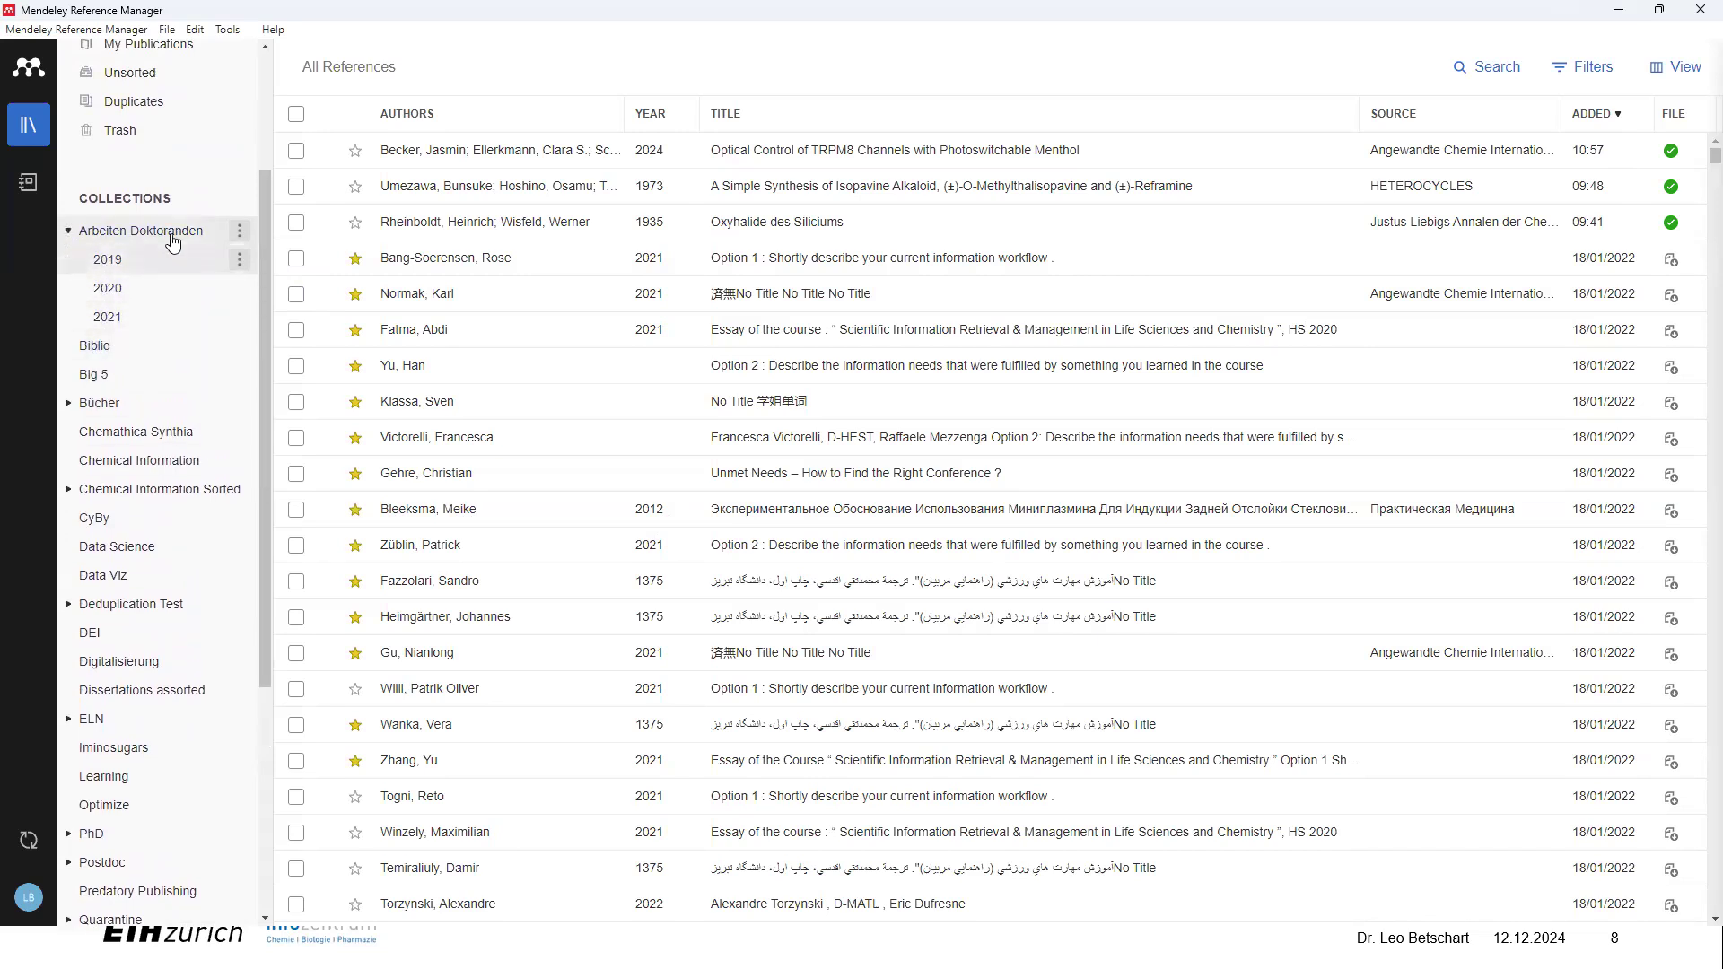
left_click_drag(262, 262, 281, 312)
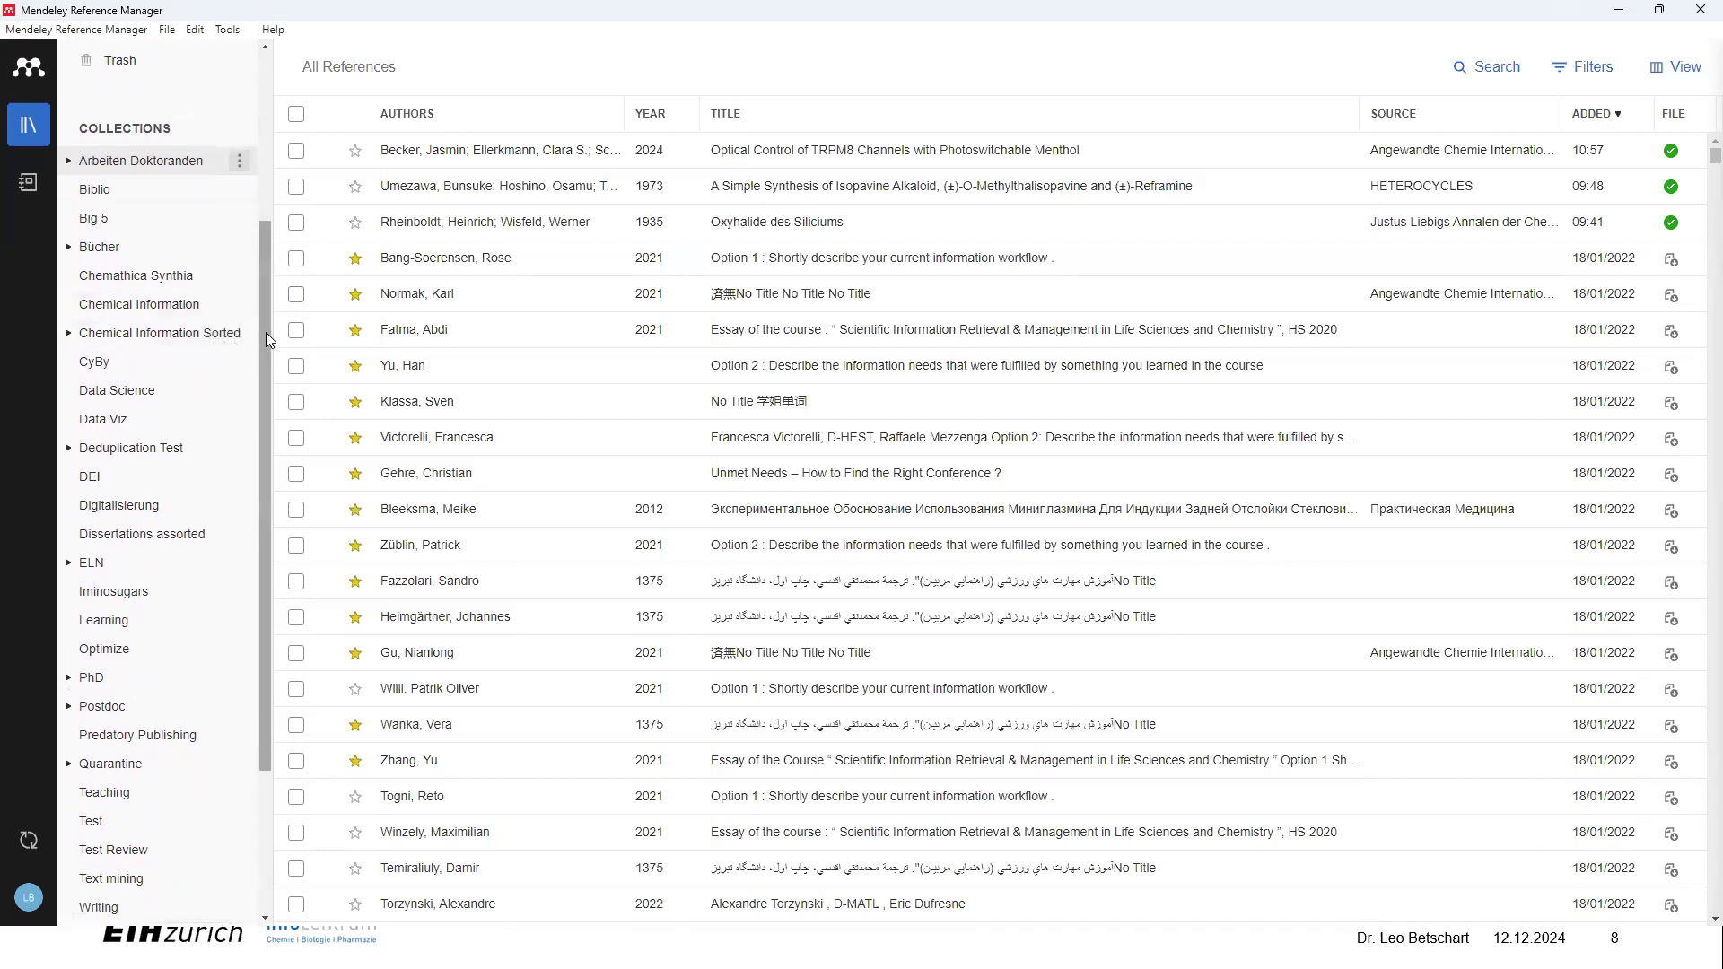
left_click_drag(266, 332, 254, 477)
scroll(255, 481, "down", 1)
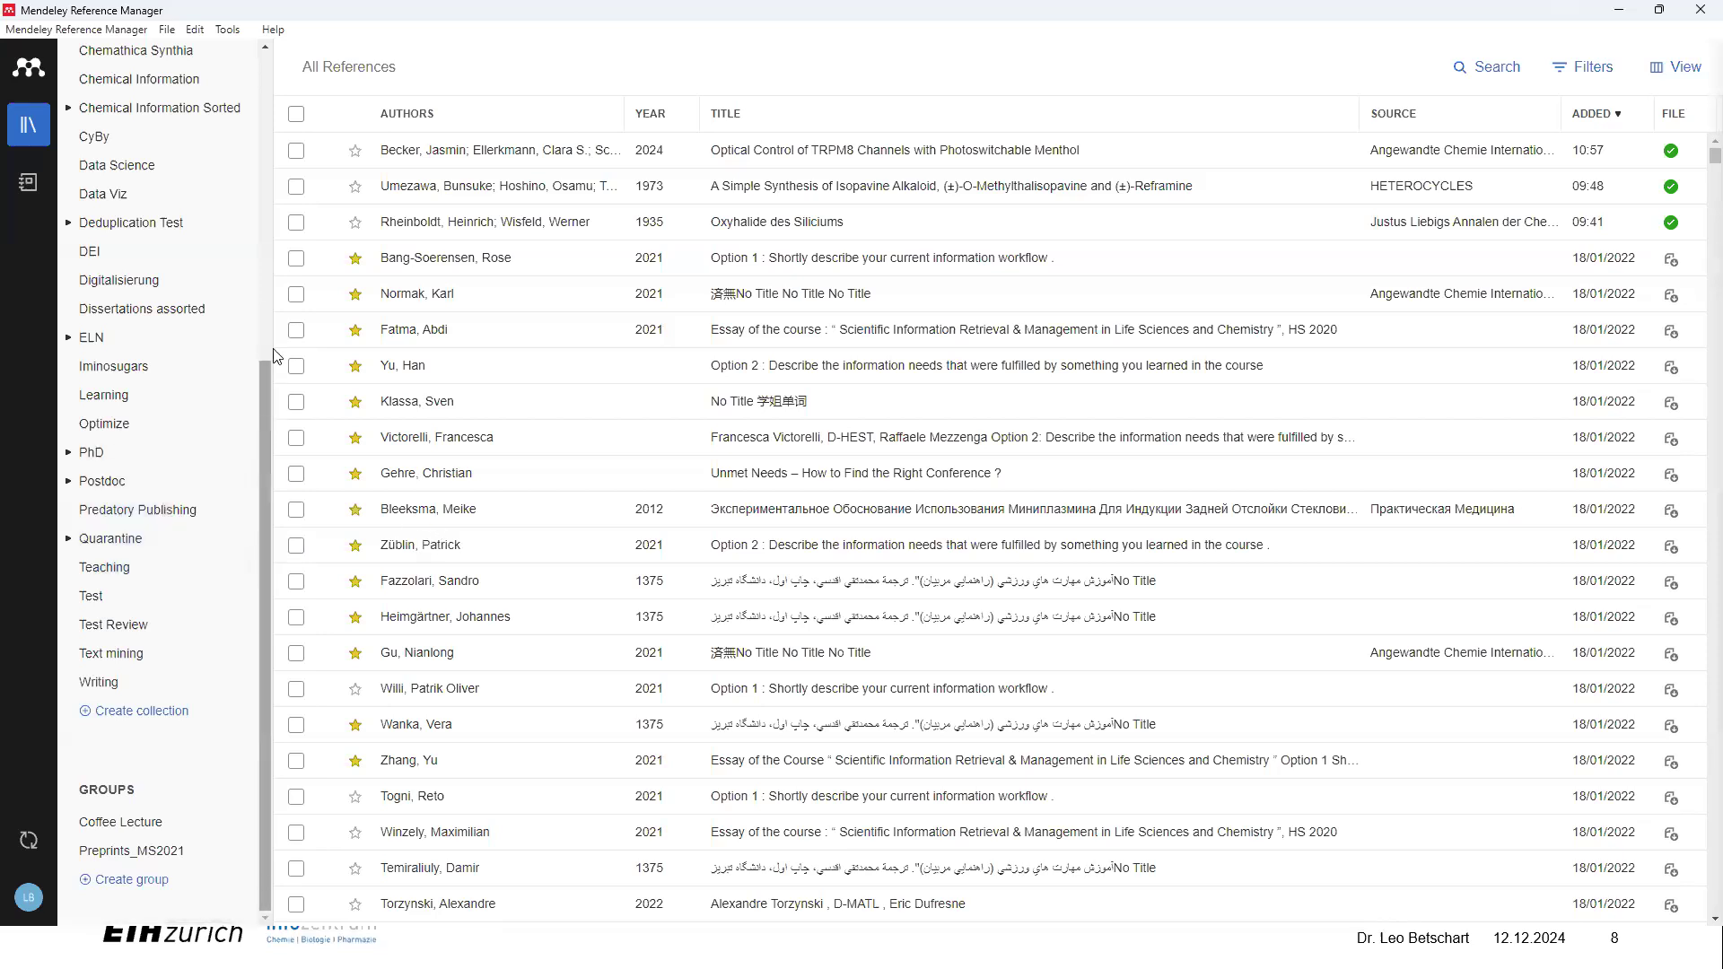
scroll(224, 404, "up", 4)
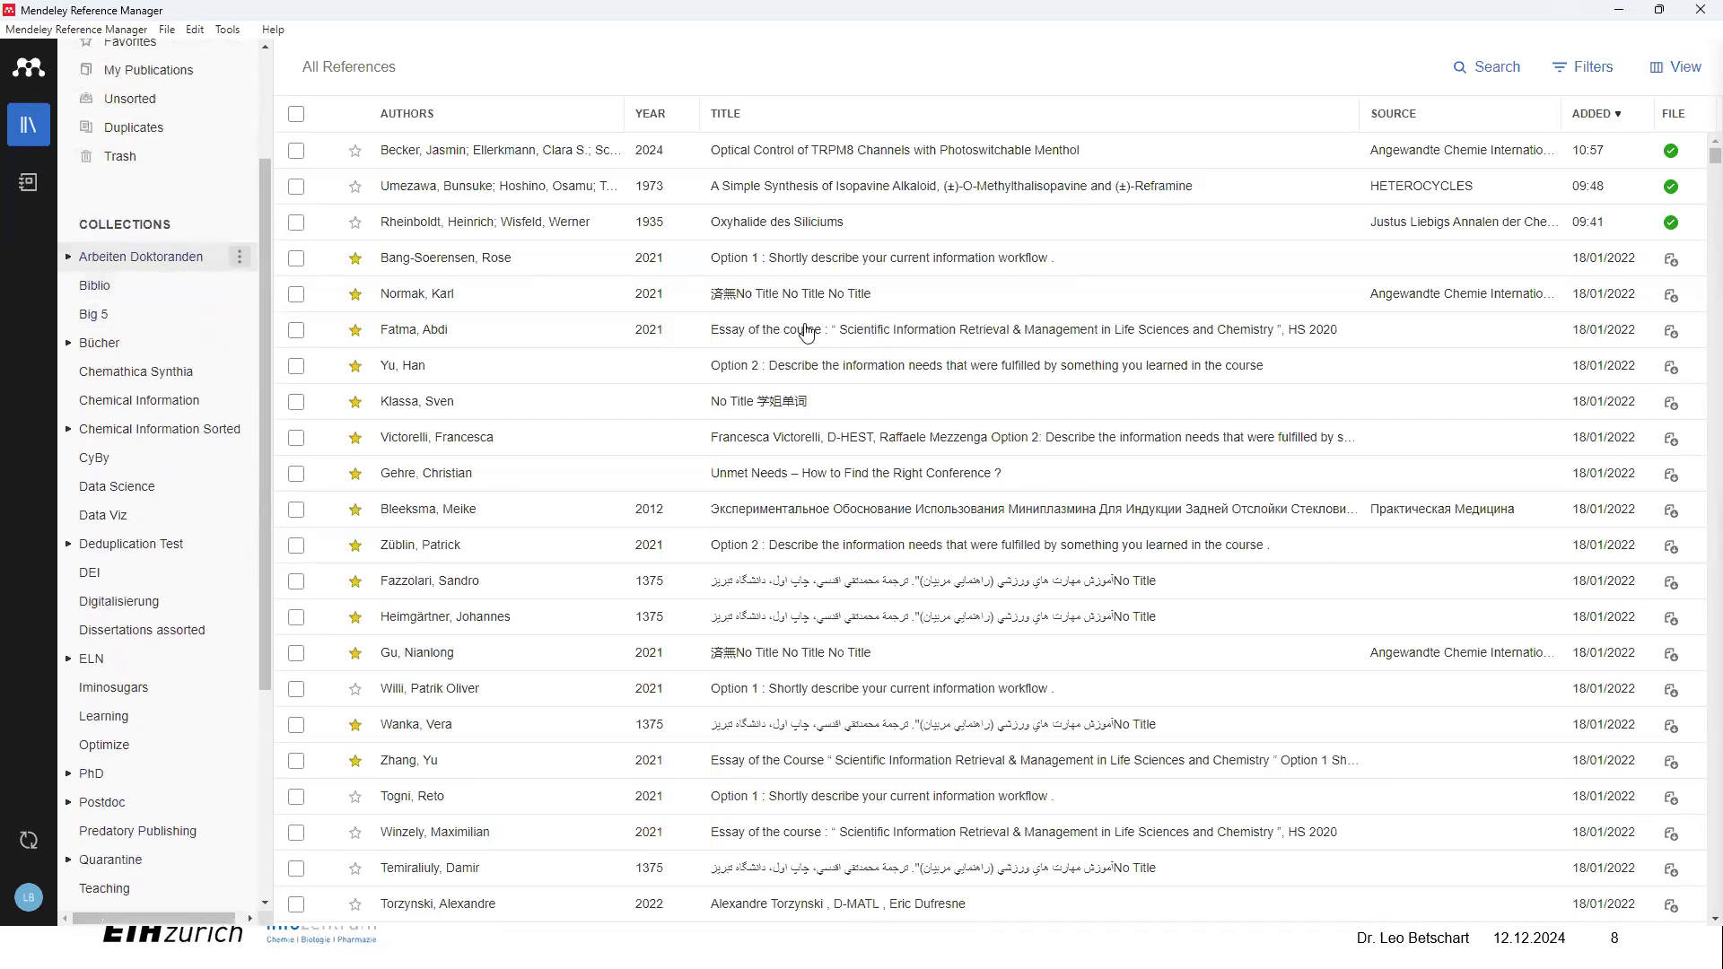
scroll(135, 732, "down", 4)
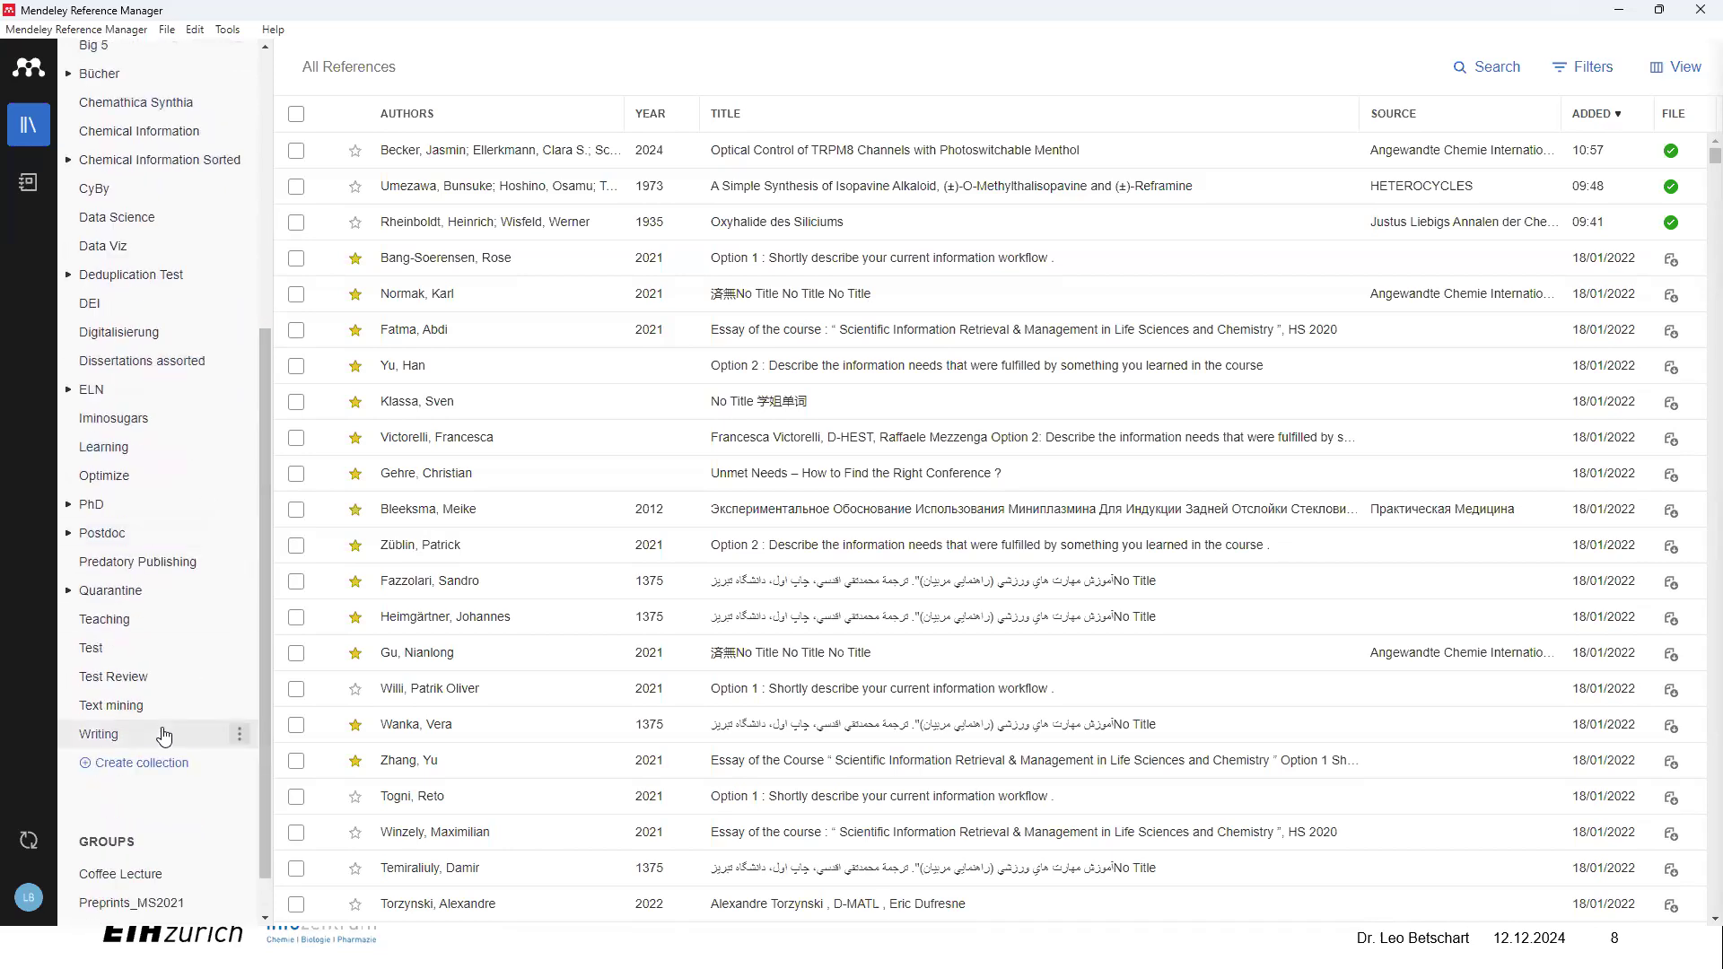
left_click(119, 606)
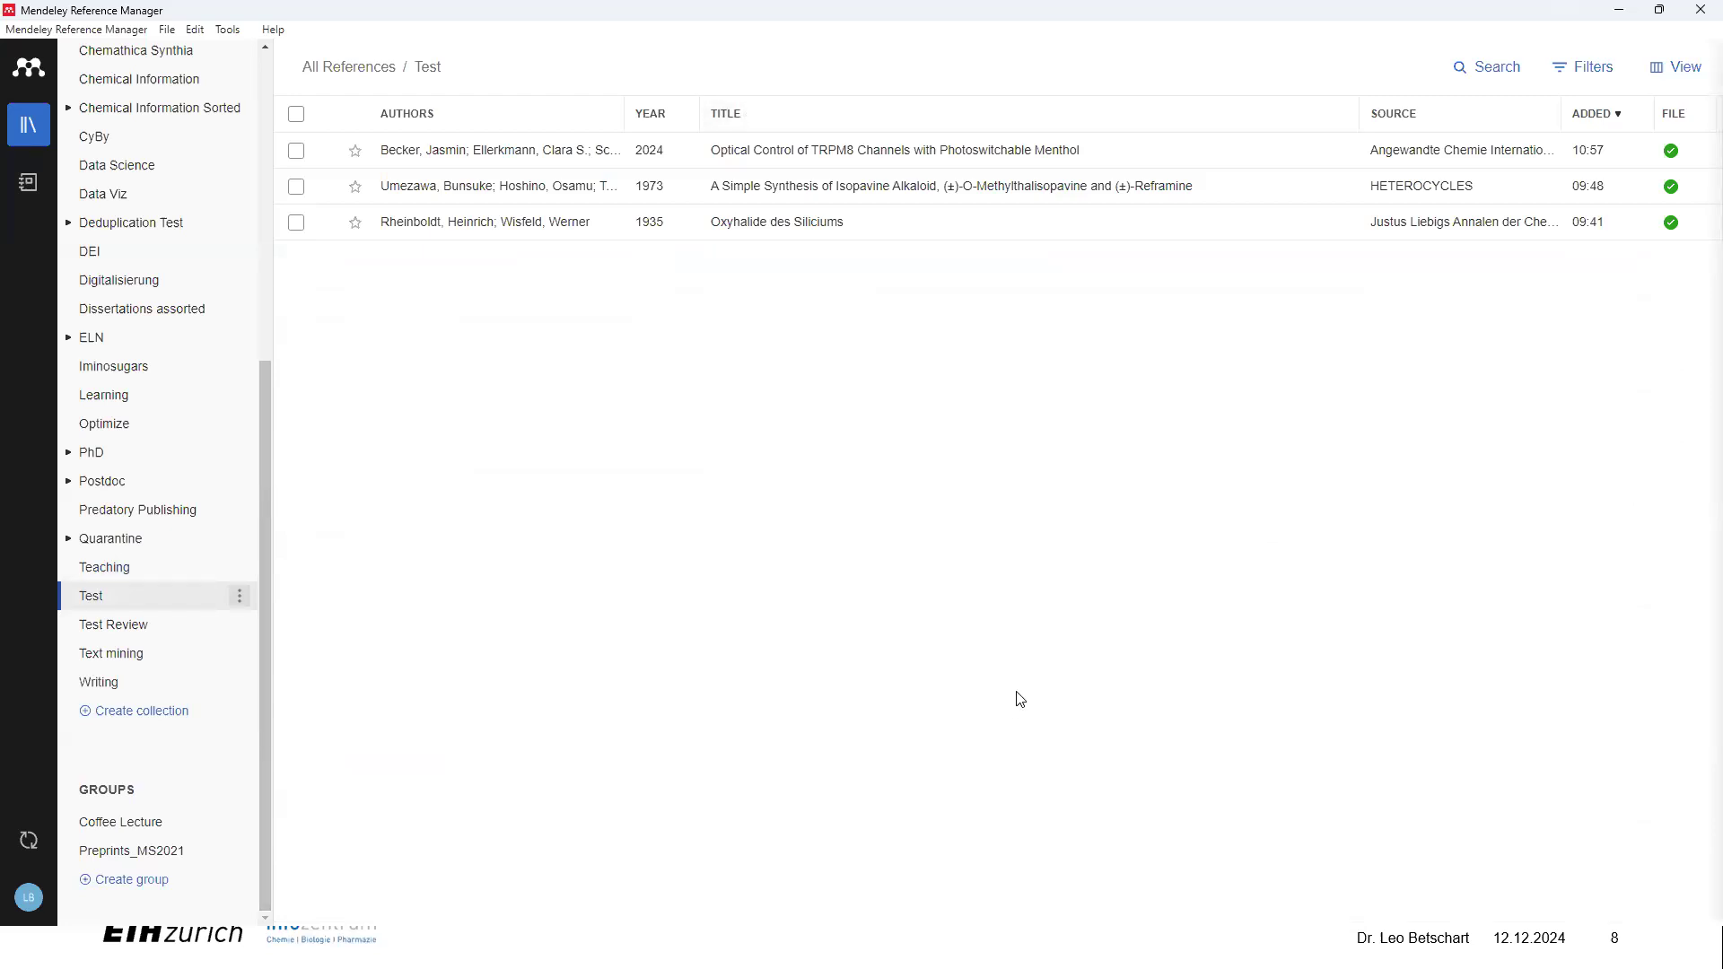
Step: Switch to Chrome and resolve the journal reference "heterocycles" in the Chemistry Reference Resolver
key("alt+Tab")
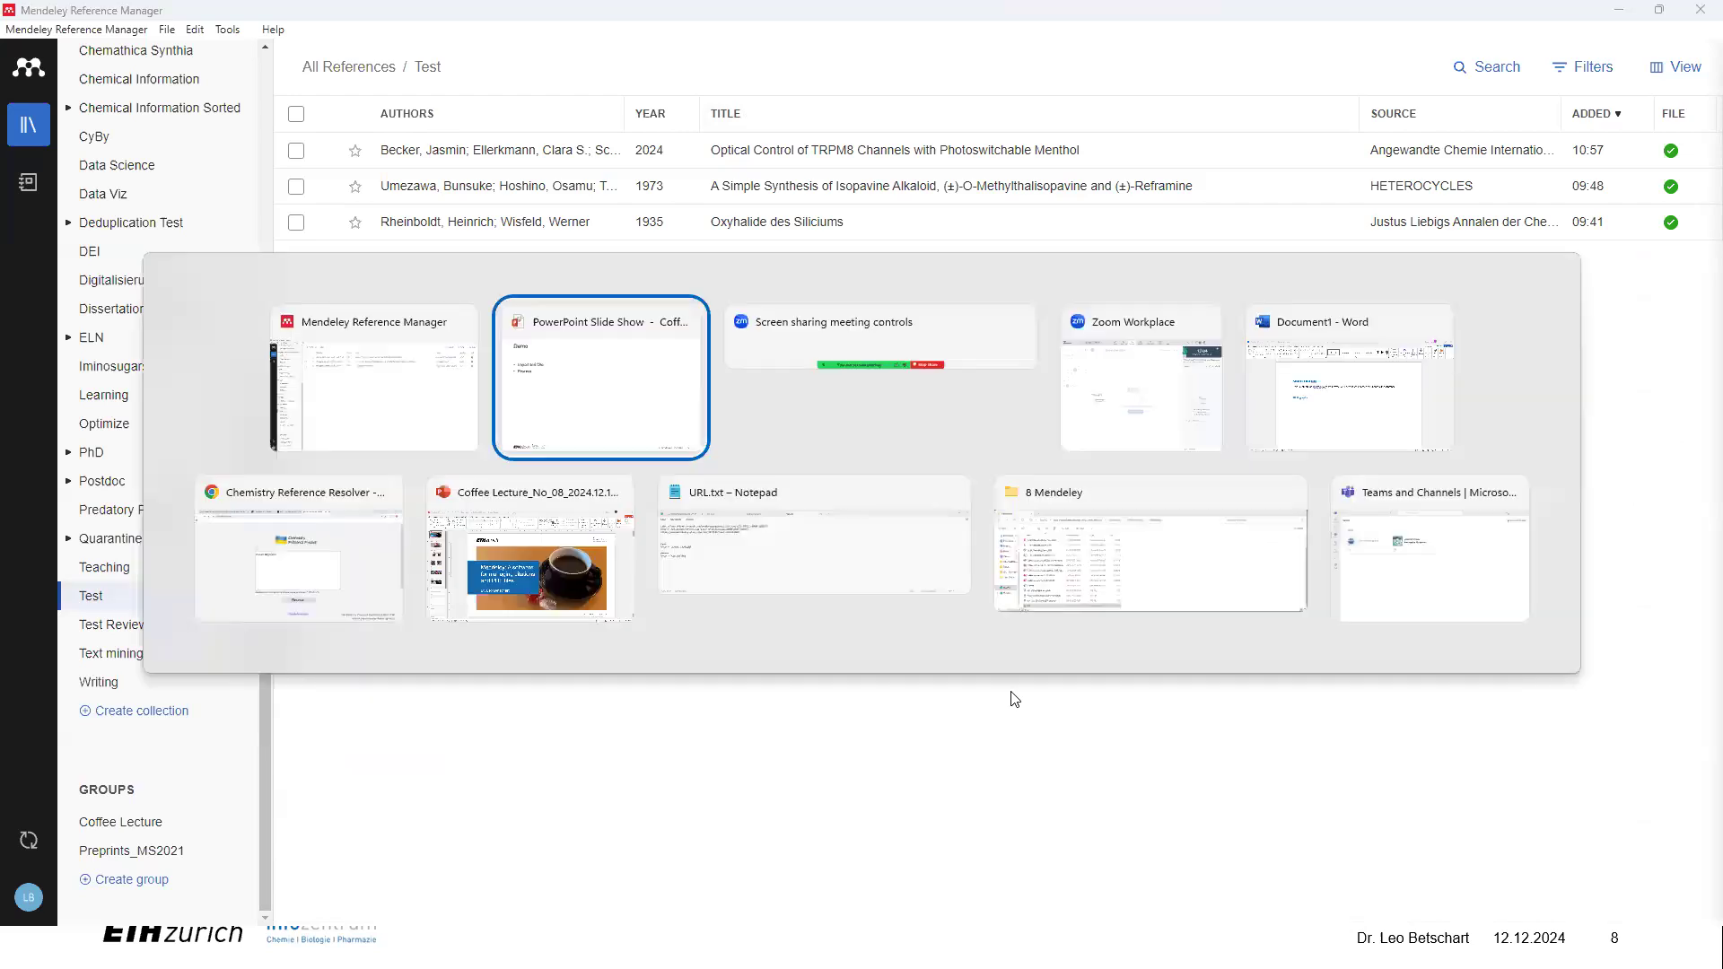
left_click(343, 552)
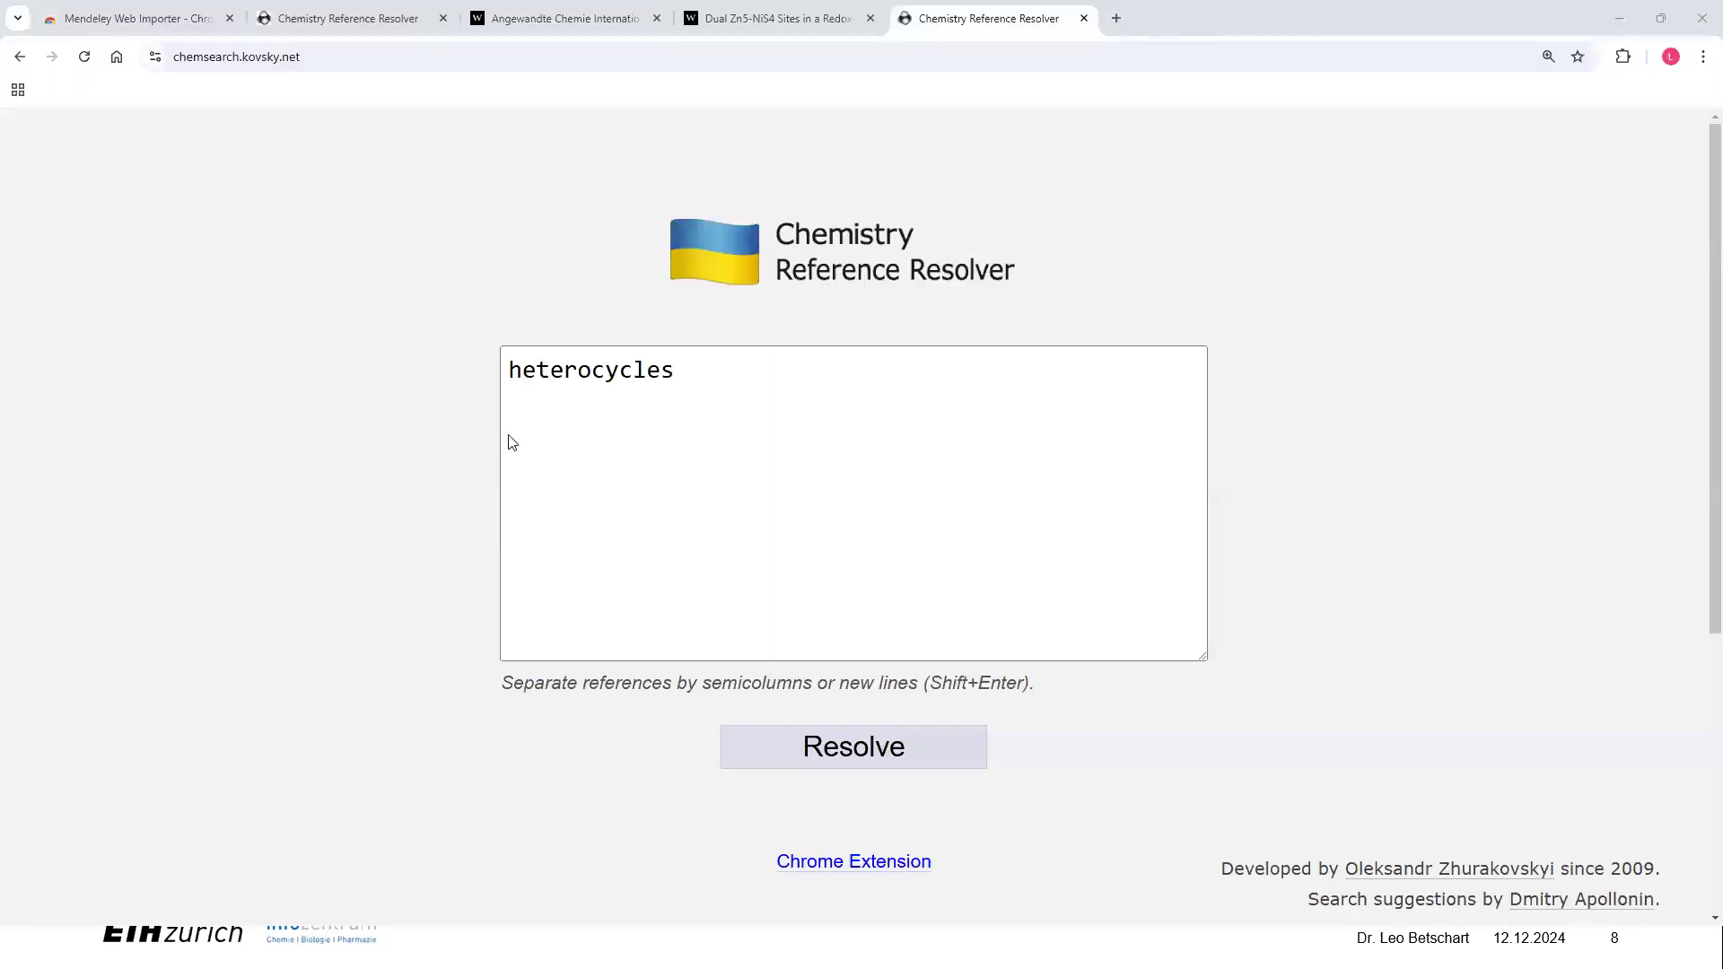
left_click(510, 439)
left_click(754, 503)
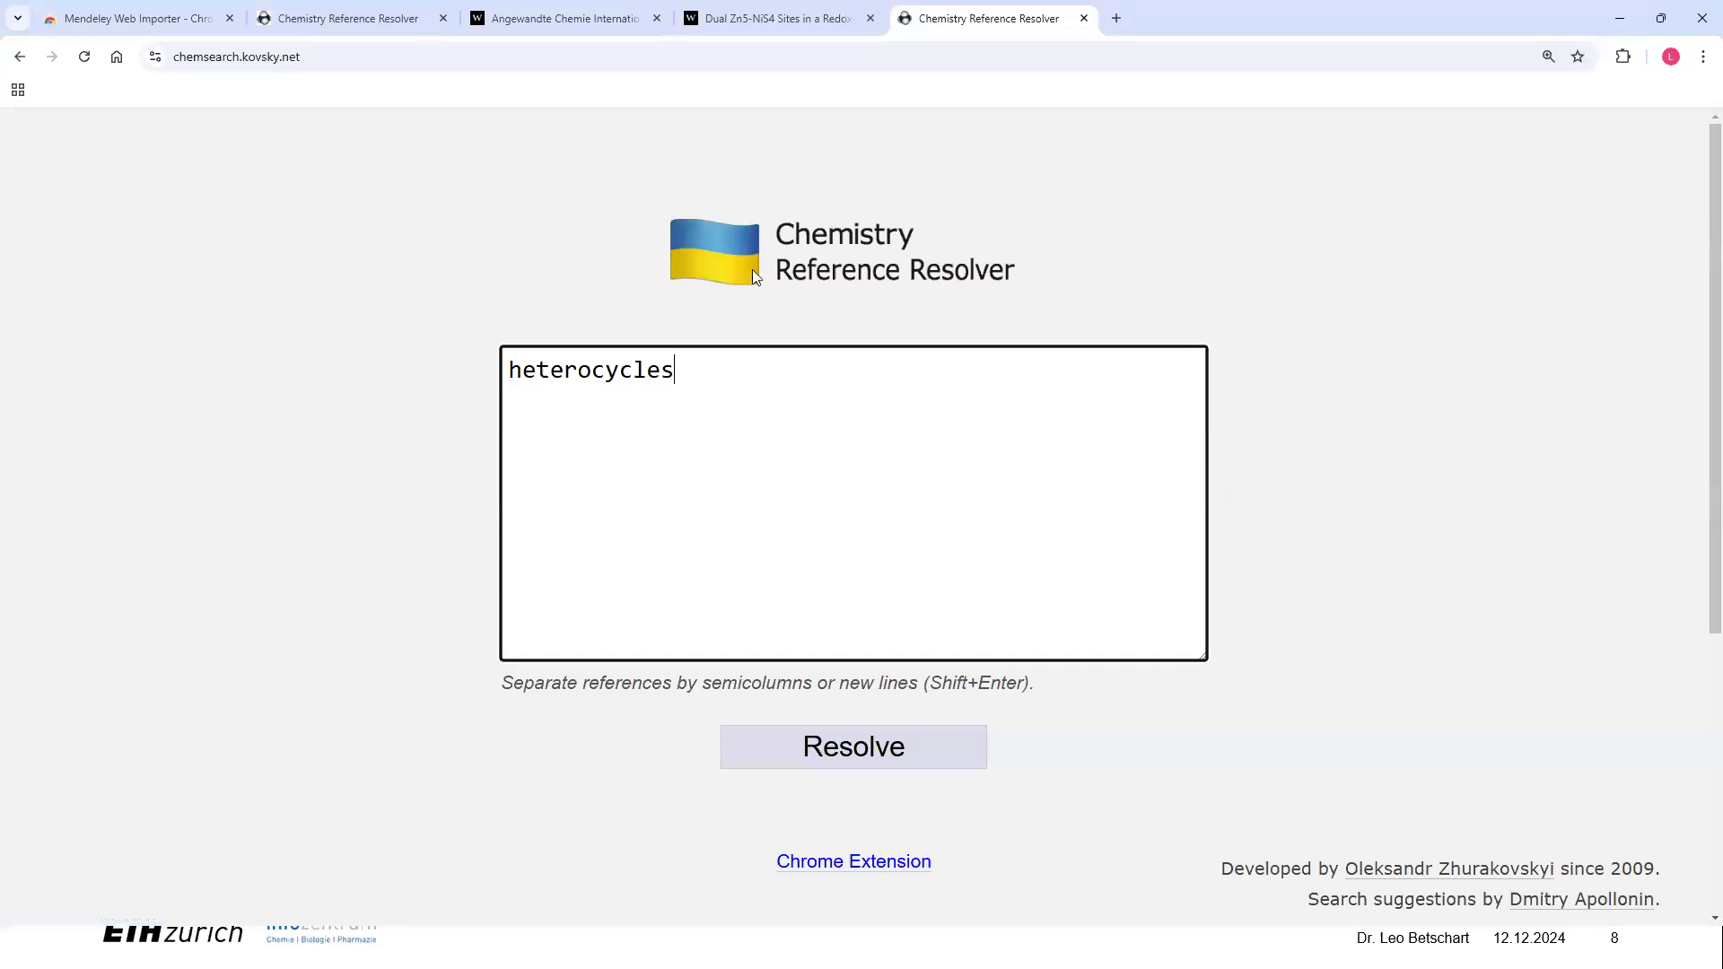
left_click(838, 752)
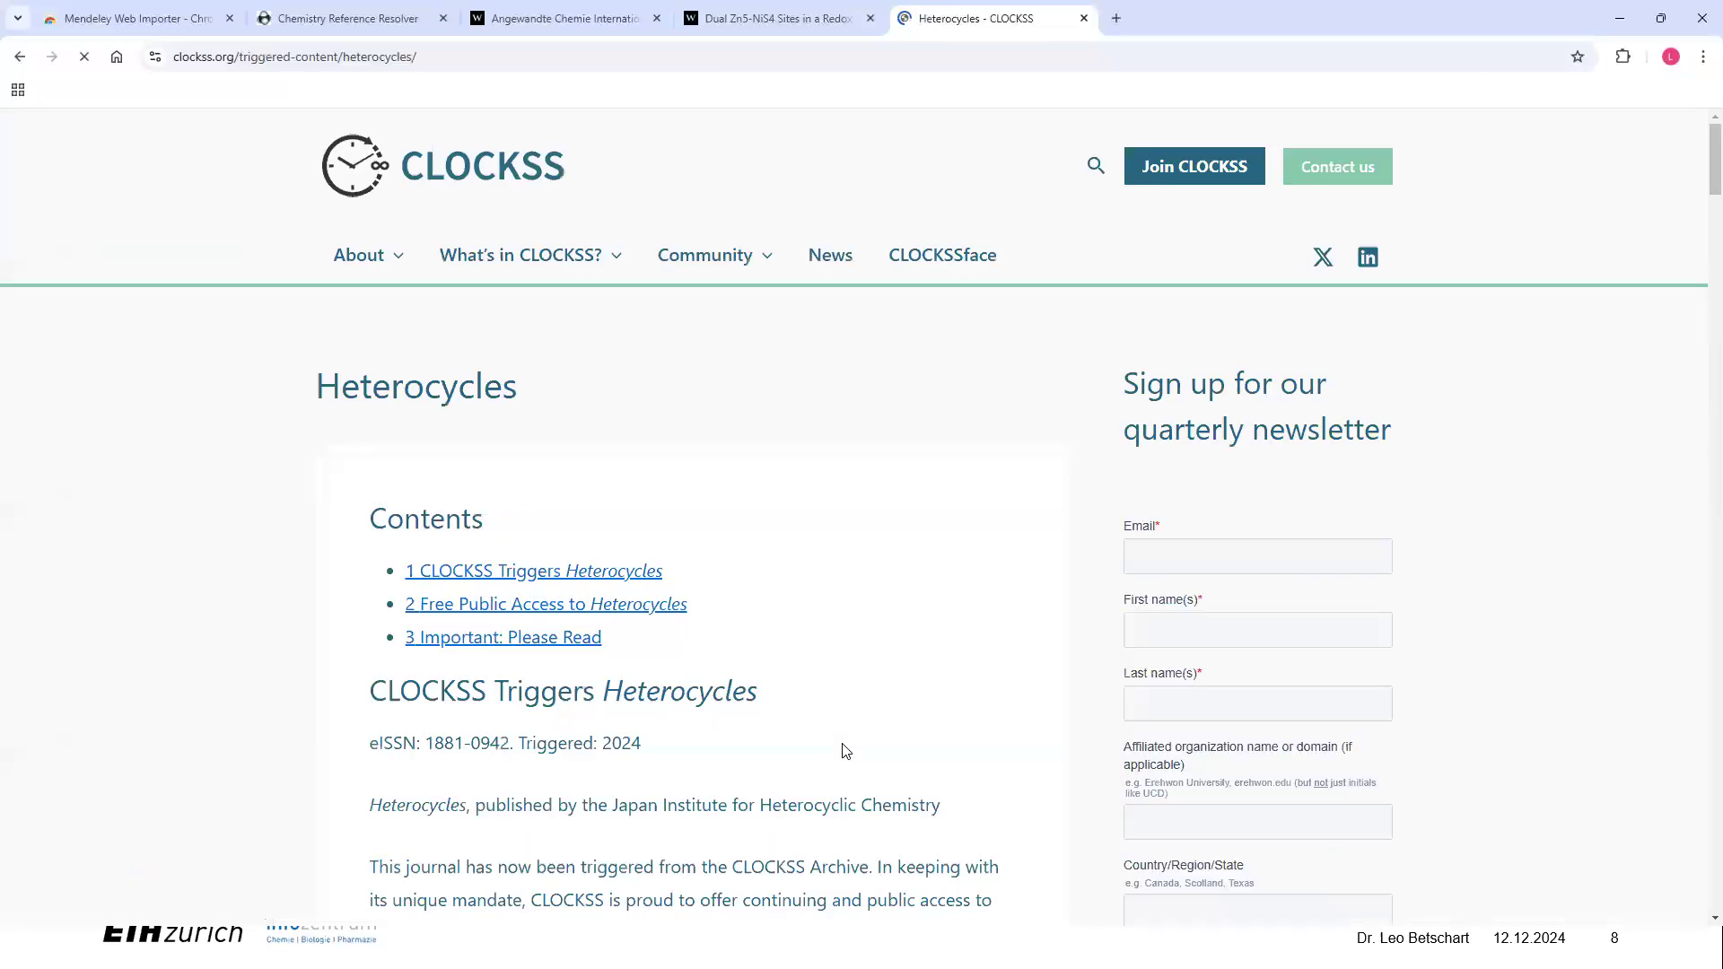
Step: Open Volume 1 of the Heterocycles regular issues in the CLOCKSS archive and go to Issue 1/1
scroll(857, 709, "down", 4)
scroll(857, 664, "down", 3)
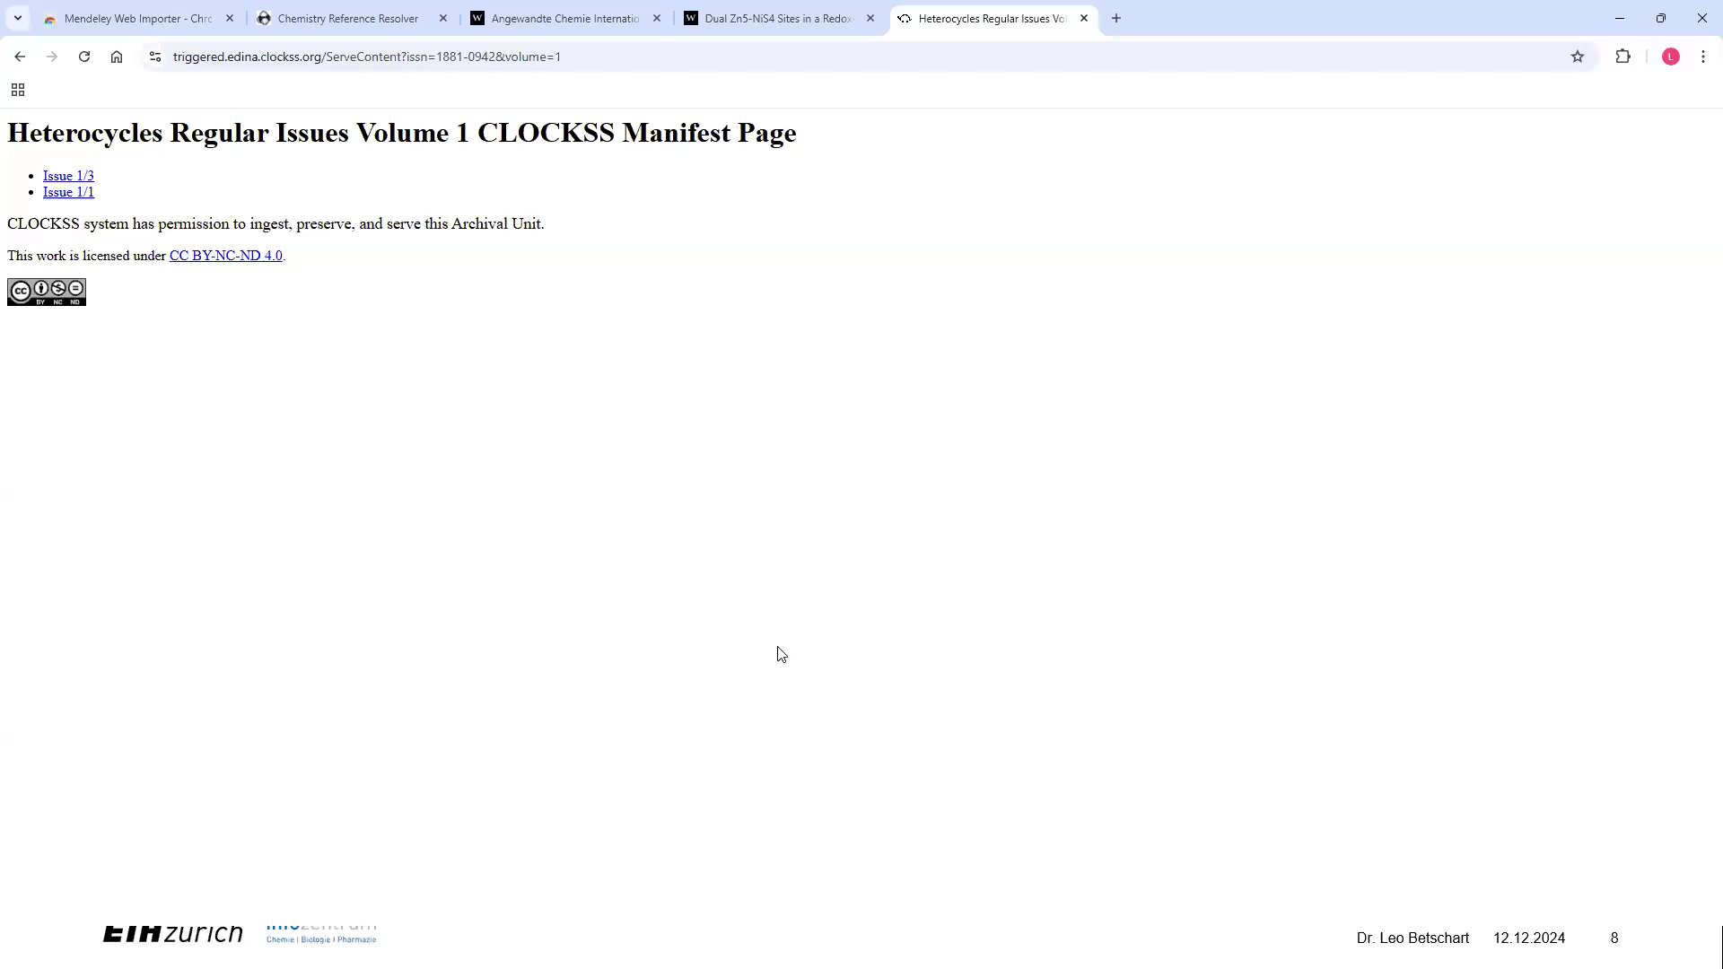
left_click(69, 193)
scroll(1023, 745, "down", 2)
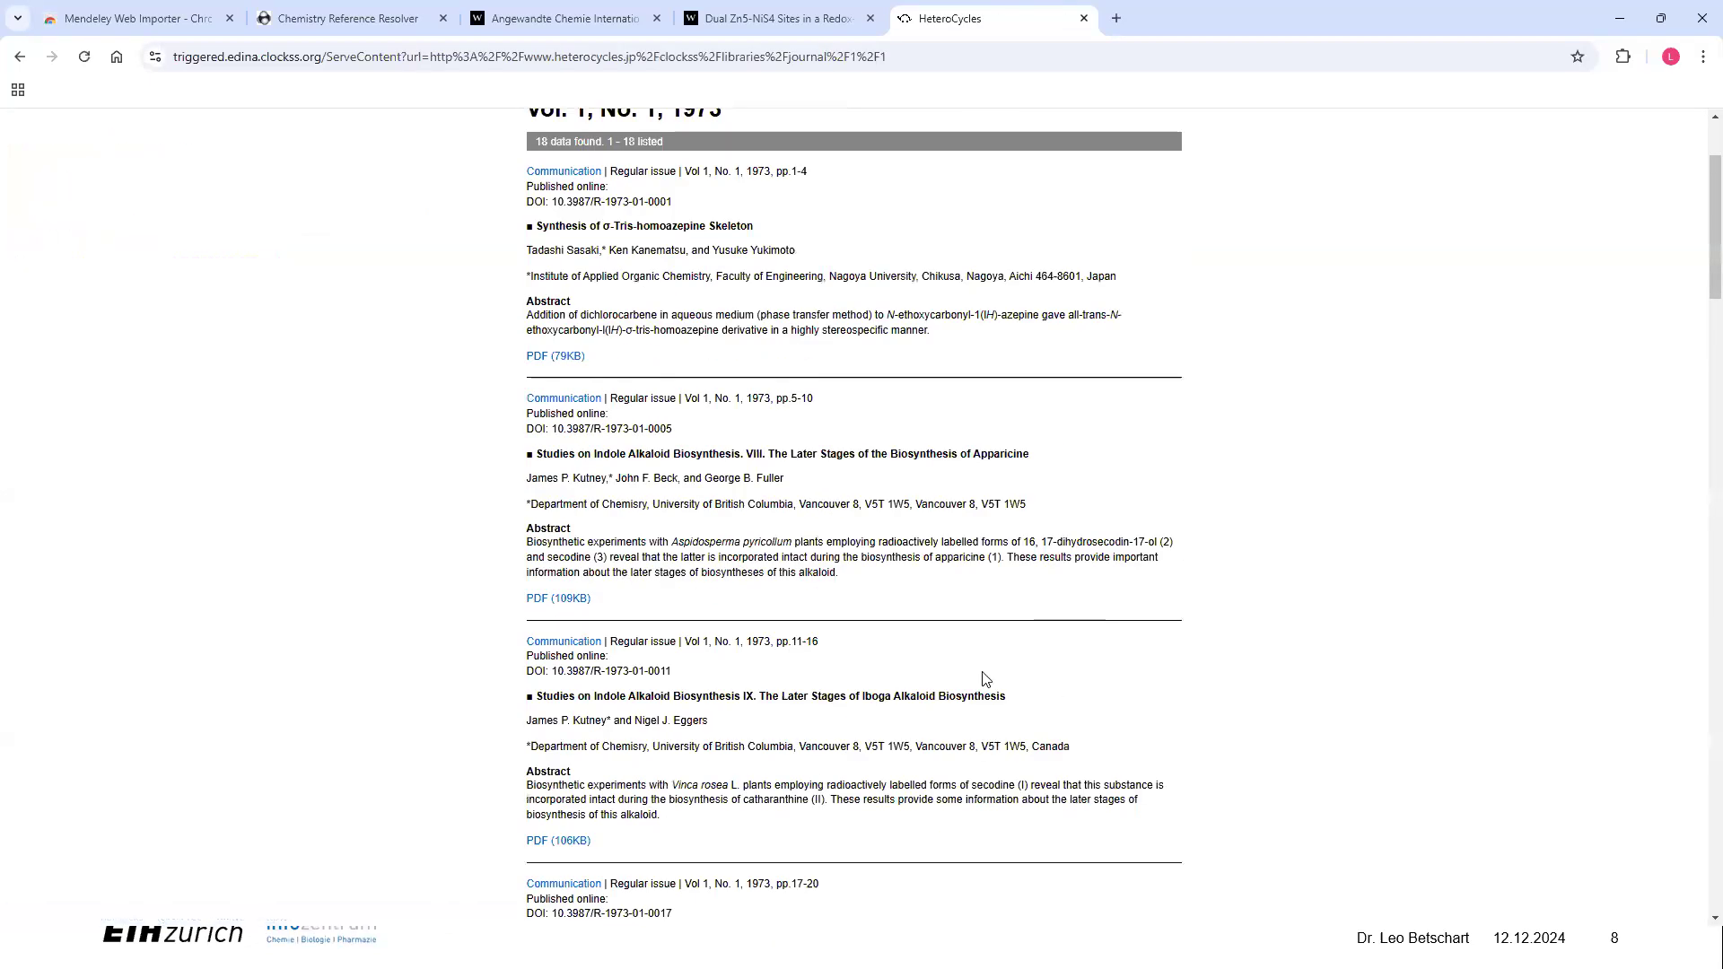
left_click(549, 600)
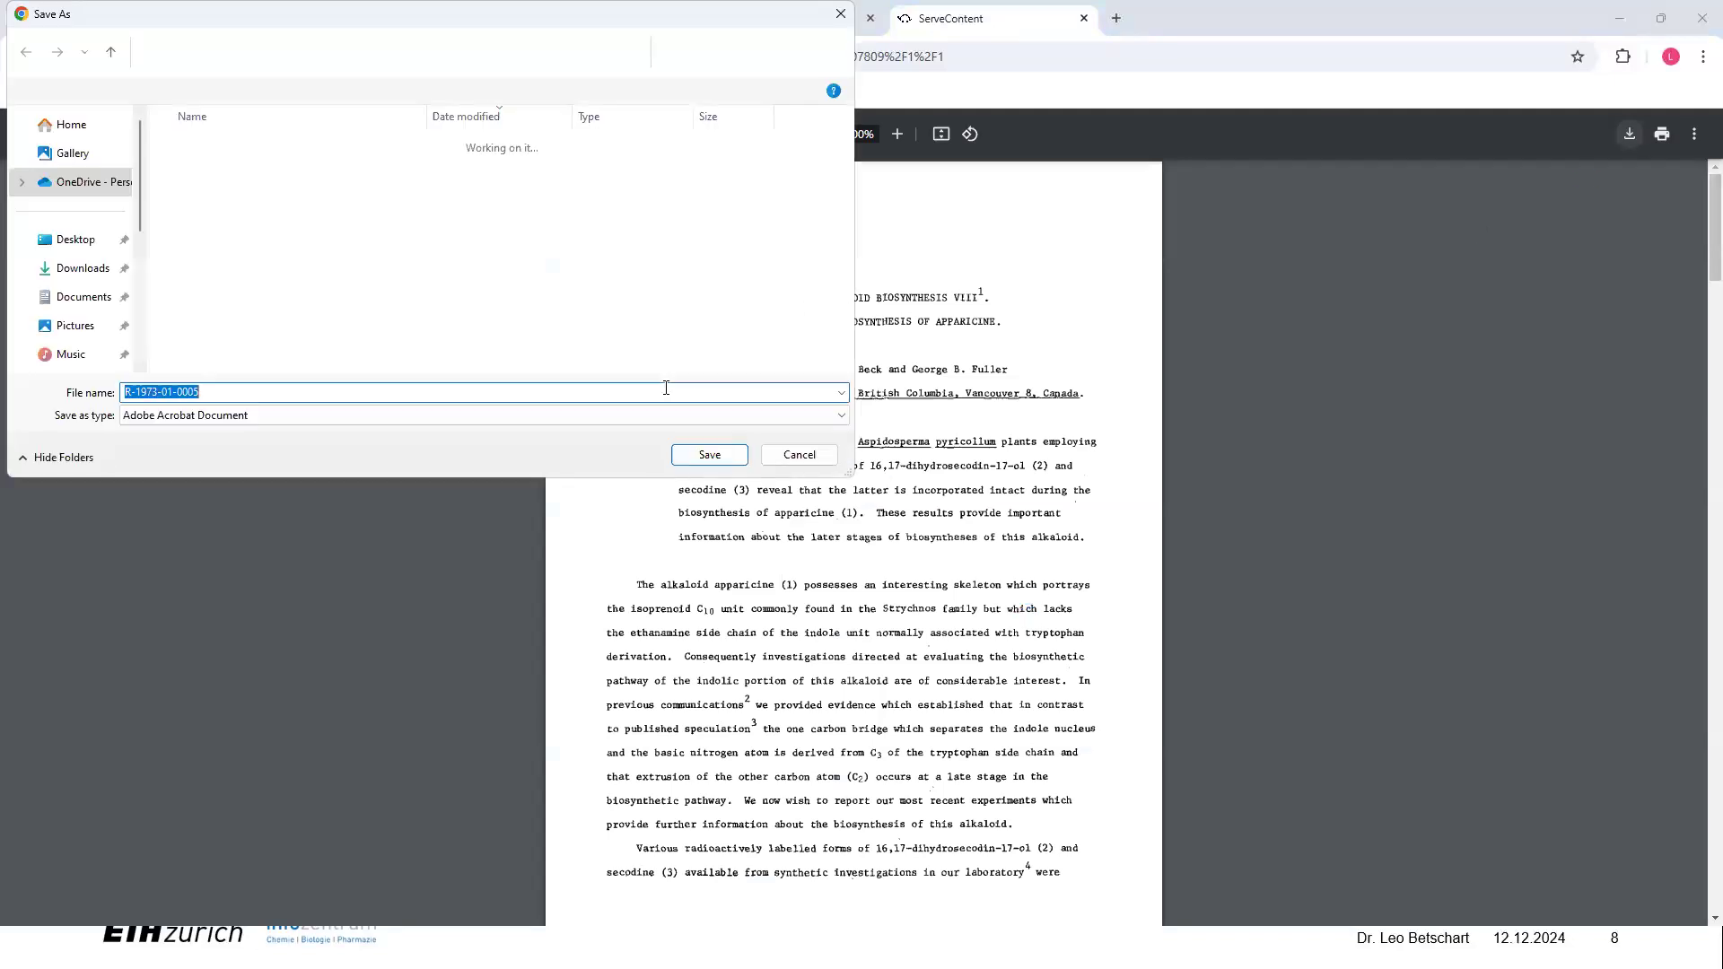
left_click(709, 455)
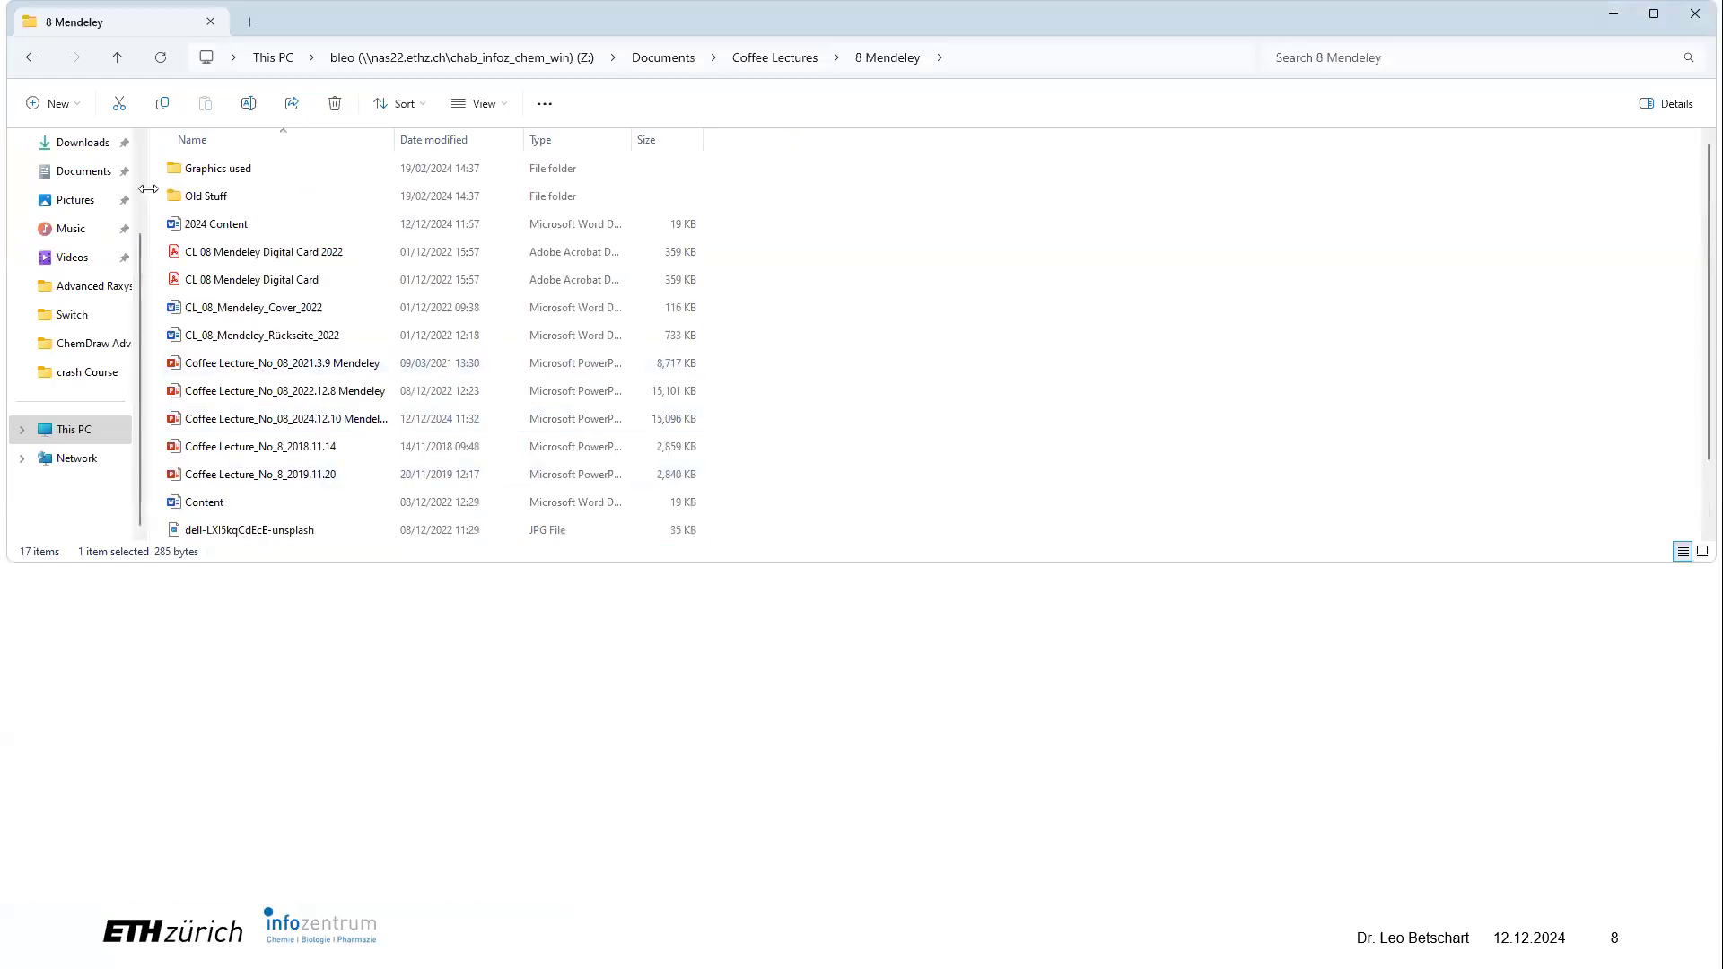
scroll(138, 168, "up", 2)
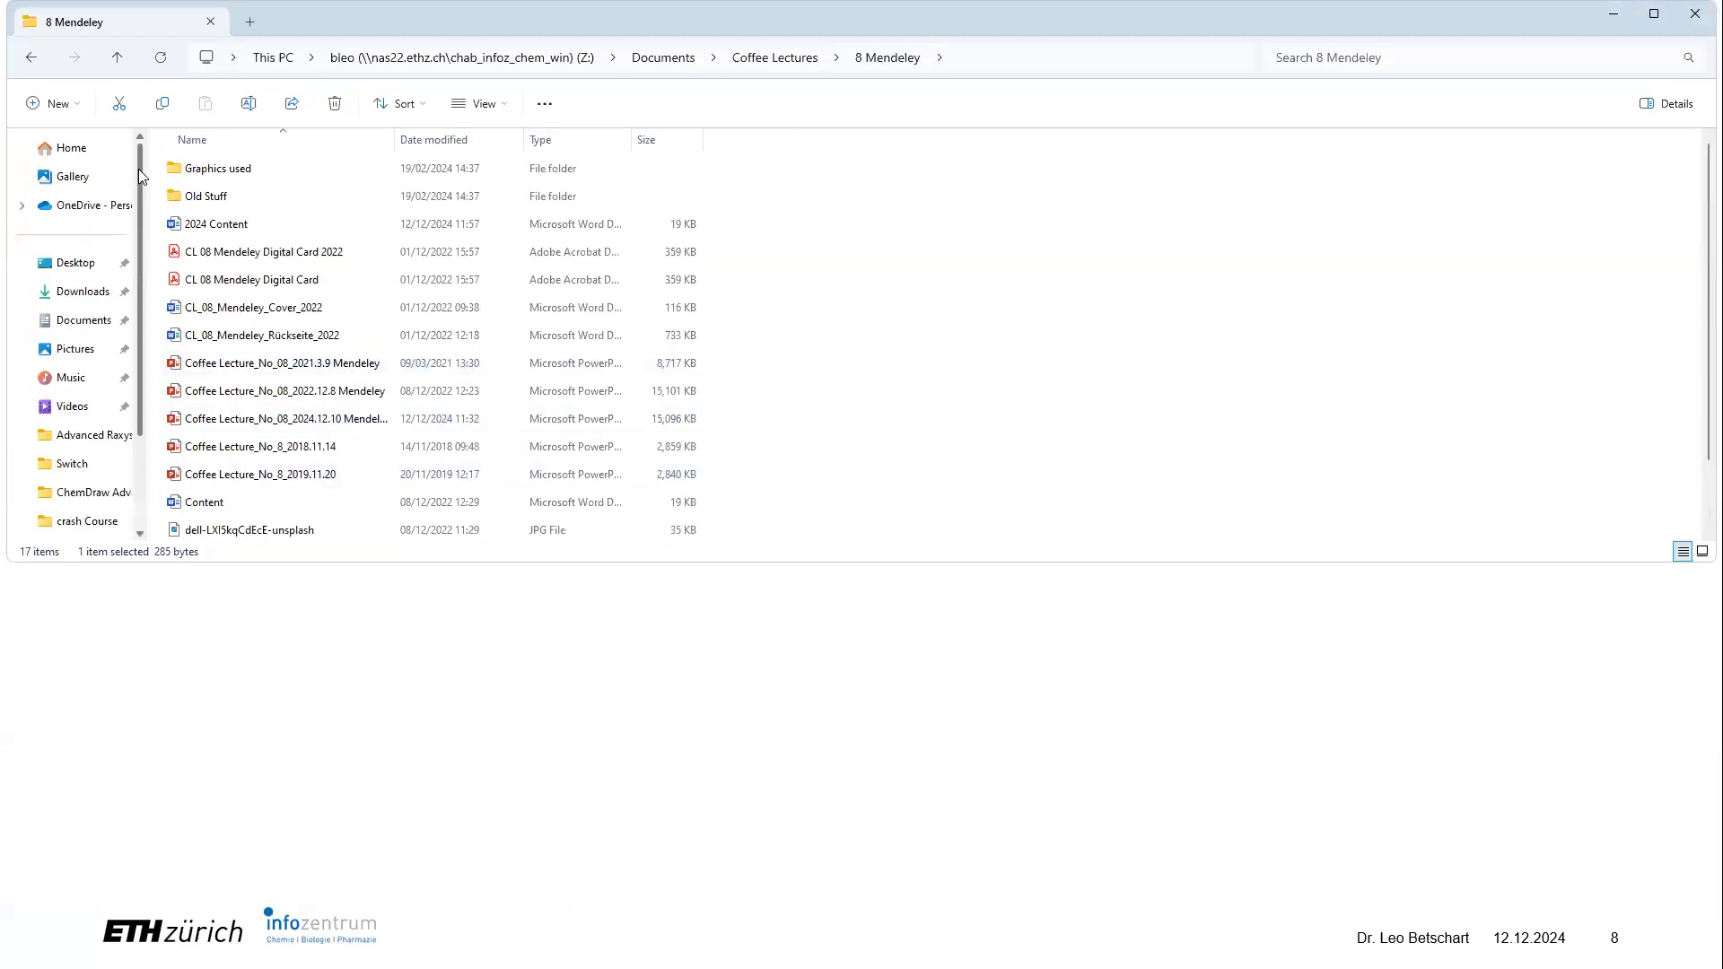
left_click(75, 293)
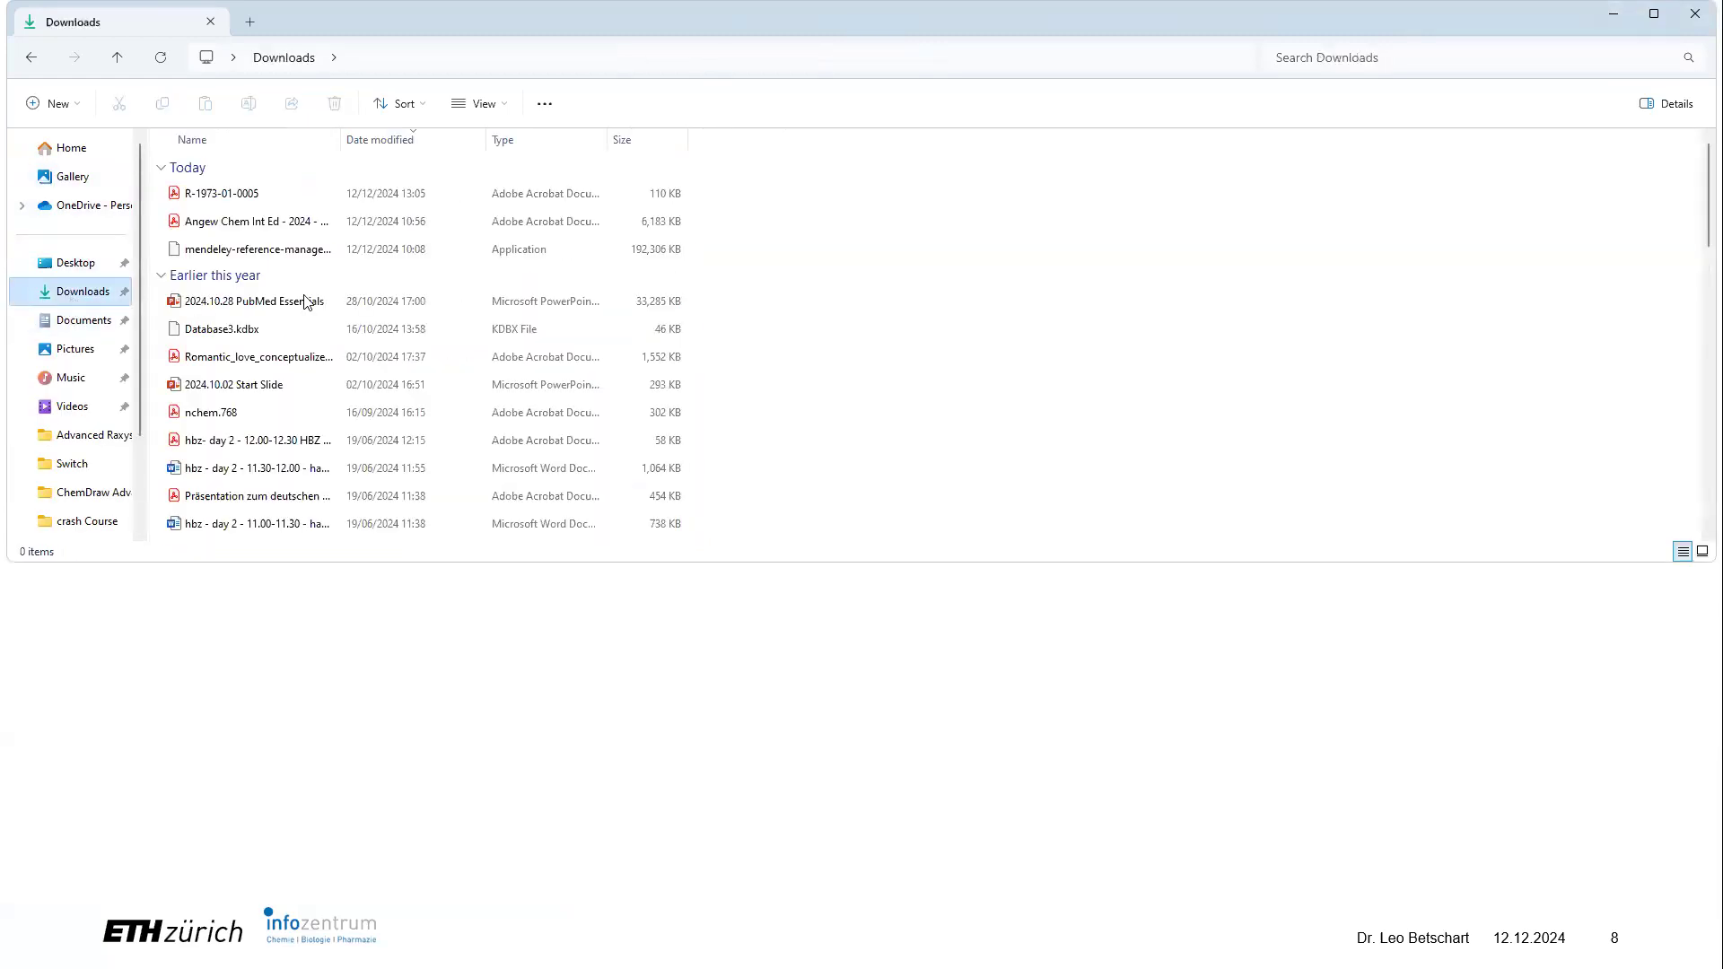
left_click(224, 201)
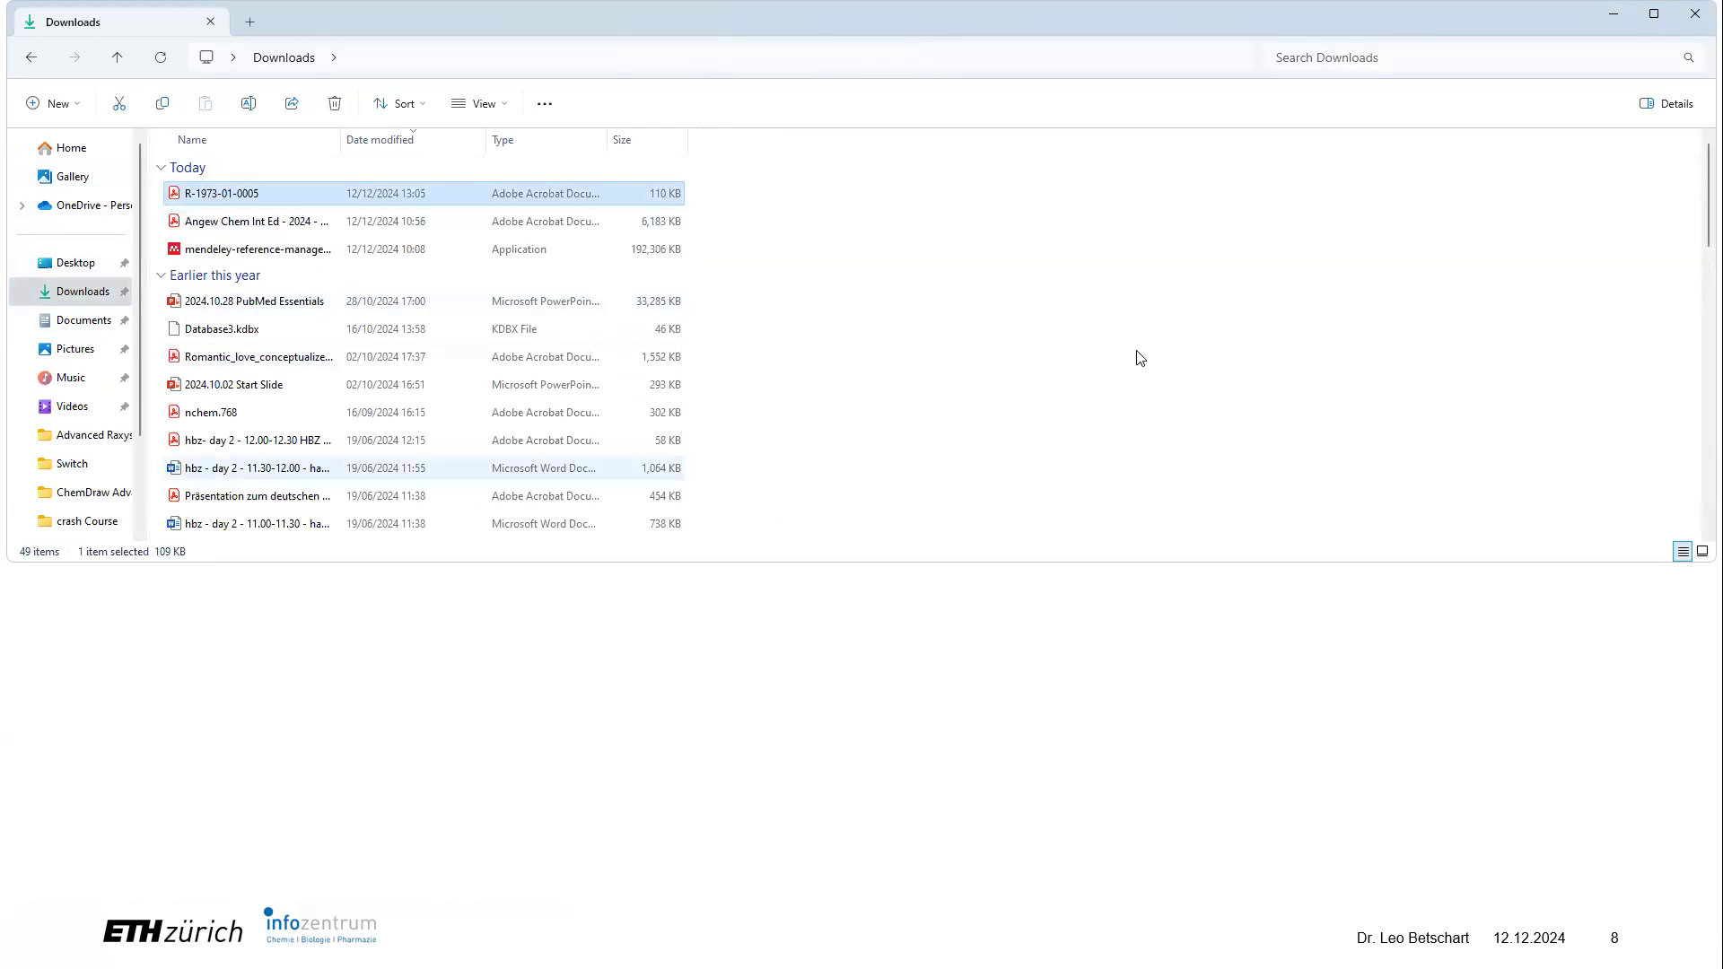
key("alt+Tab")
key("alt+Tab")
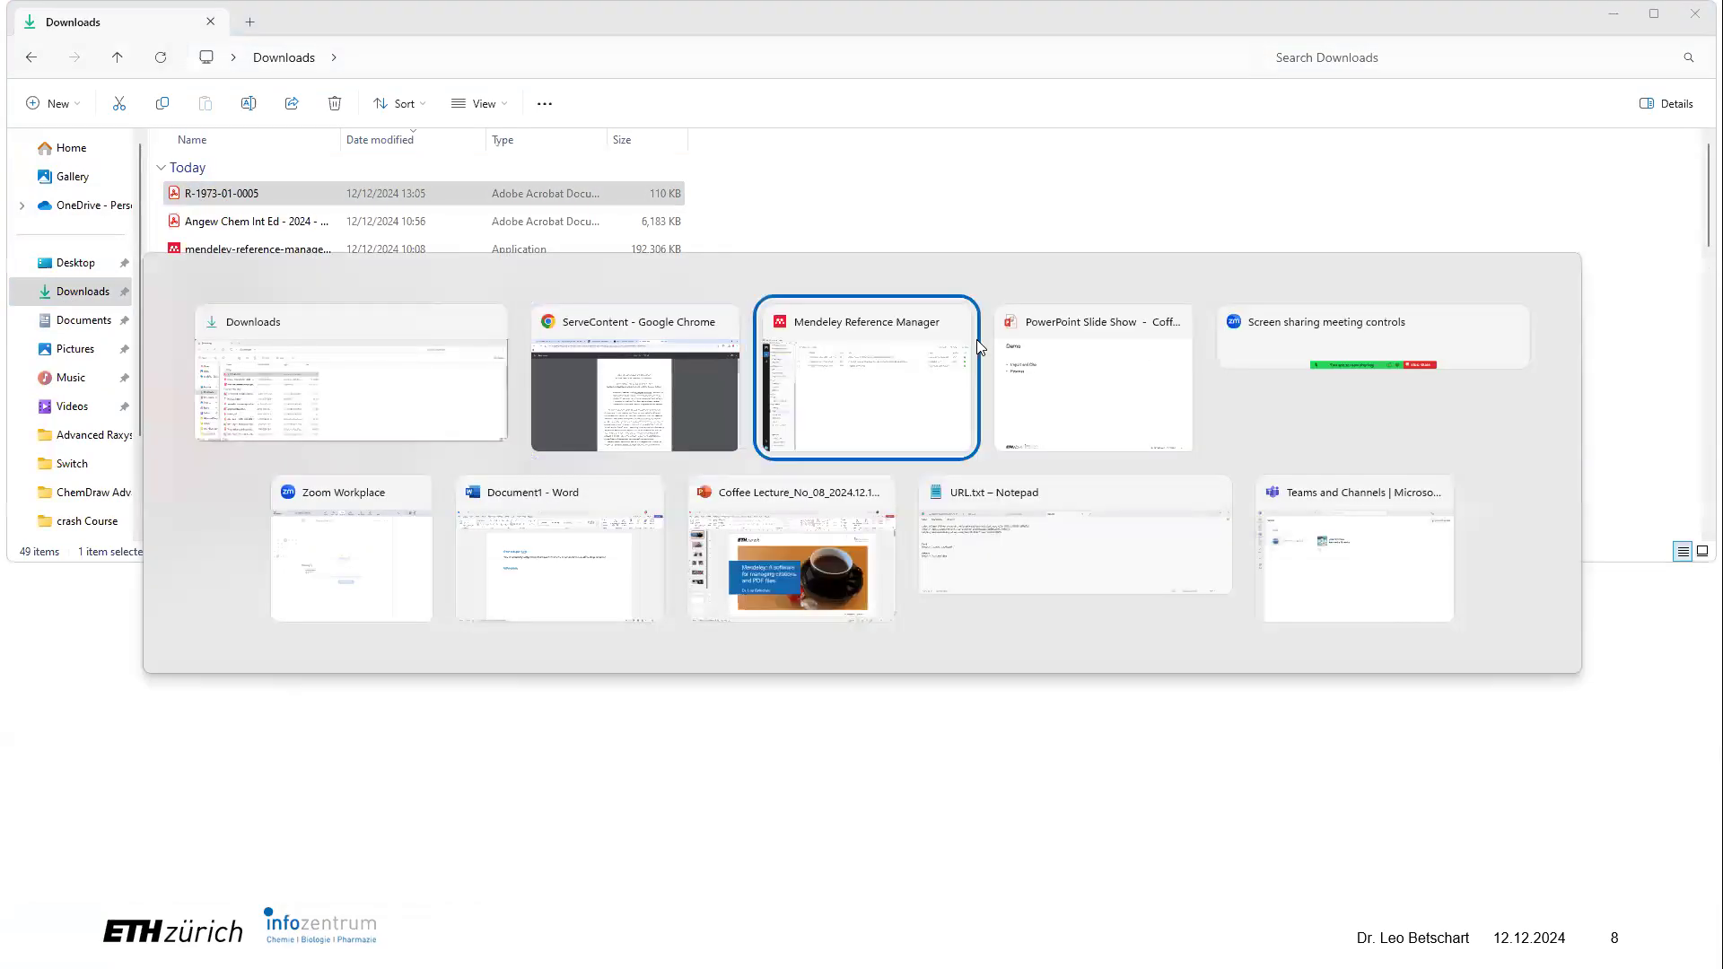
key("alt+Tab")
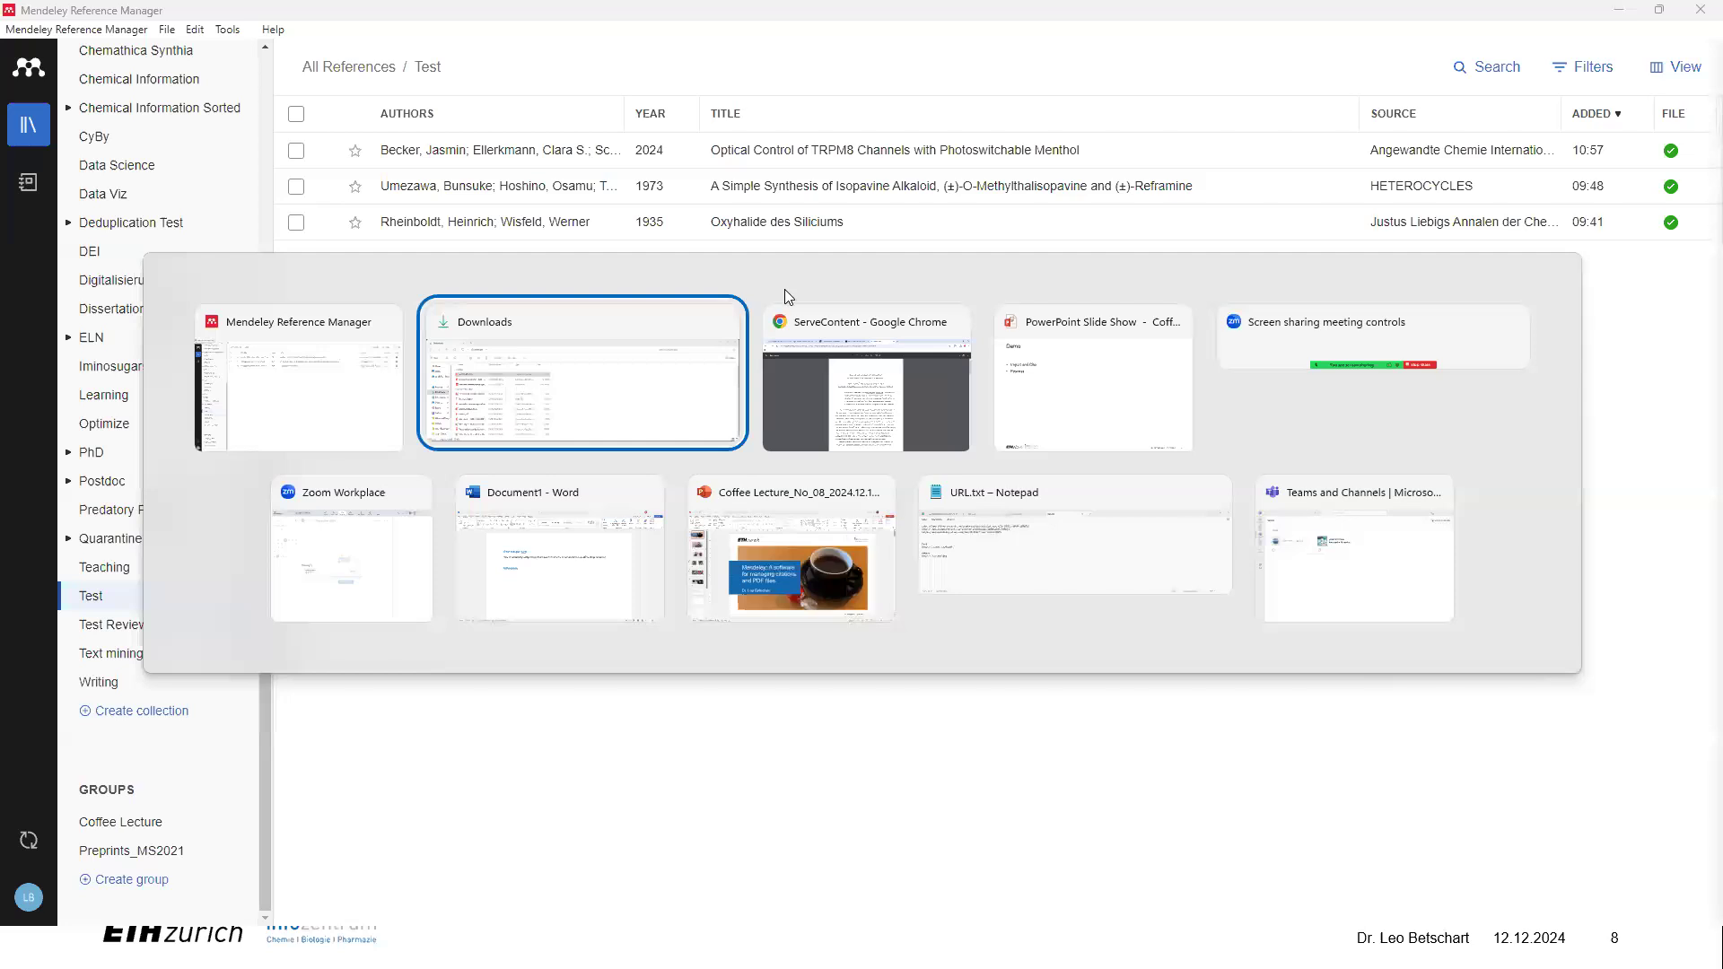
left_click(684, 328)
left_click_drag(224, 193, 856, 717)
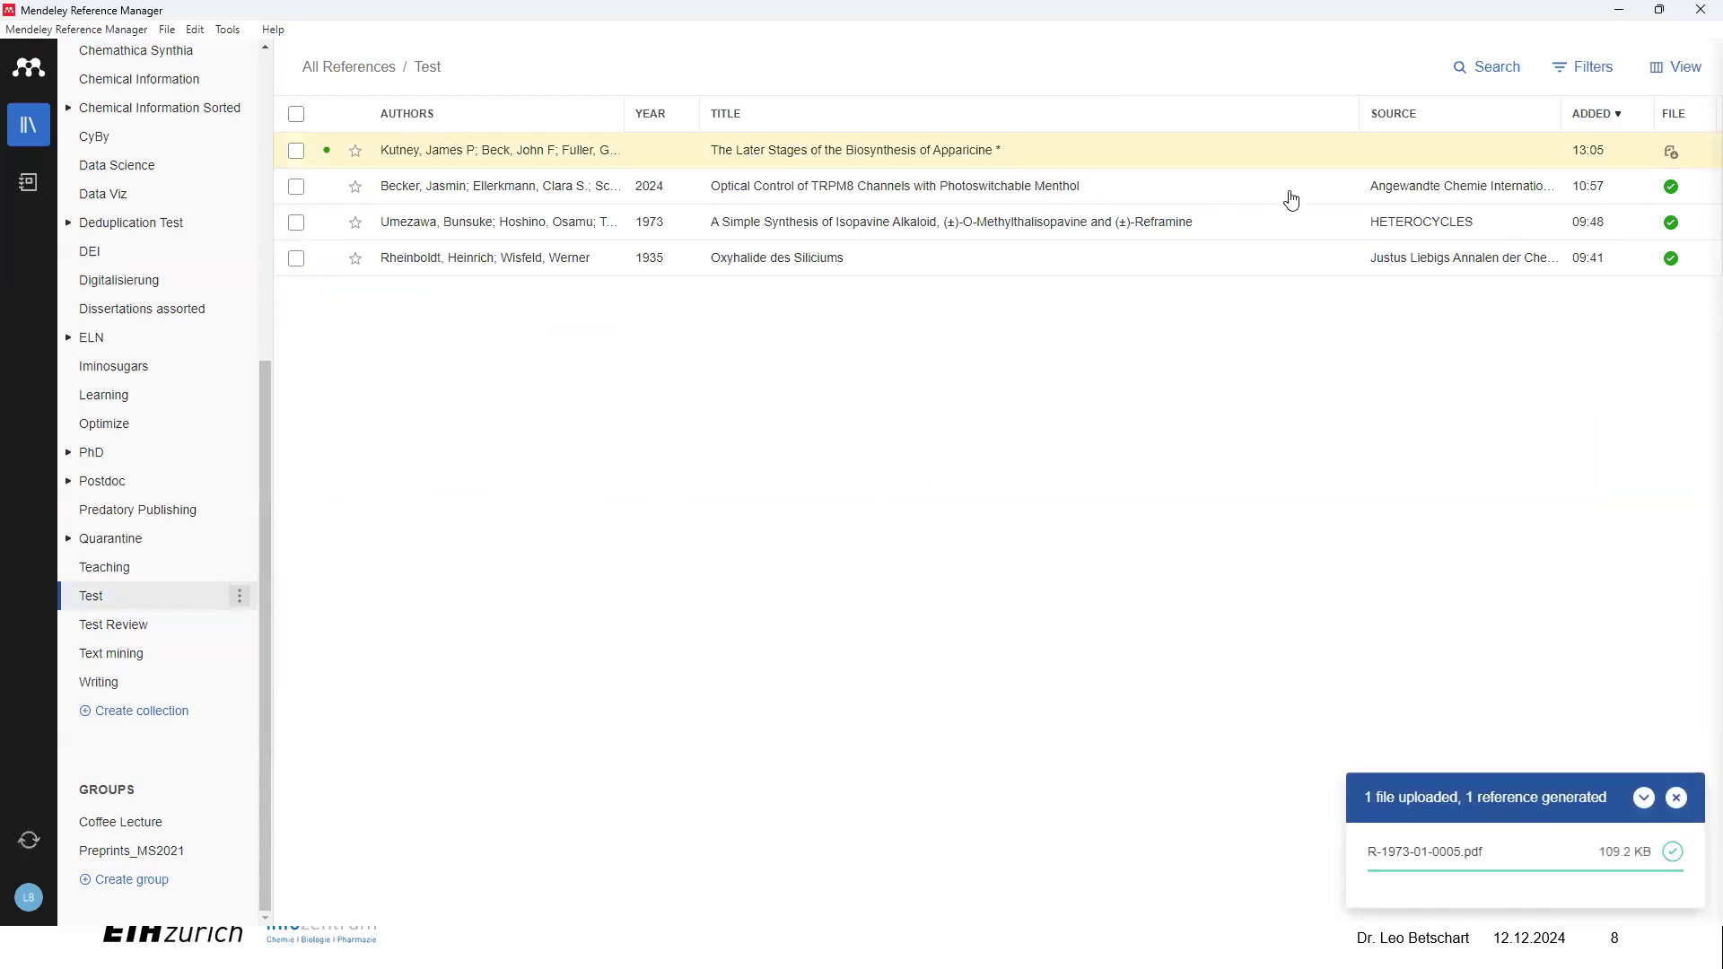
Step: Open the apparicine article's PDF for reading and highlight "the one carbon bridge which separates" in yellow
double_click(776, 160)
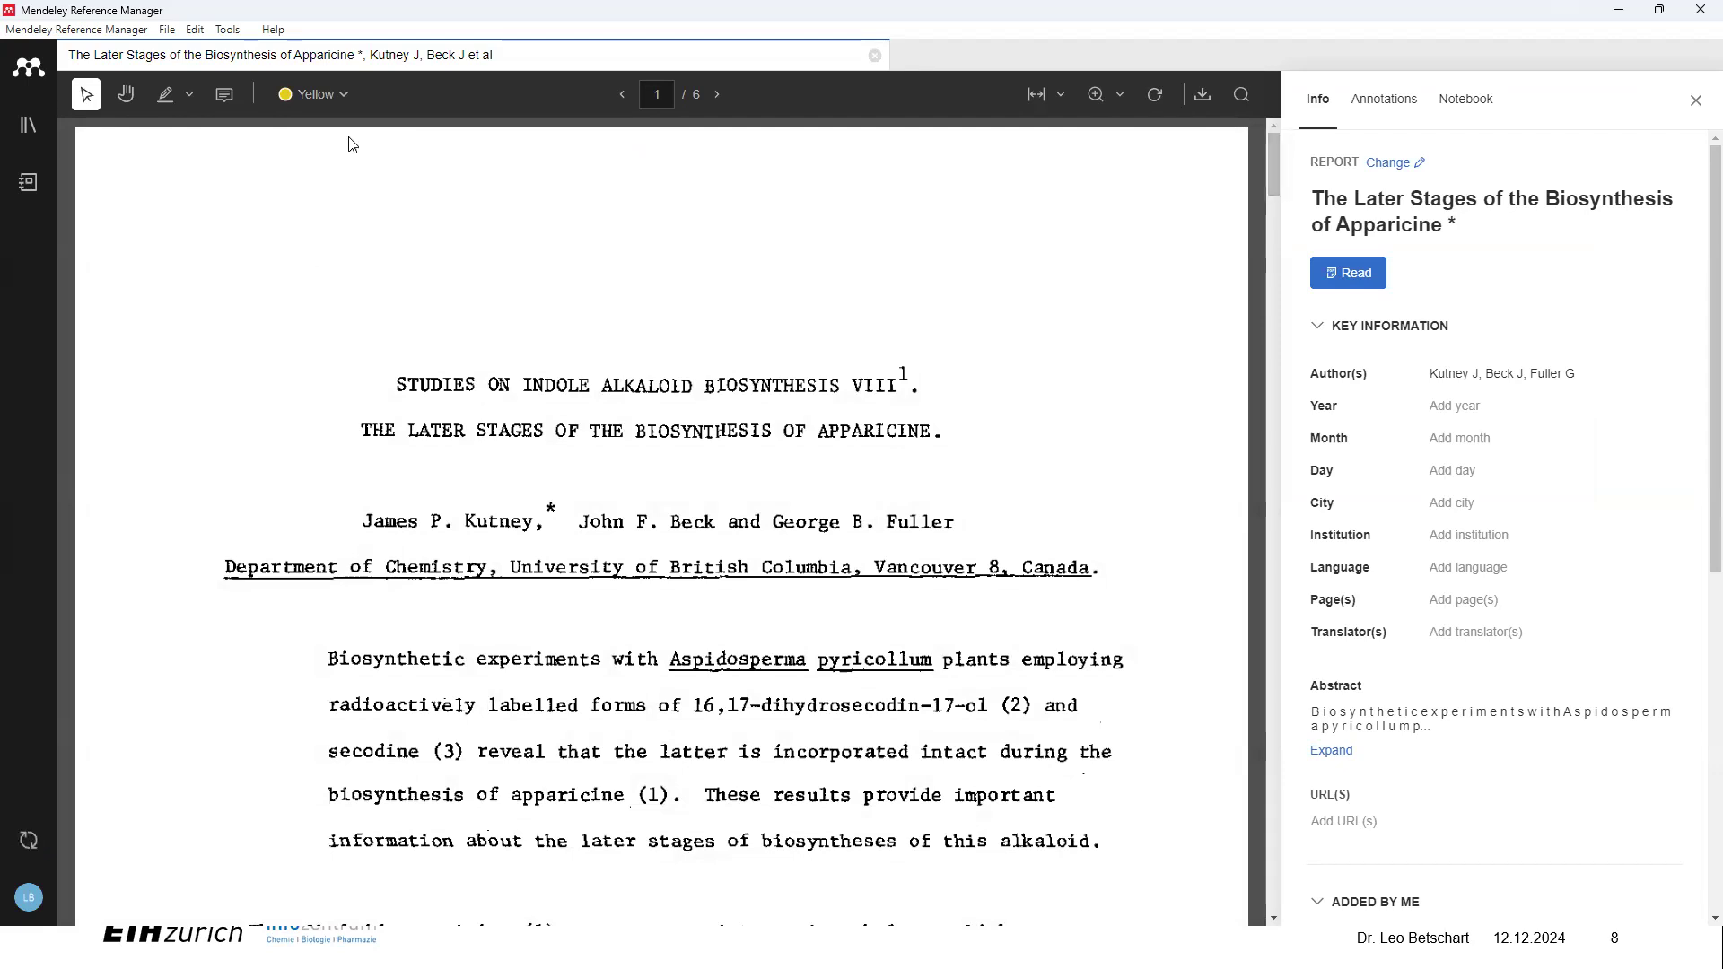
left_click(314, 94)
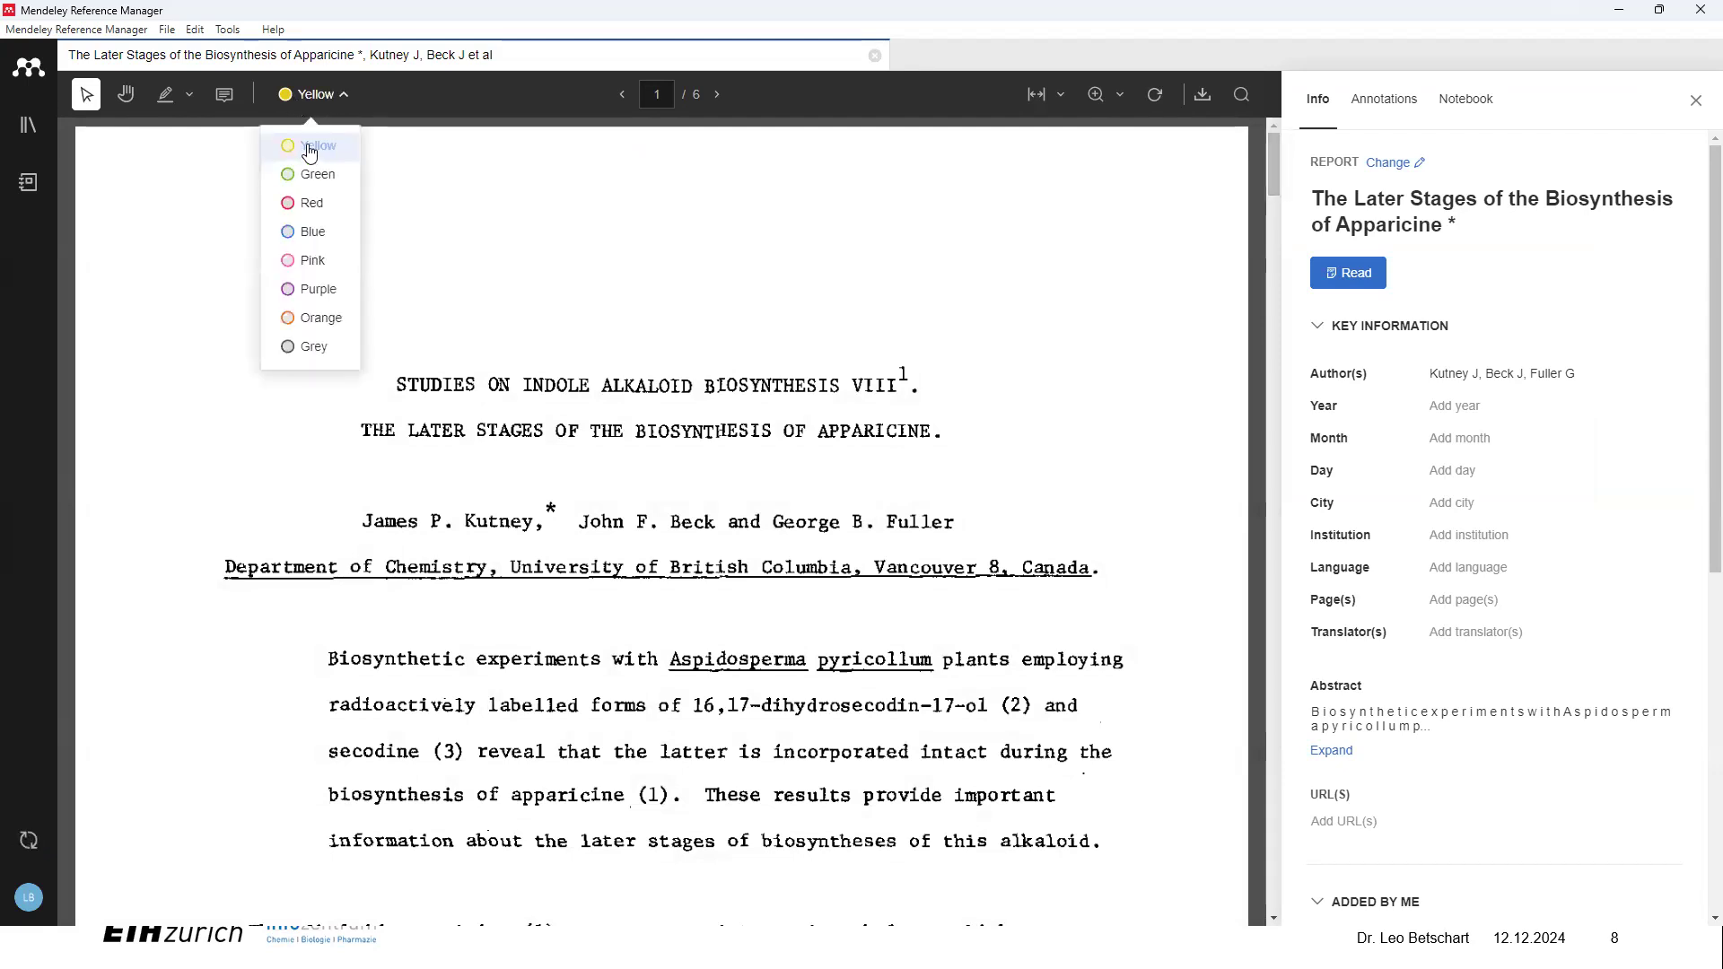
left_click(311, 147)
left_click(189, 94)
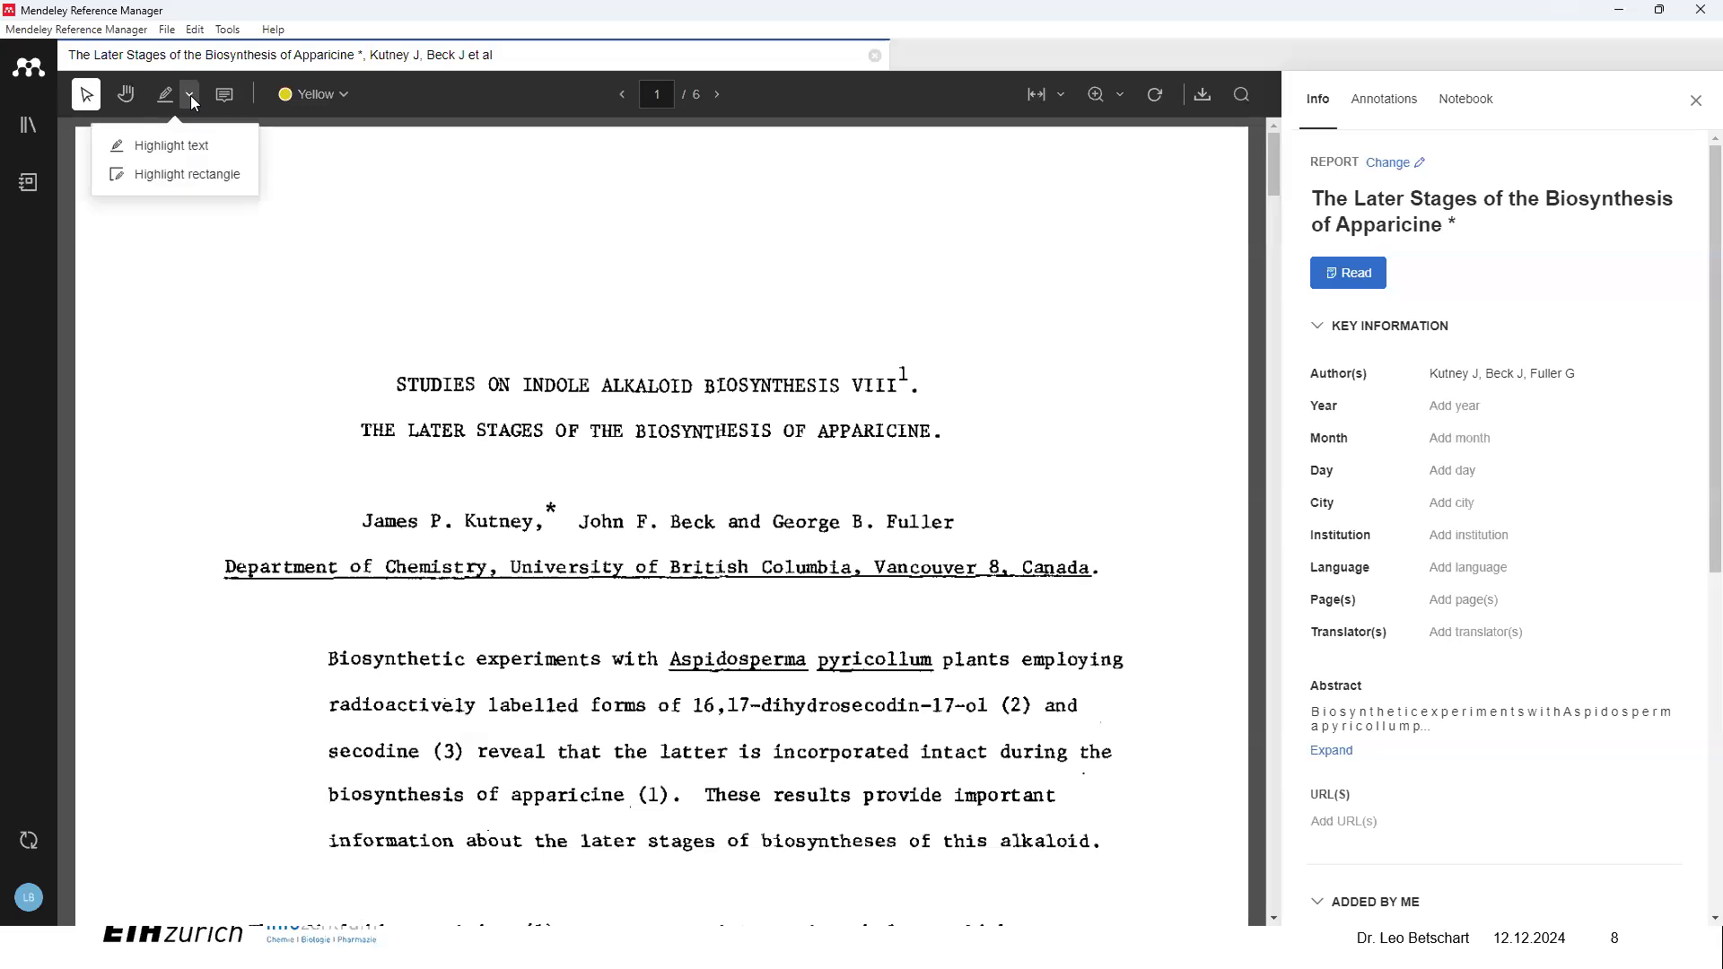
left_click(170, 155)
scroll(518, 758, "down", 8)
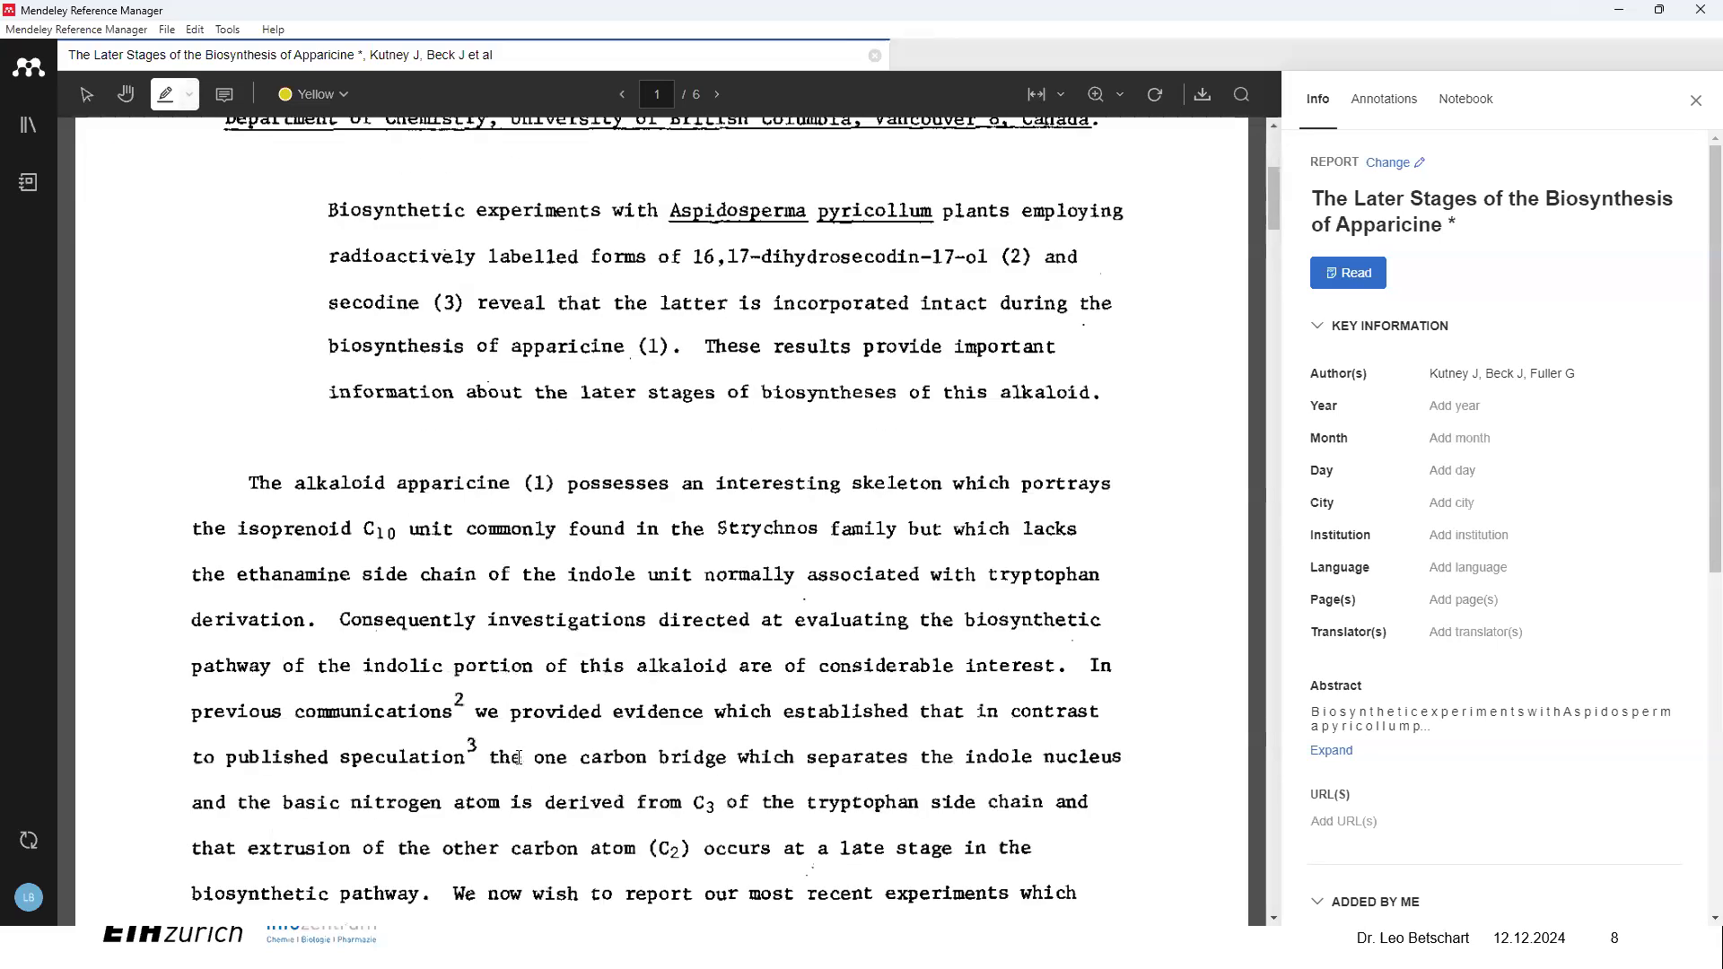
left_click_drag(656, 491, 908, 490)
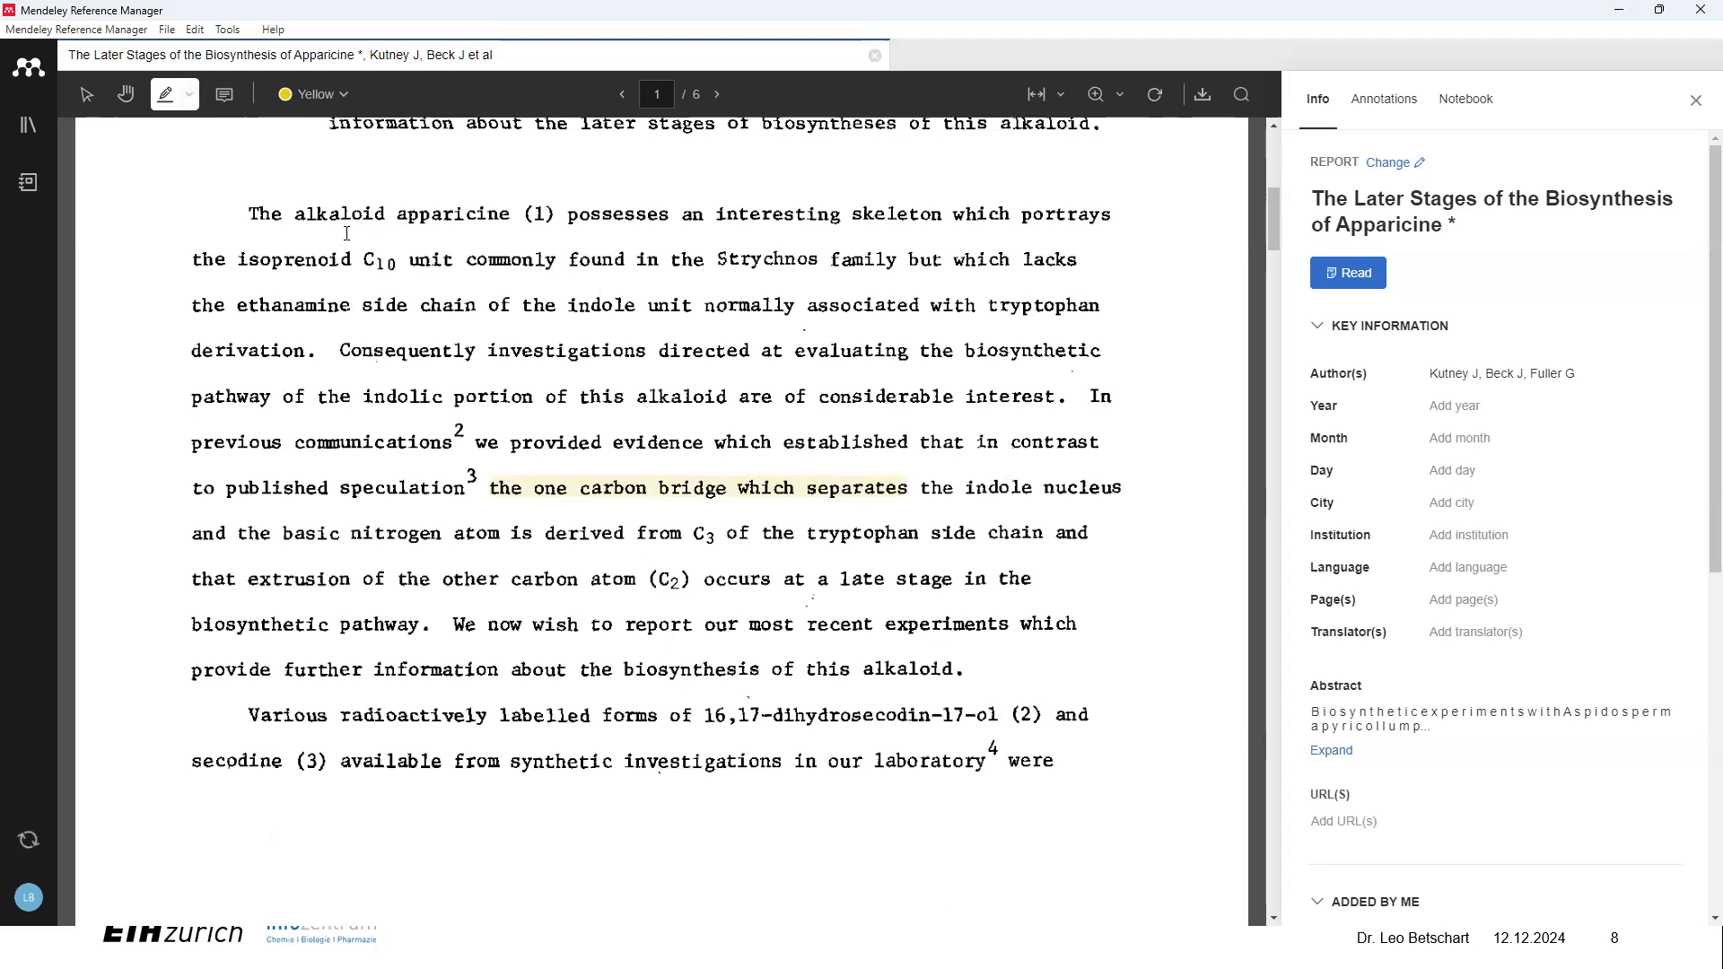
Step: Highlight "radioactively labelled forms of 16,17-dihydrosecodin-17-ol" in green
left_click(327, 95)
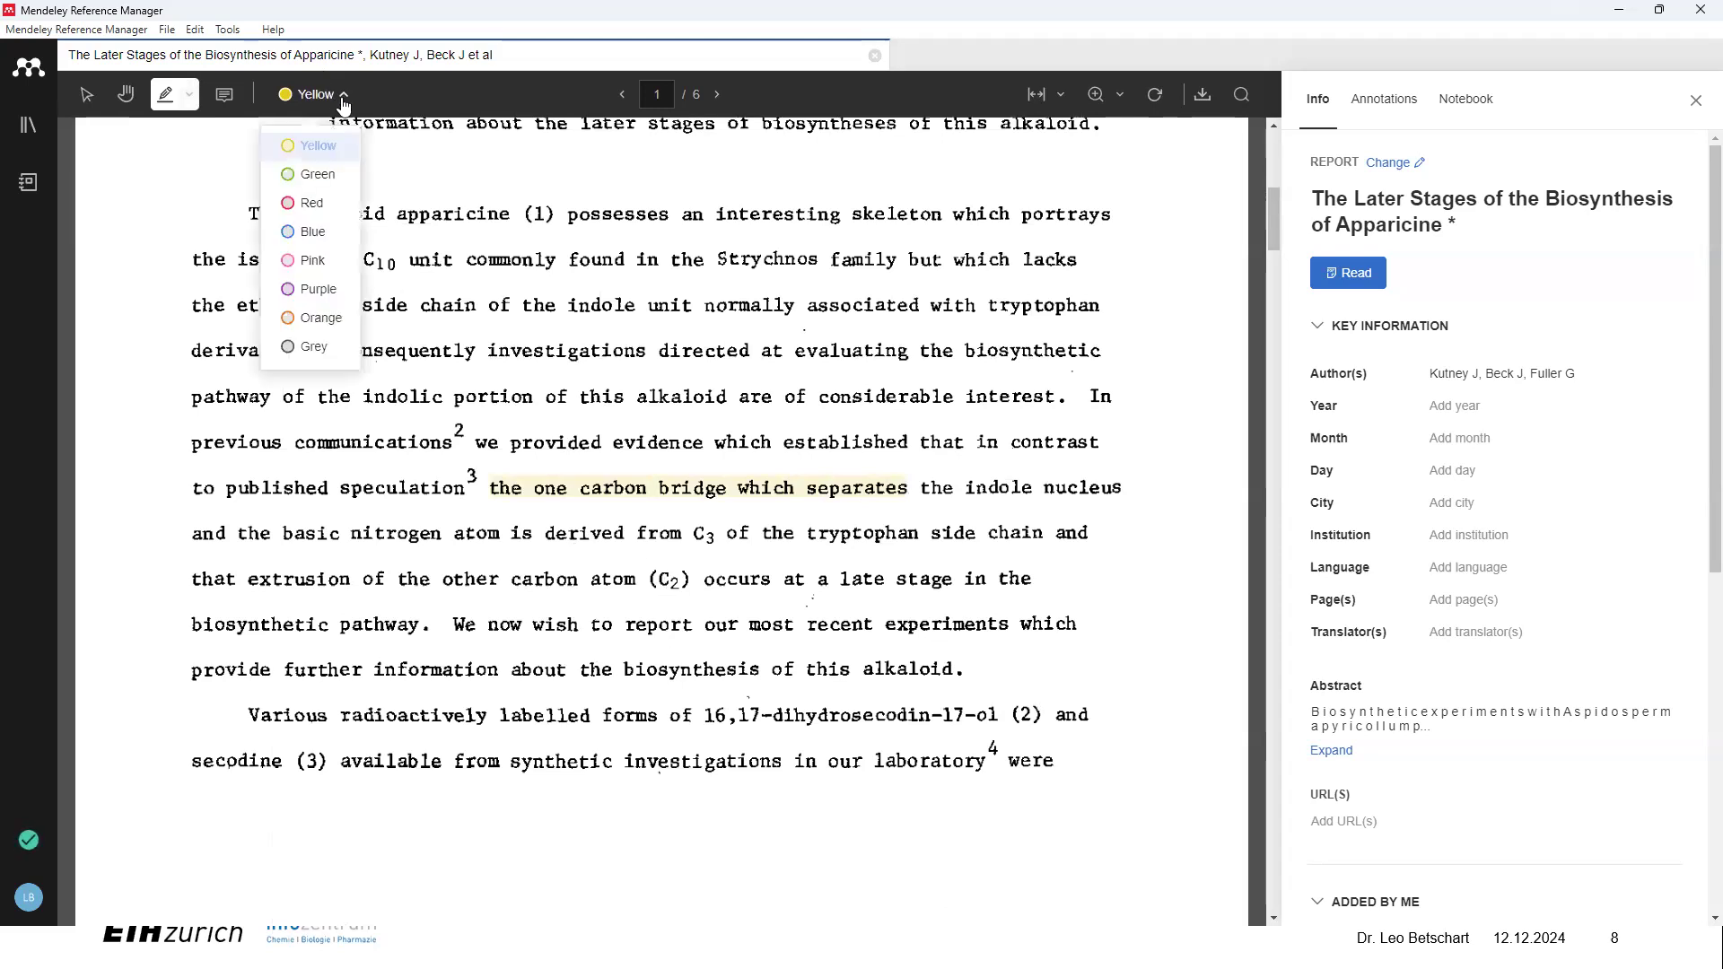
left_click(308, 177)
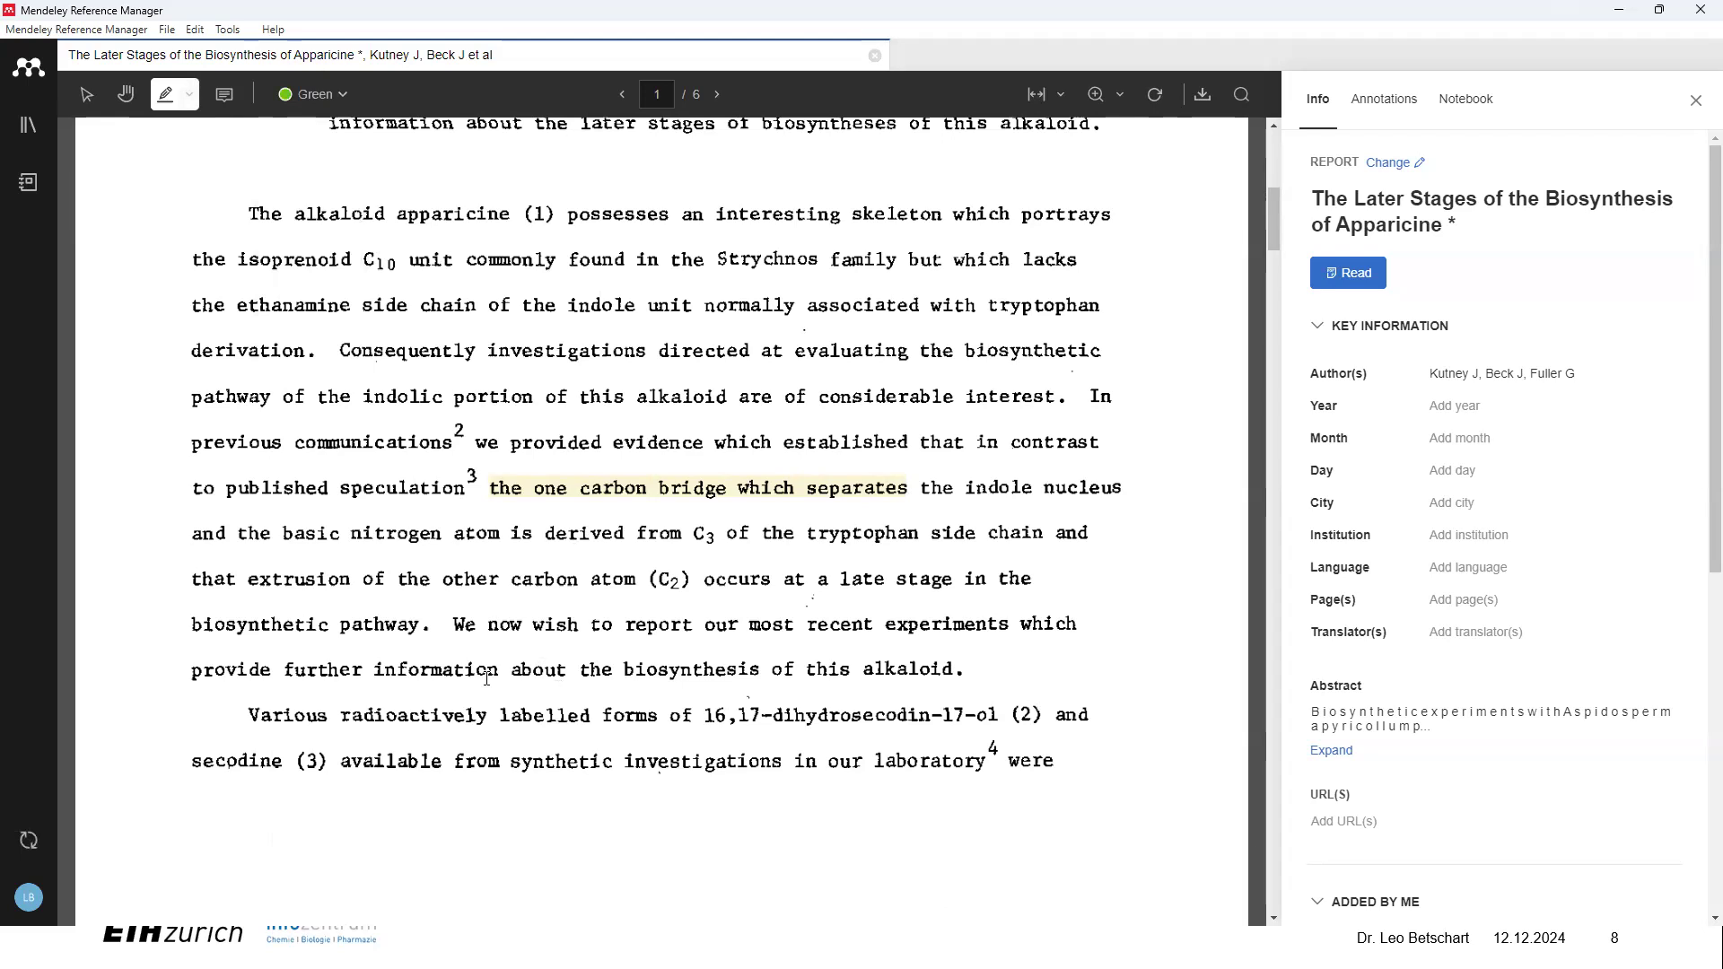
left_click_drag(345, 715, 1009, 711)
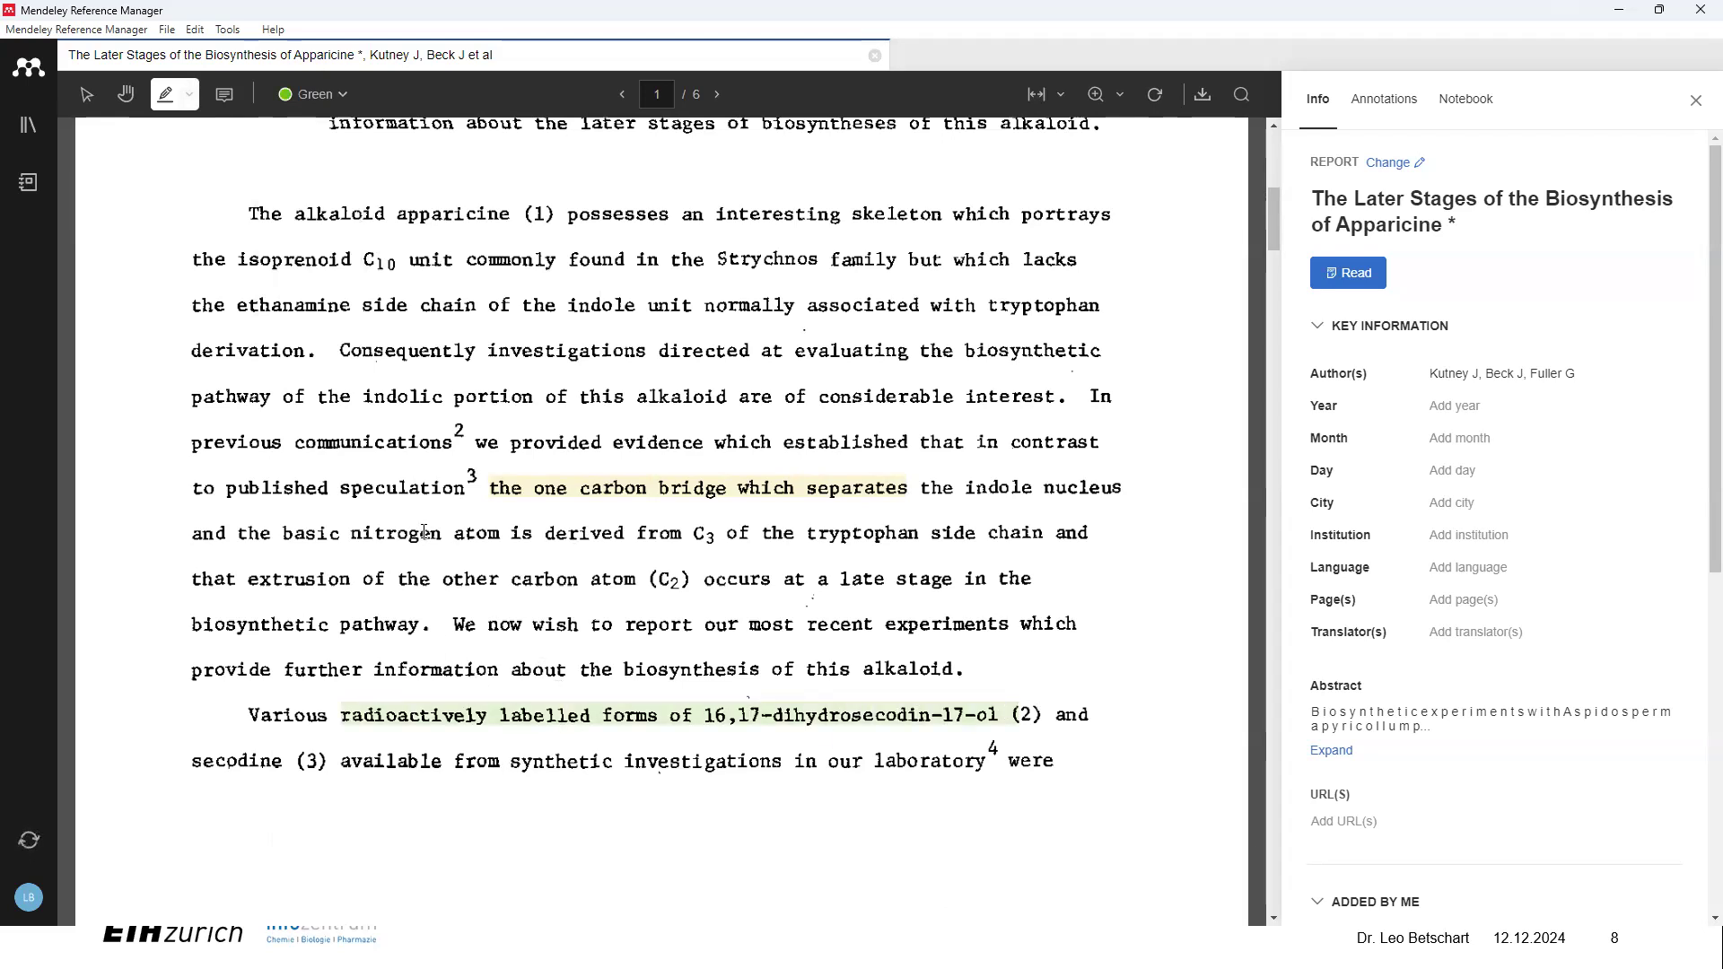
Step: Place a note reading "this paragrpahs describes ..." at the start of the paragraph beginning "Various" and show the document's annotations
scroll(499, 725, "down", 2)
scroll(443, 647, "up", 1)
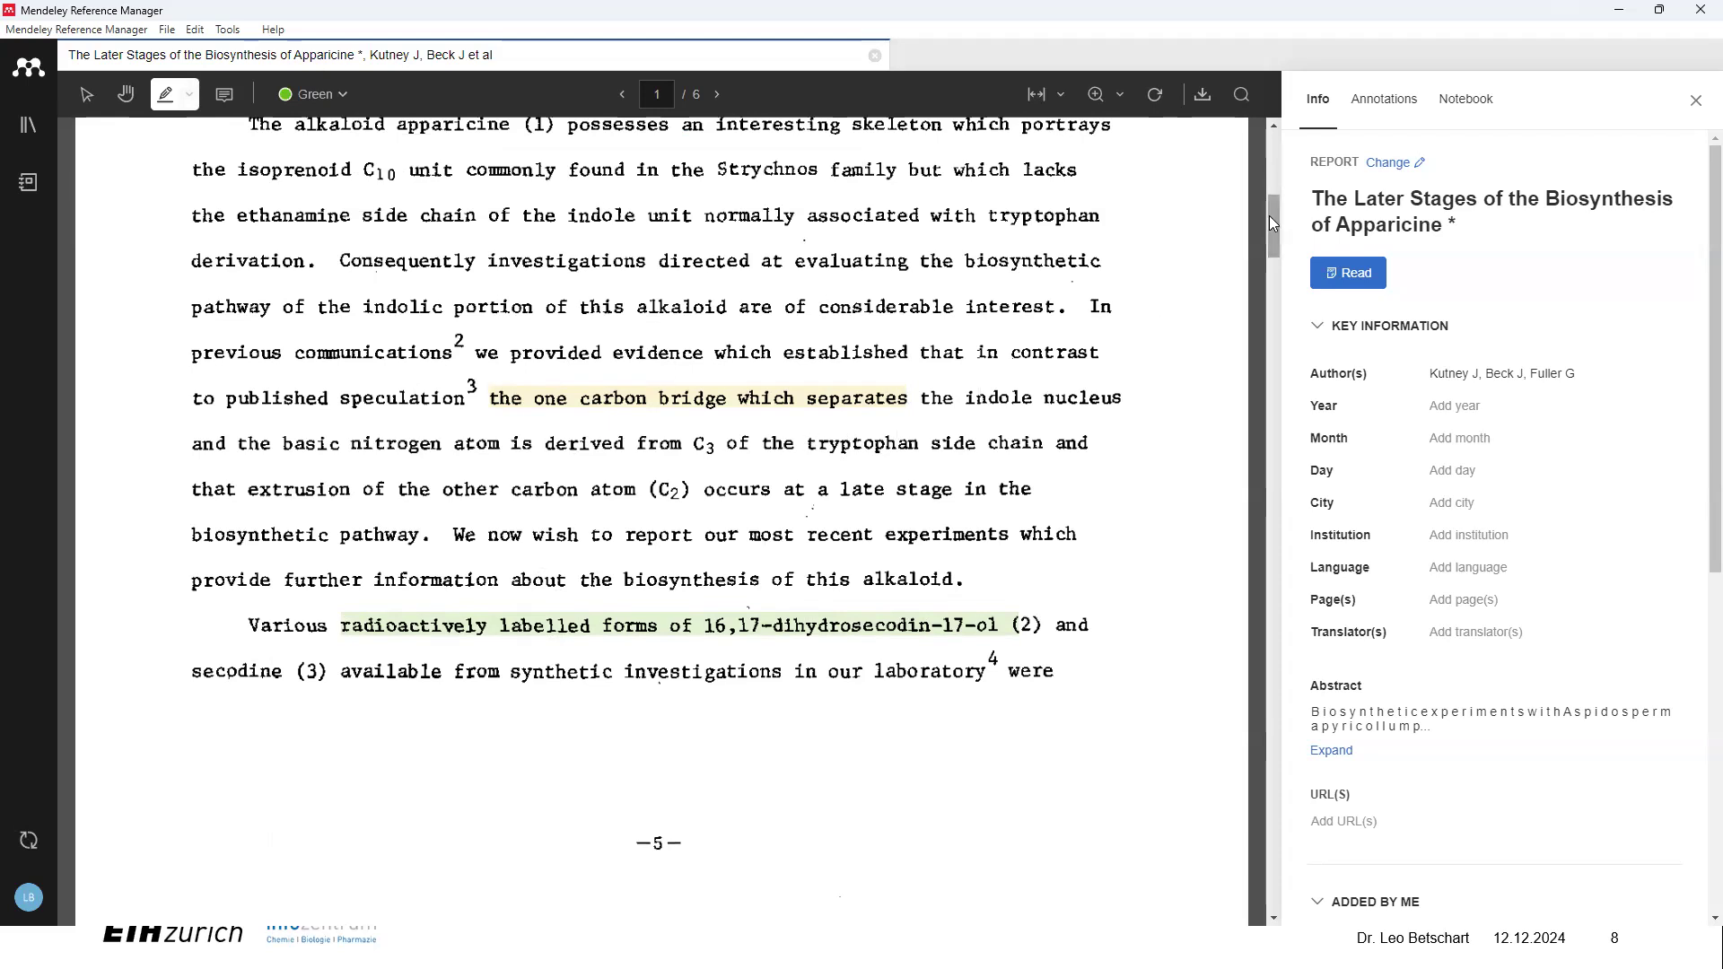
left_click(224, 94)
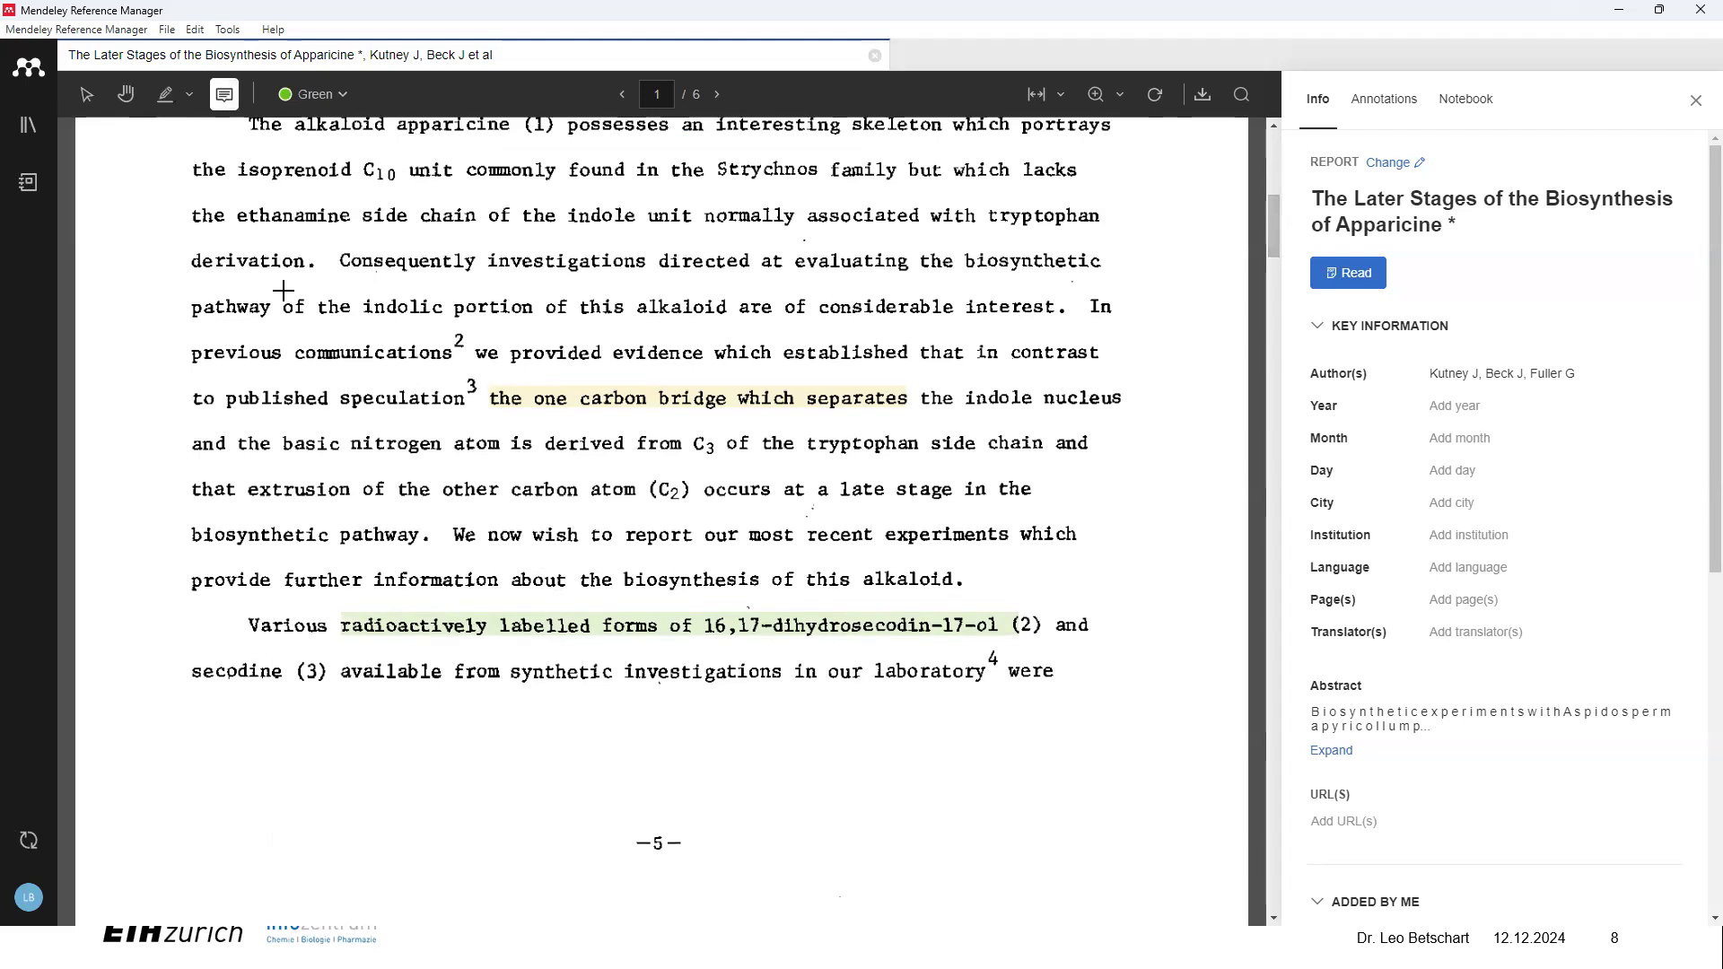
left_click(241, 625)
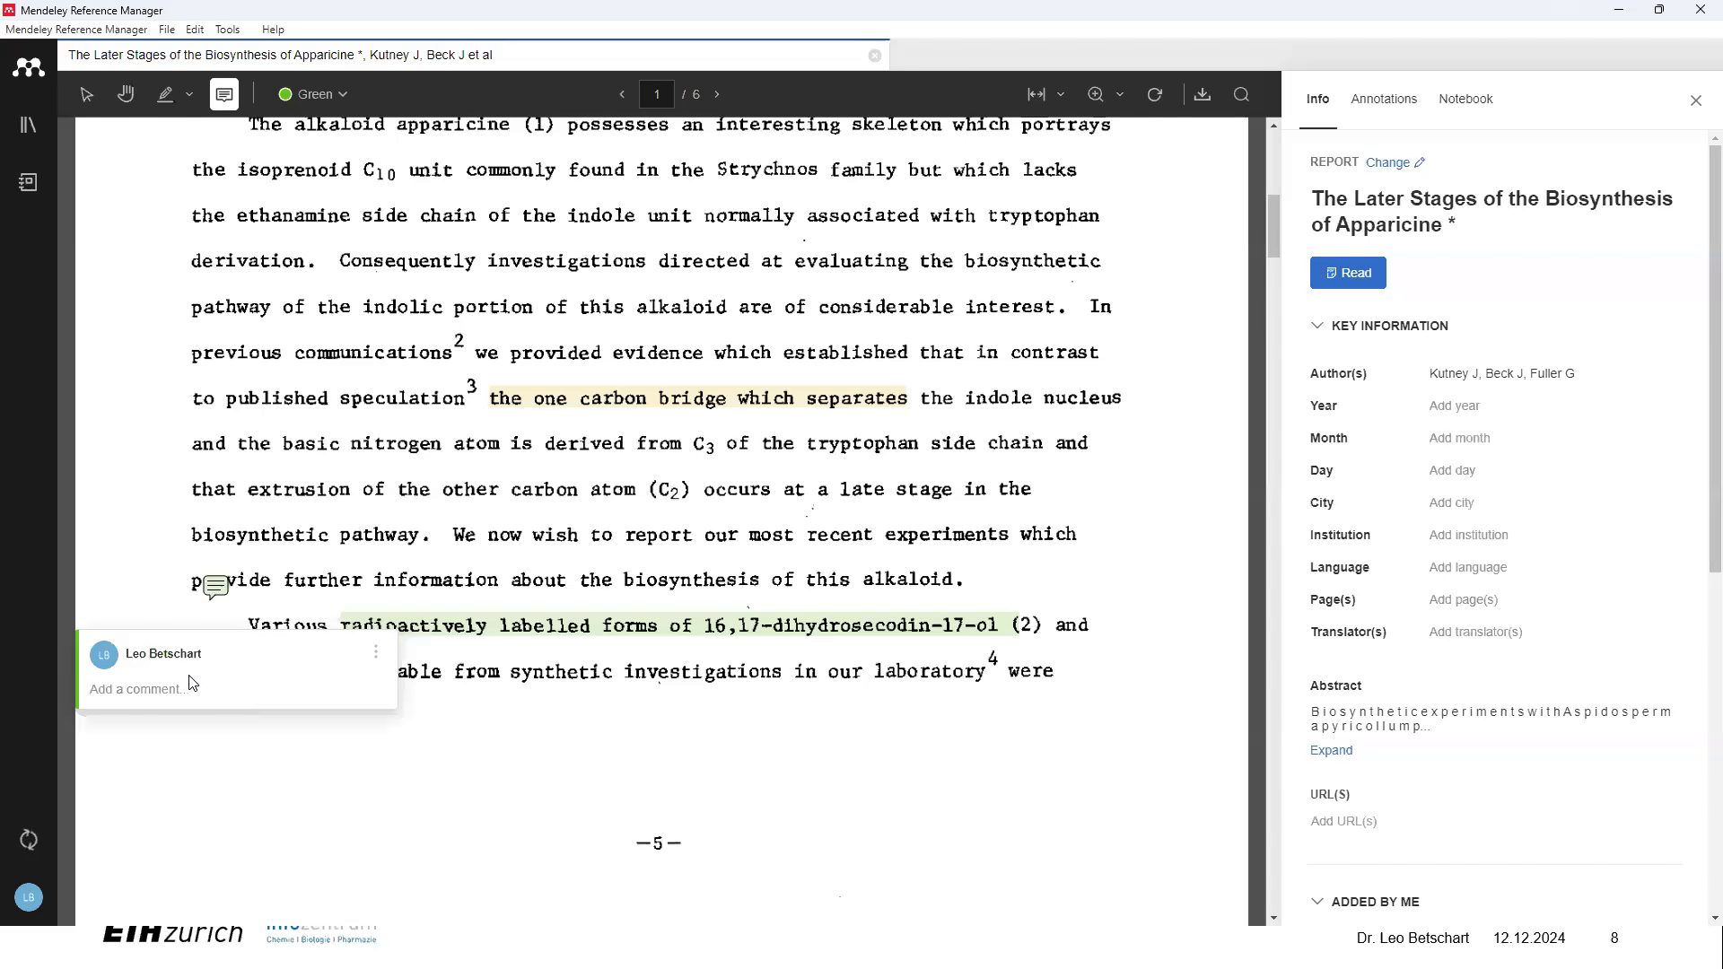
type("this paragrpahs describes ...")
left_click(325, 723)
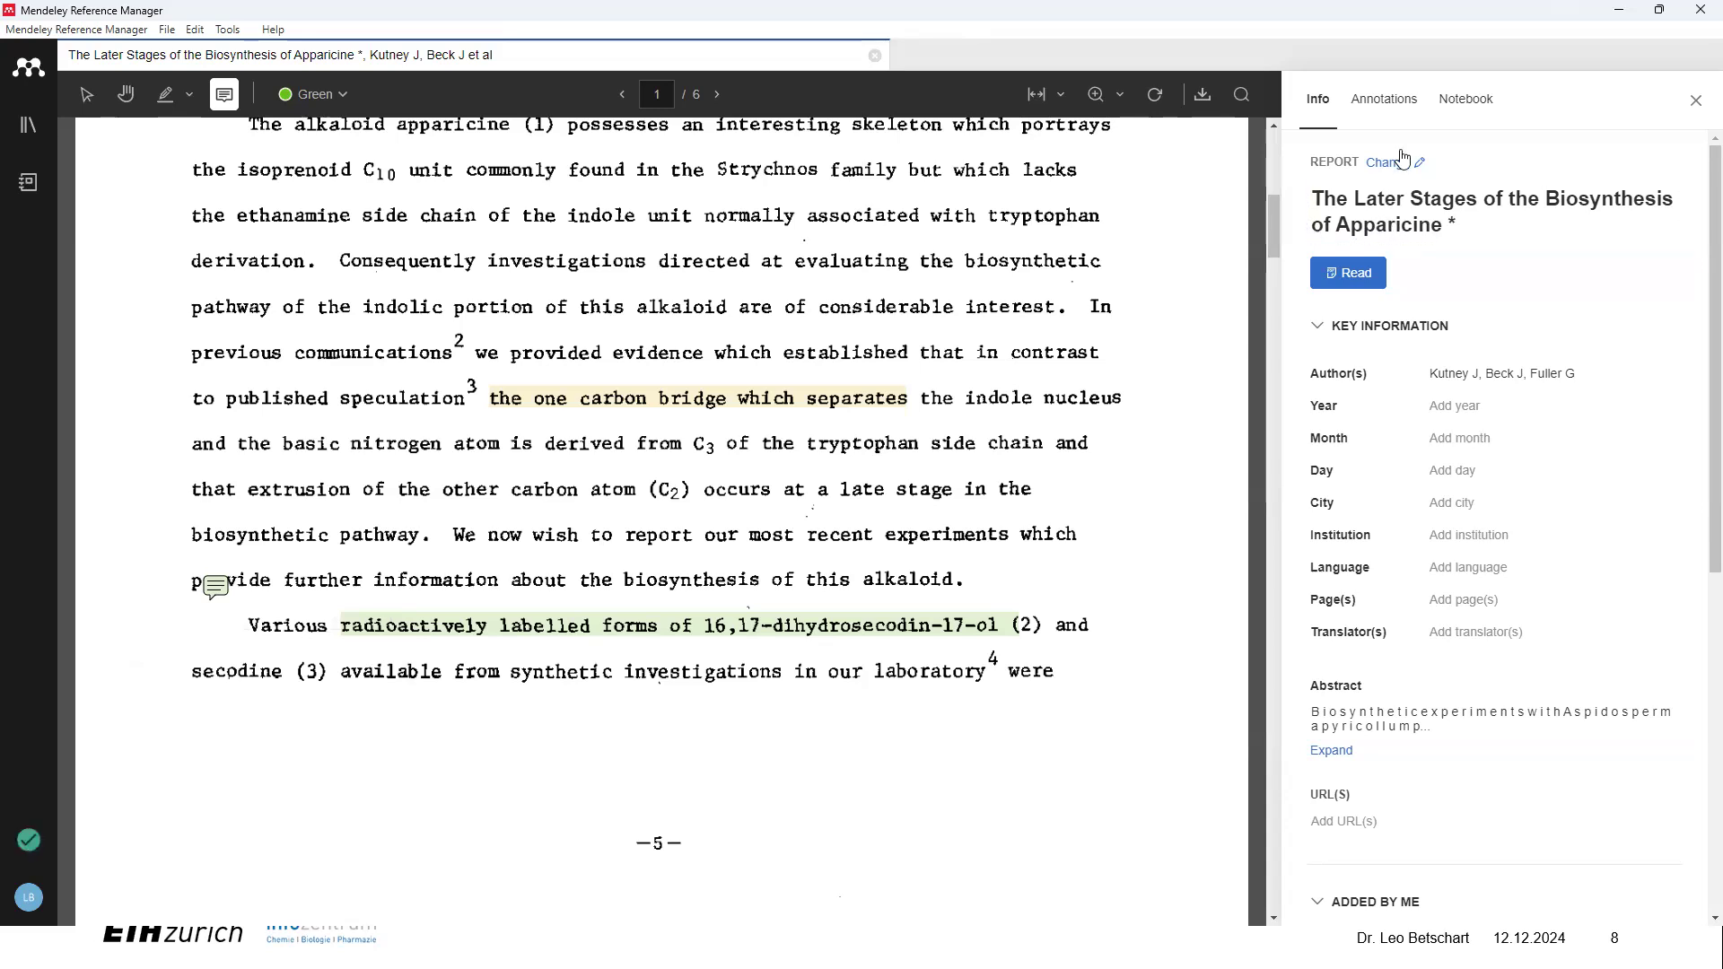
left_click(1385, 106)
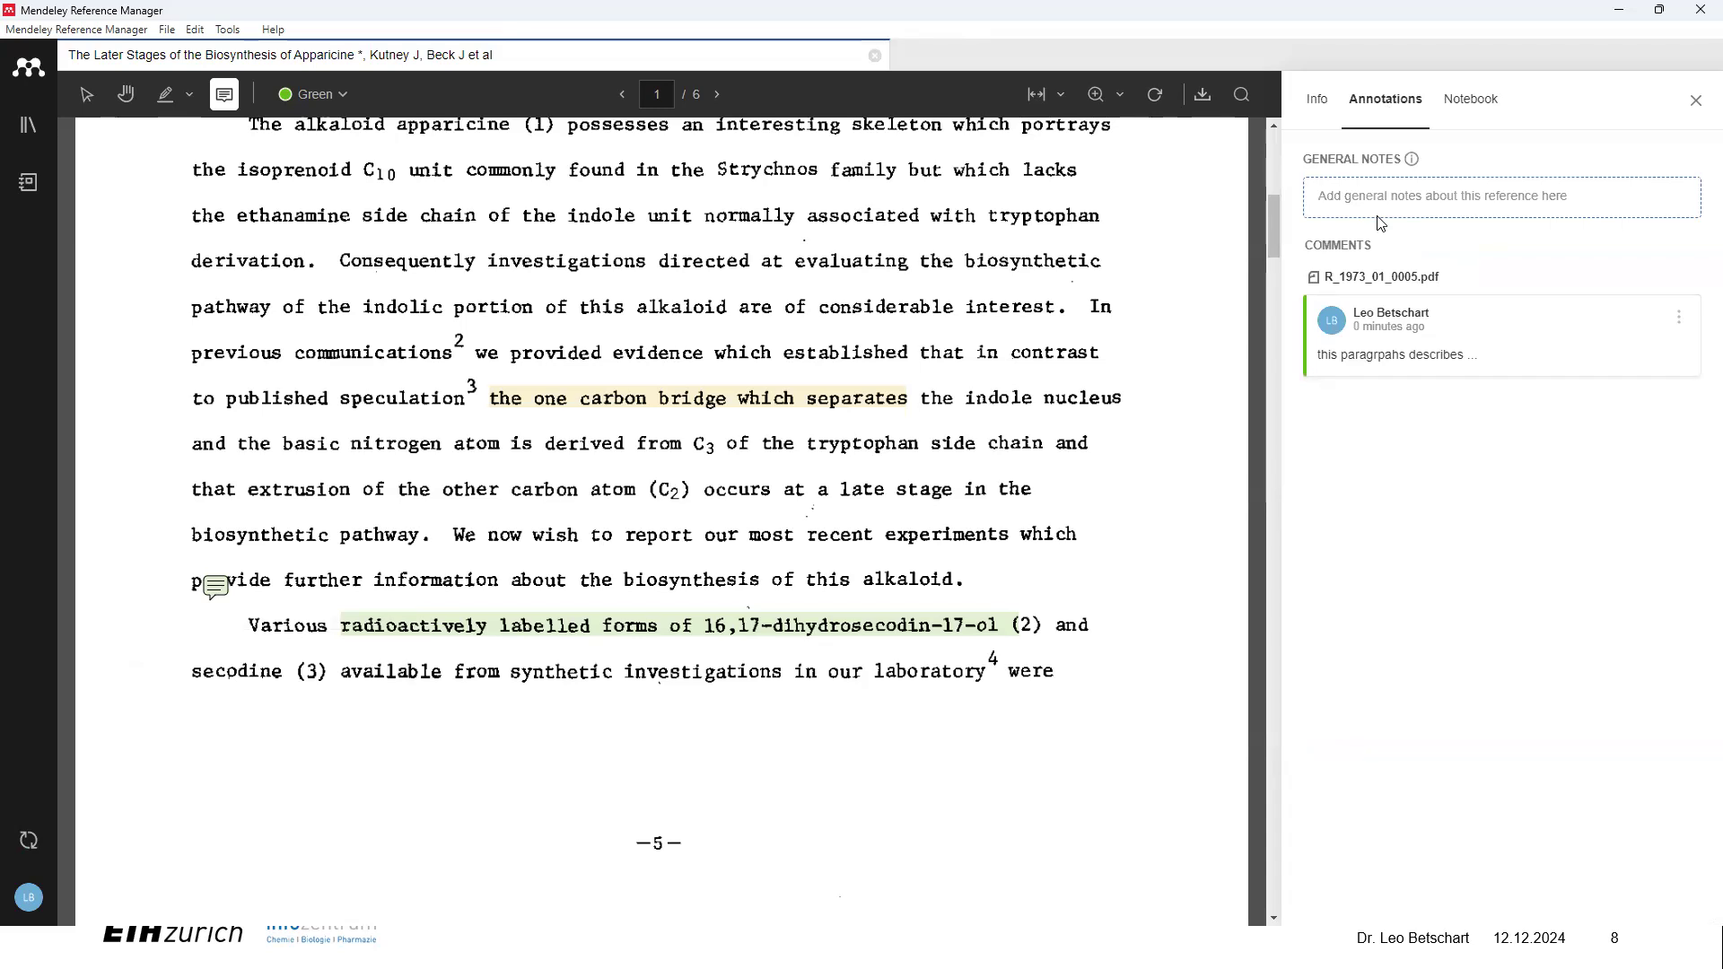
Step: Show the reference's details, then switch to Chrome and copy the apparicine article's DOI from the Heterocycles issue page
left_click_drag(1273, 205, 1269, 149)
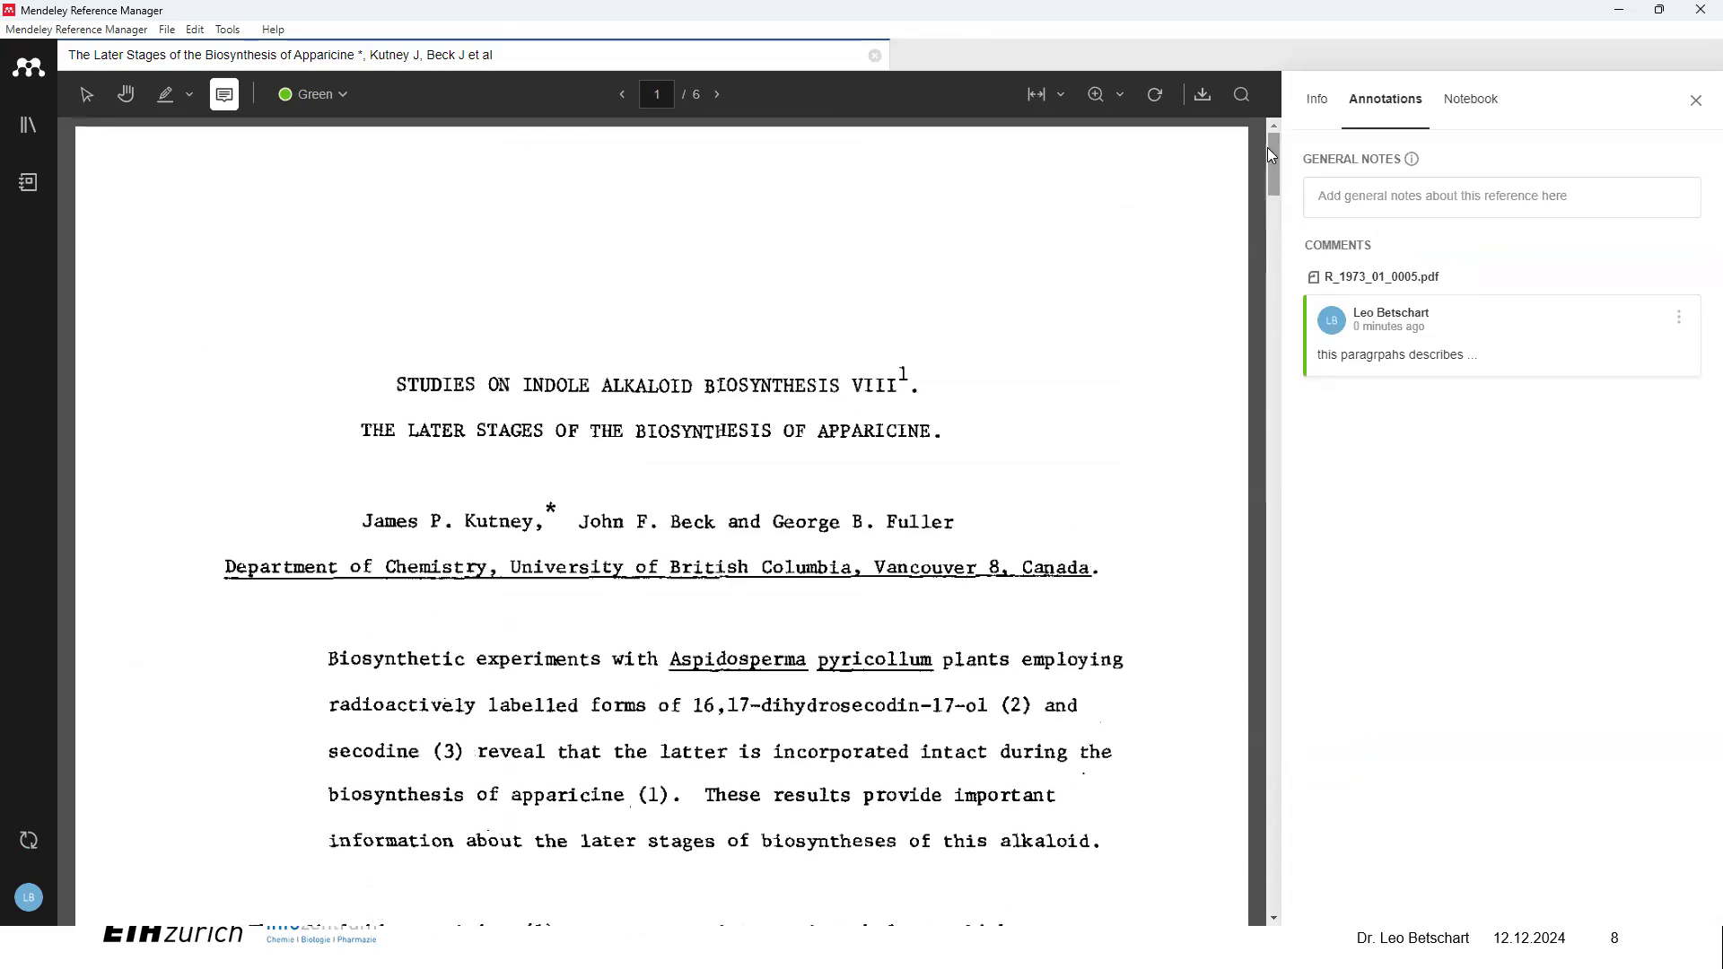
left_click(1316, 103)
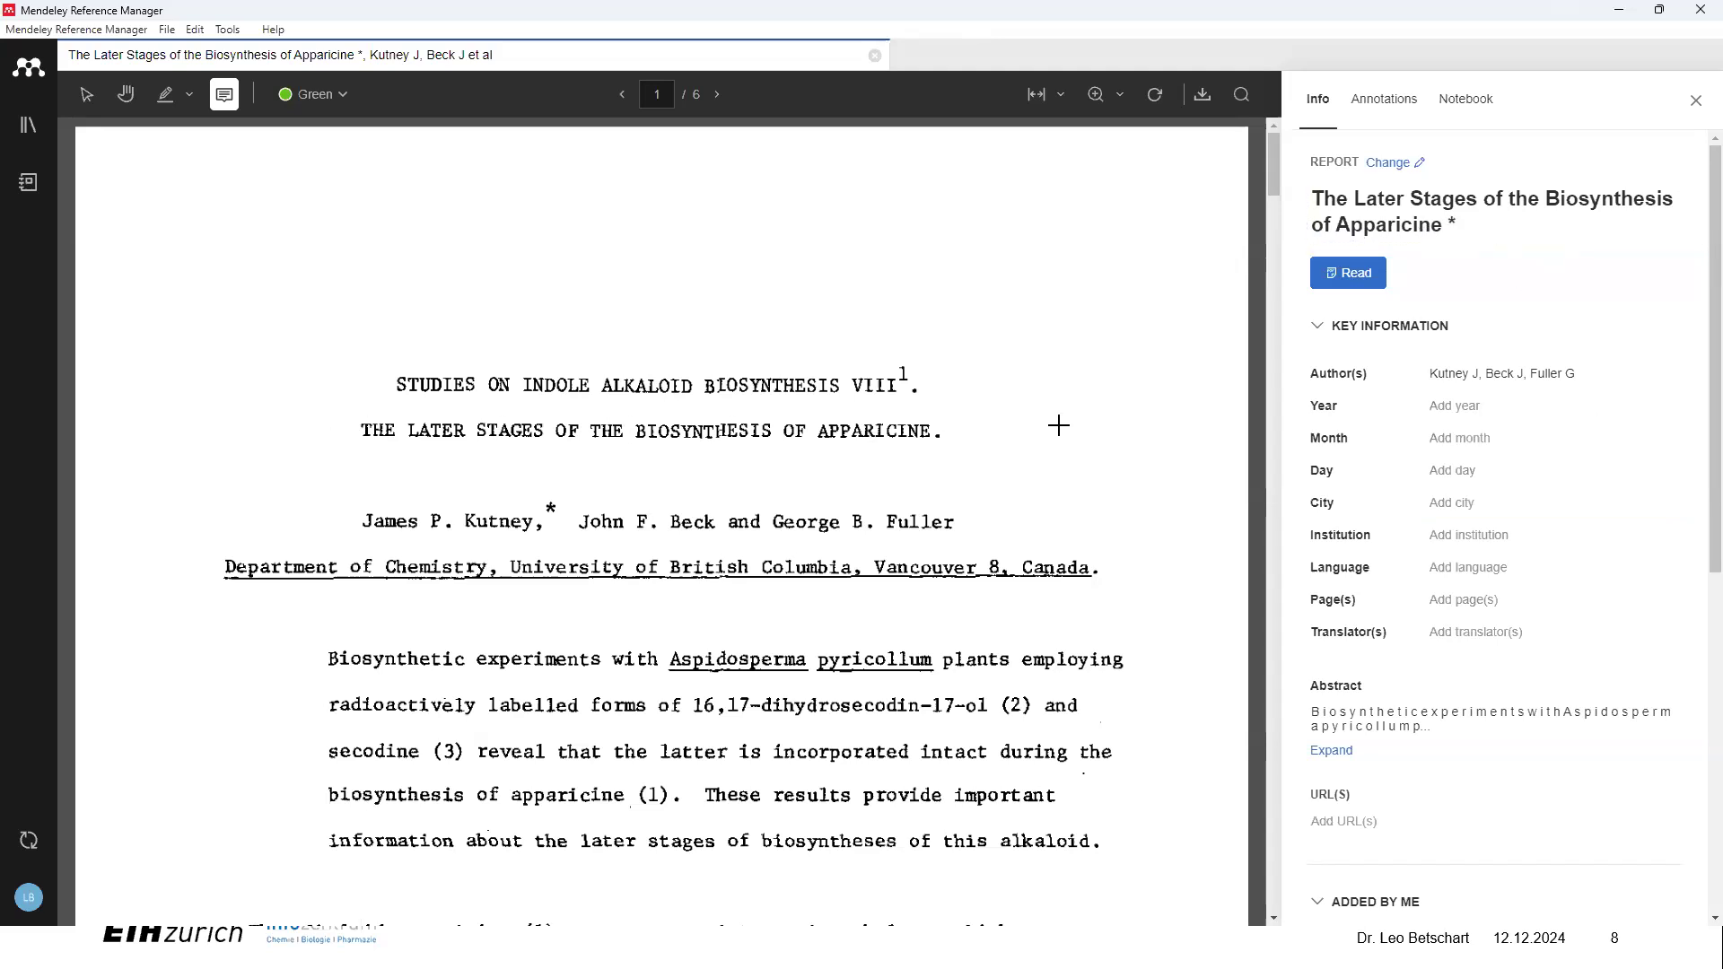
key("alt+Tab")
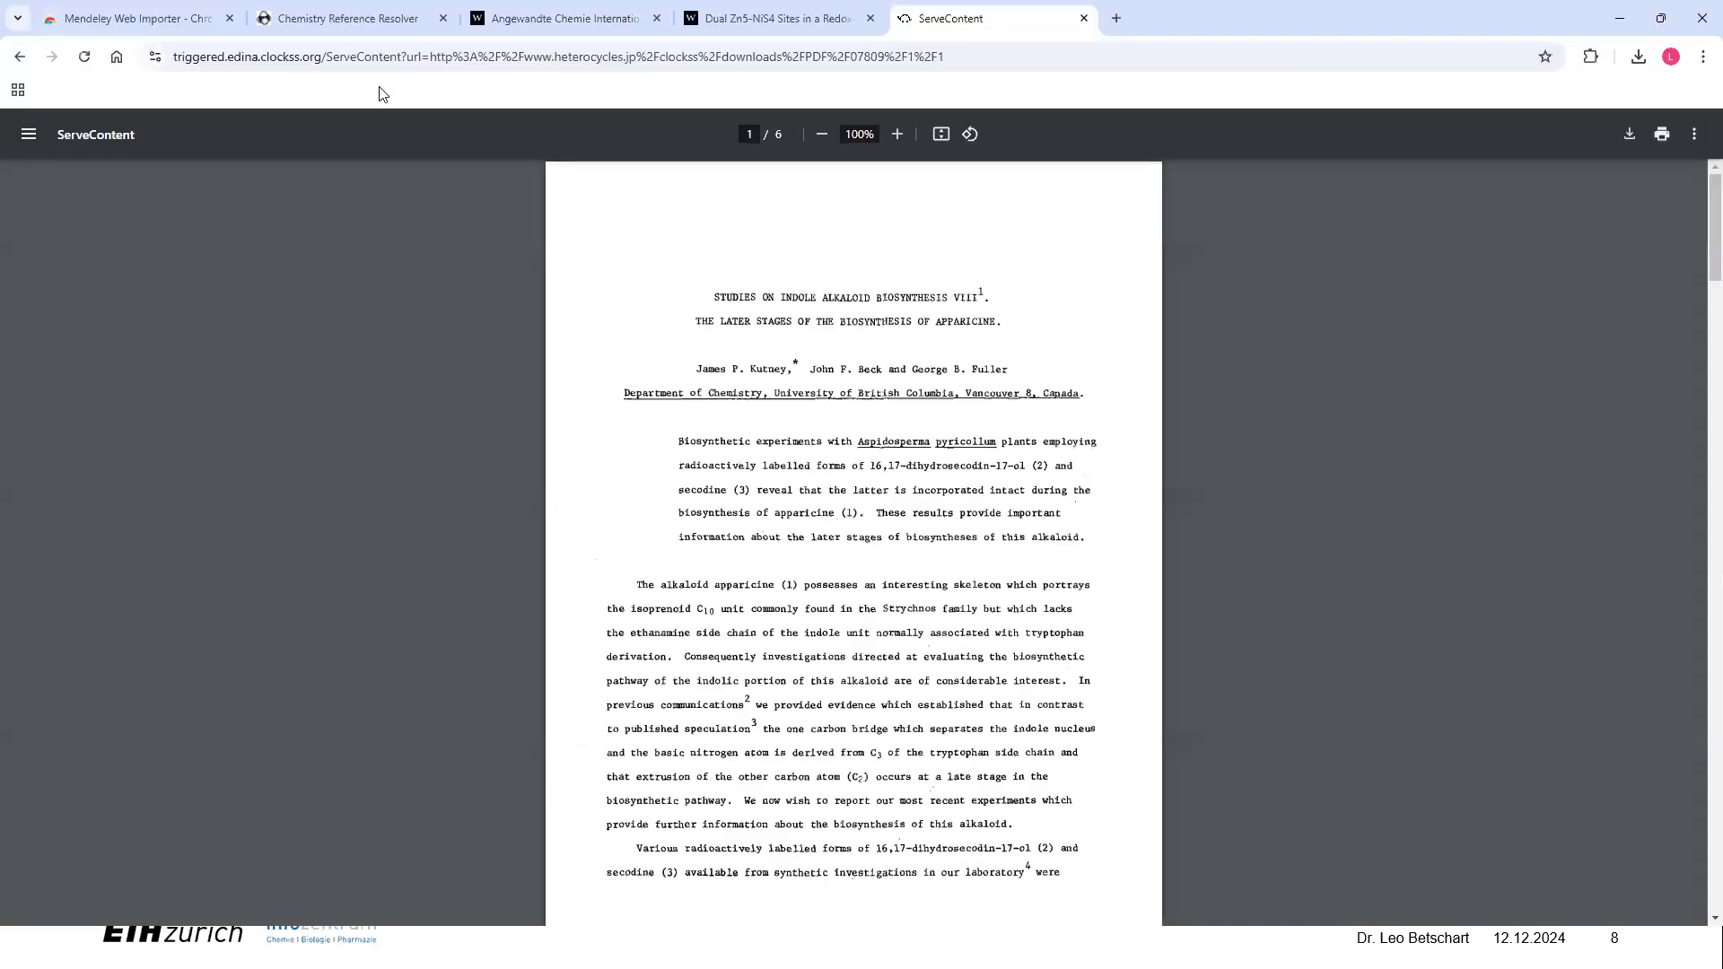
left_click(18, 57)
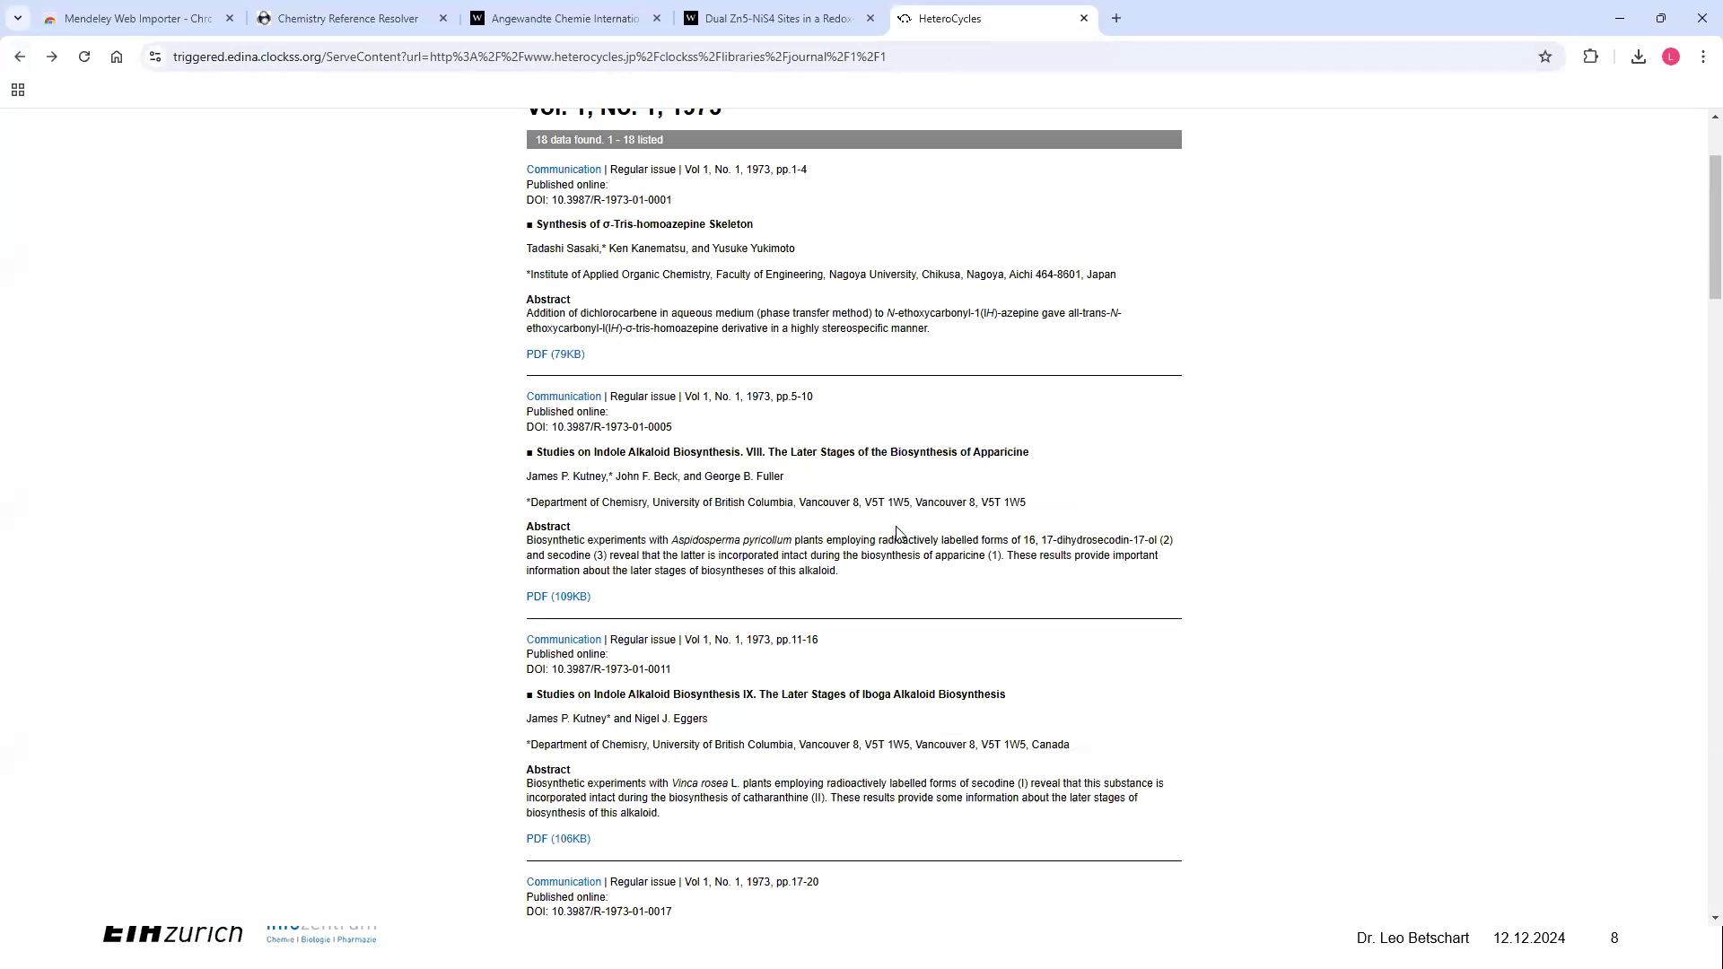
left_click_drag(685, 424, 550, 427)
key("ctrl+c")
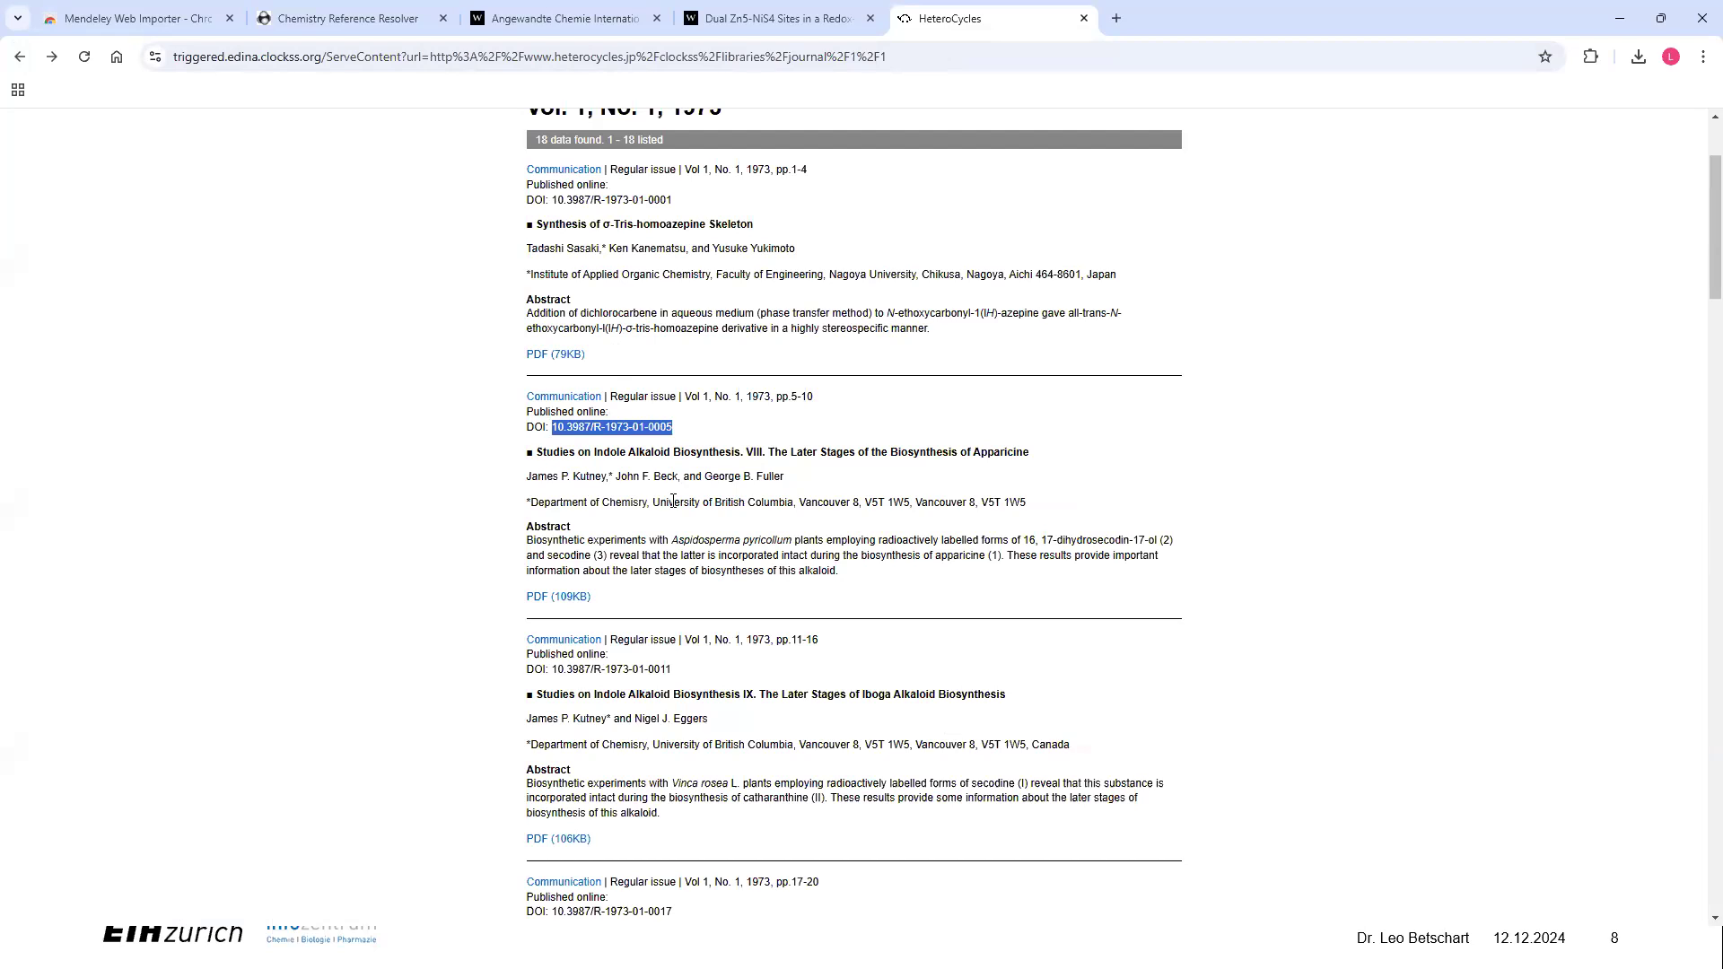
key("alt+Tab")
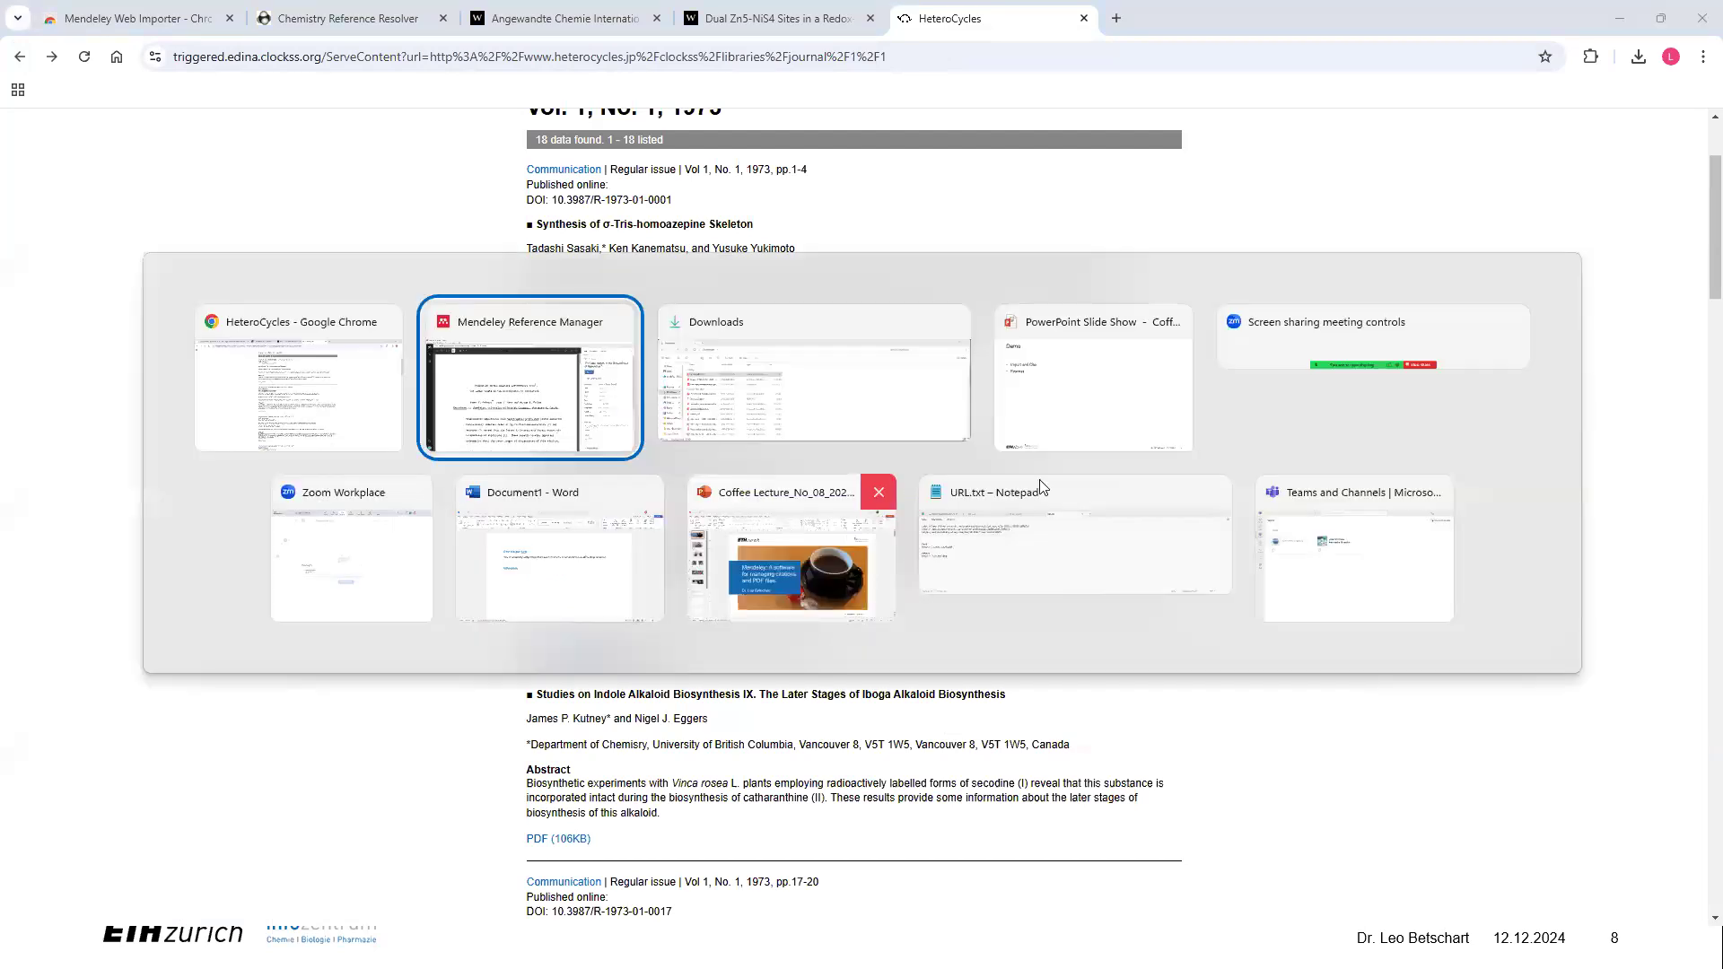
scroll(1616, 795, "down", 2)
left_click(1470, 639)
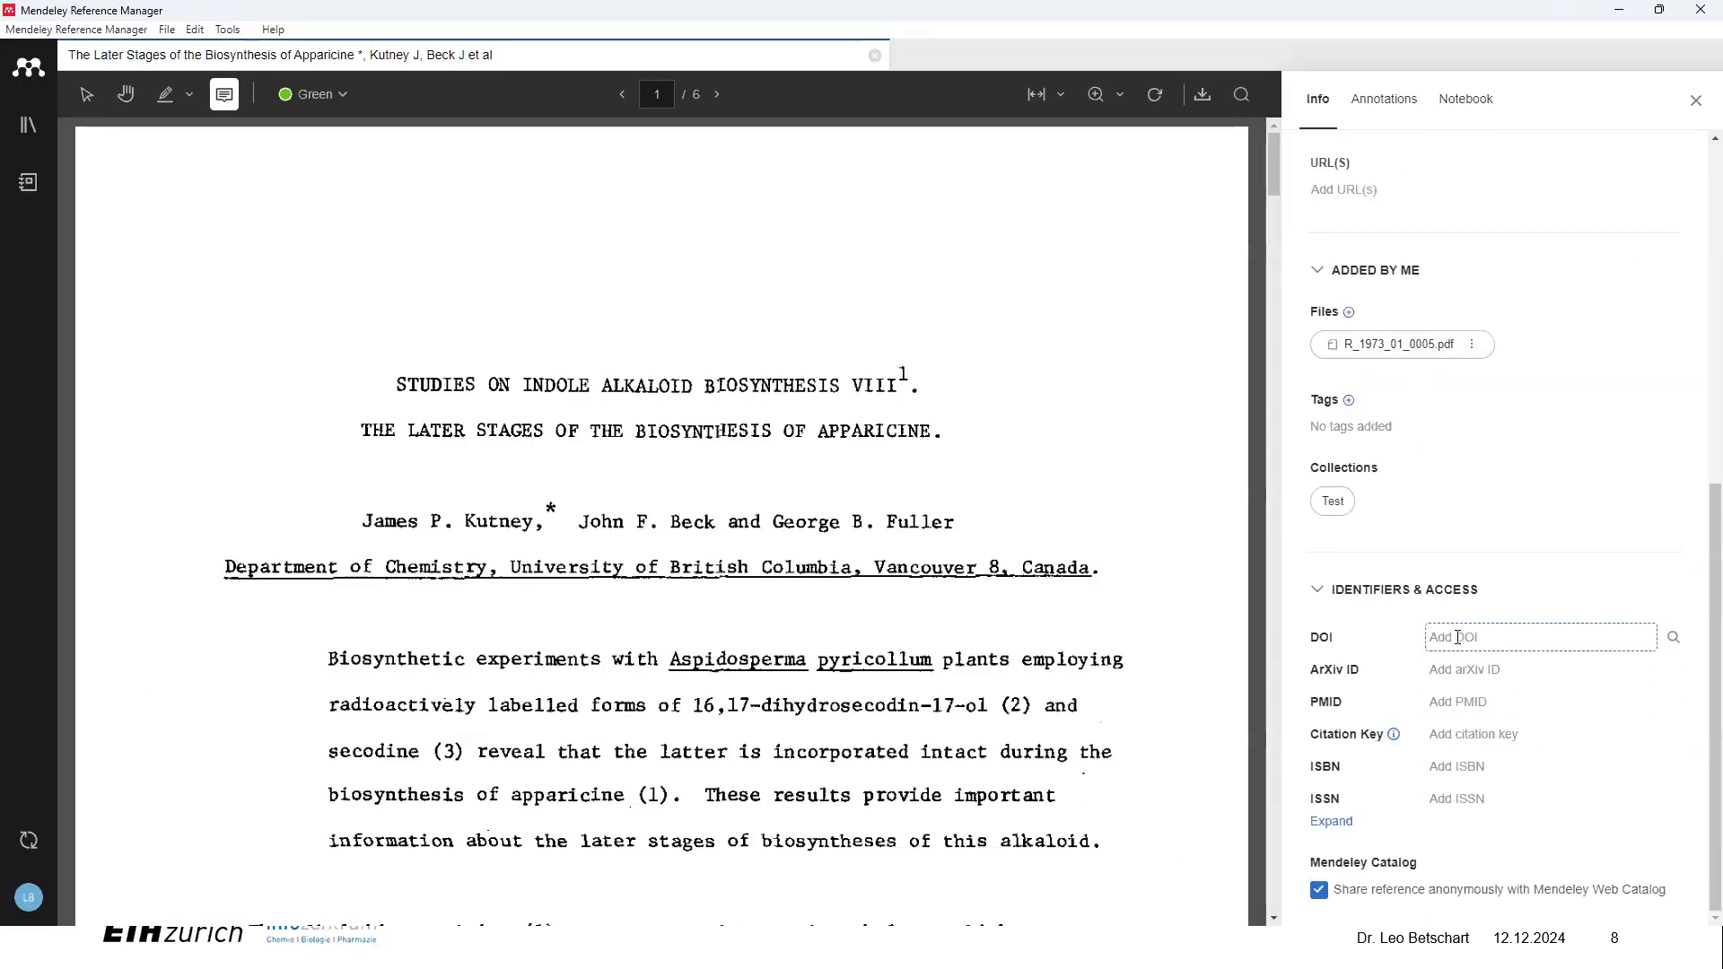
key("ctrl+v")
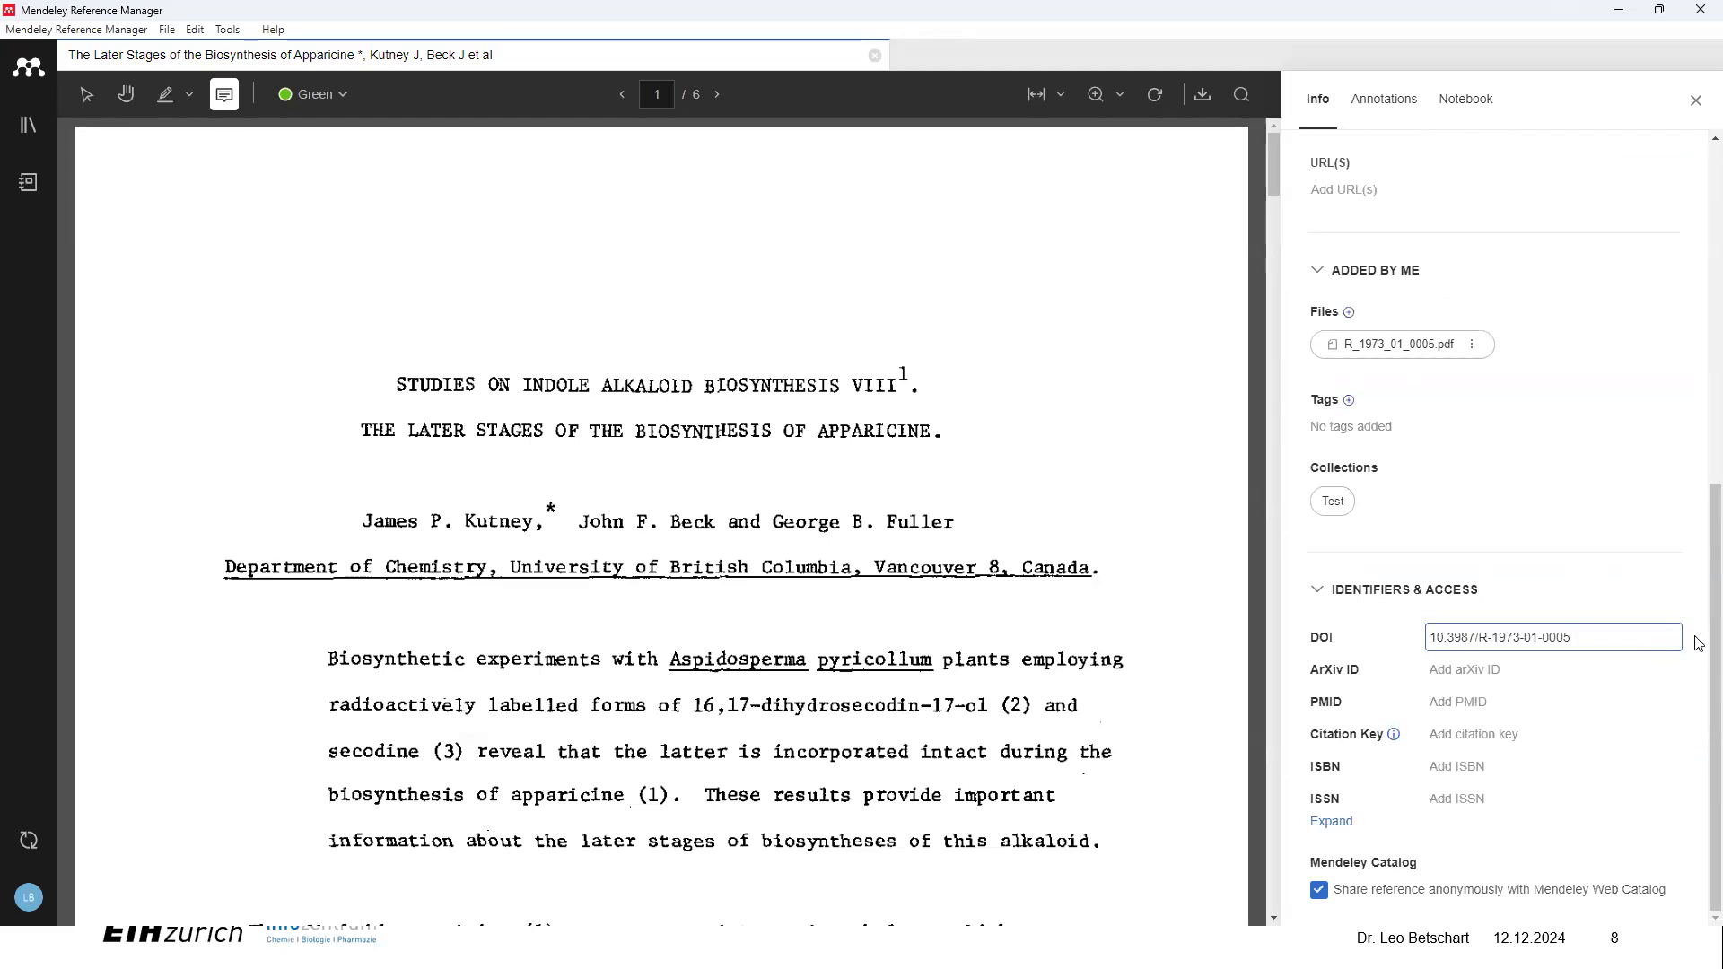
left_click(1676, 671)
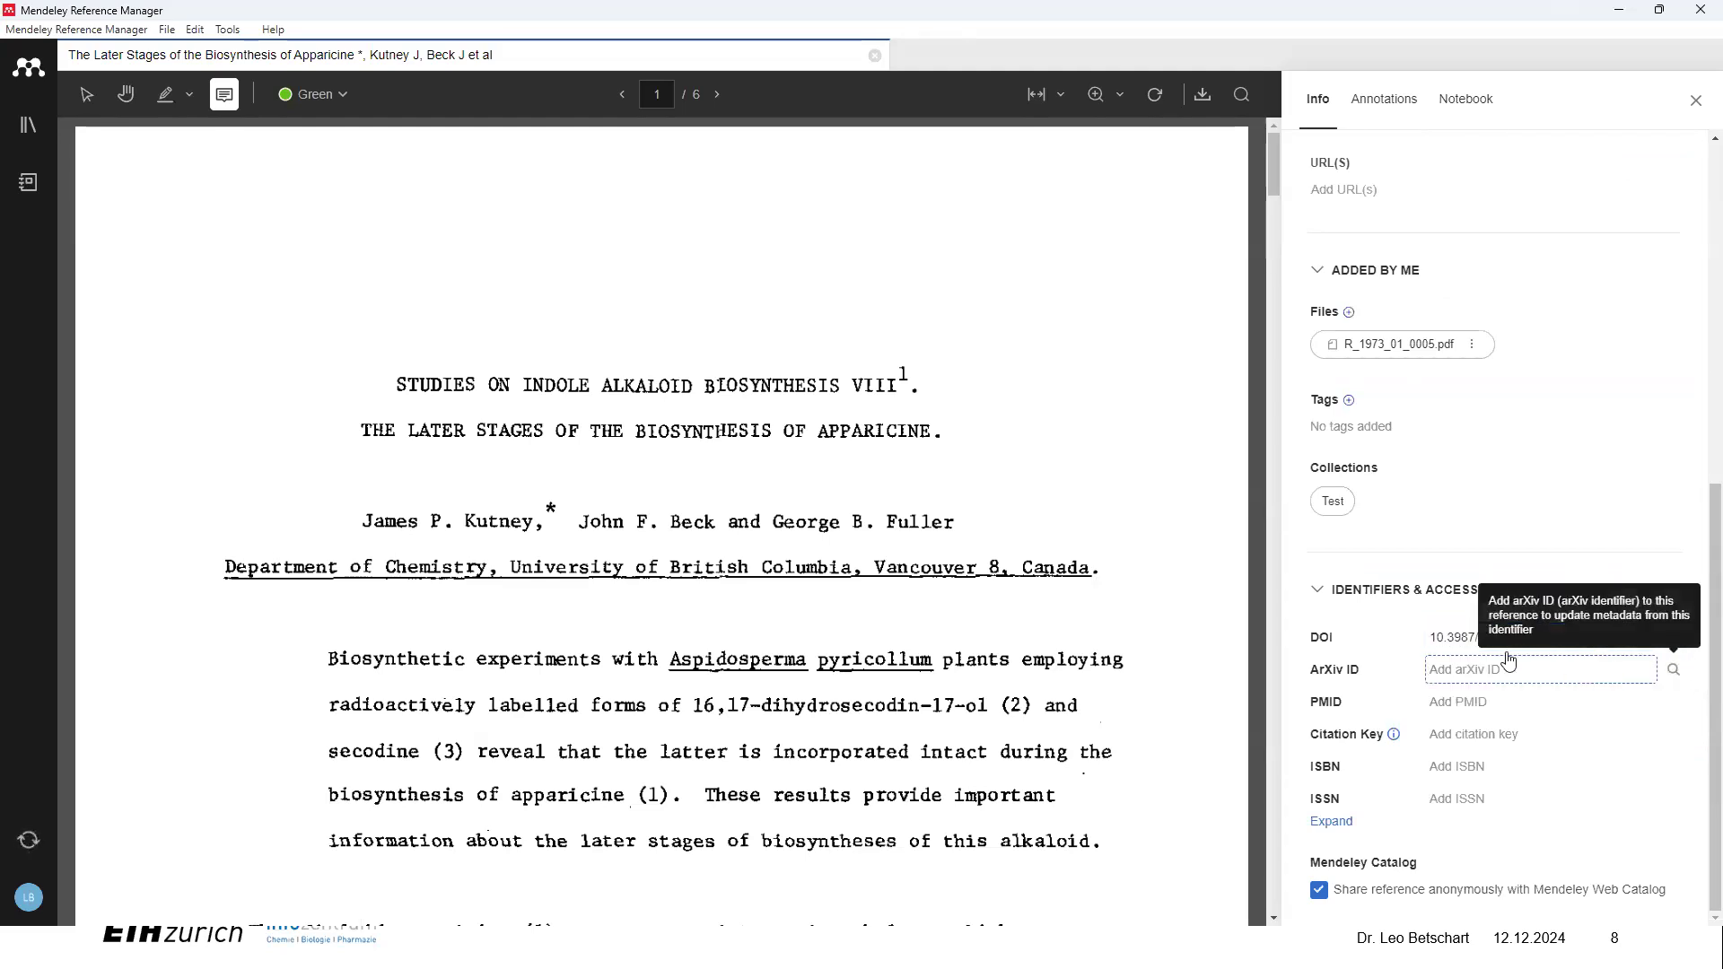
left_click(1443, 635)
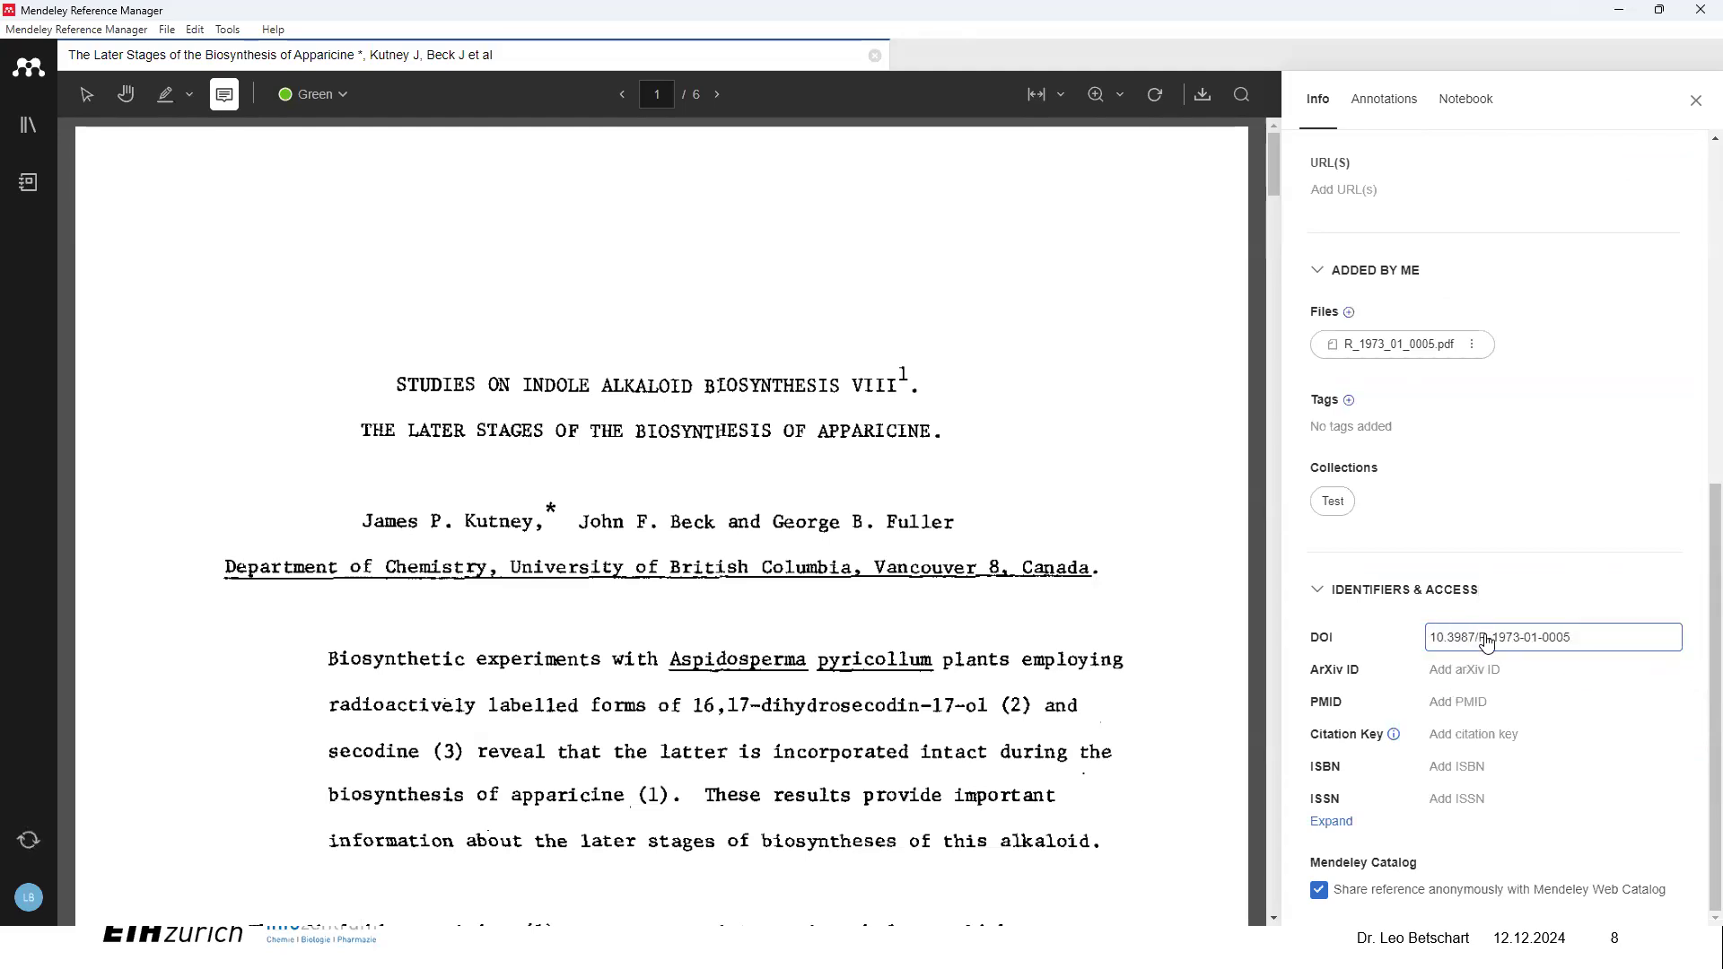
left_click(1673, 639)
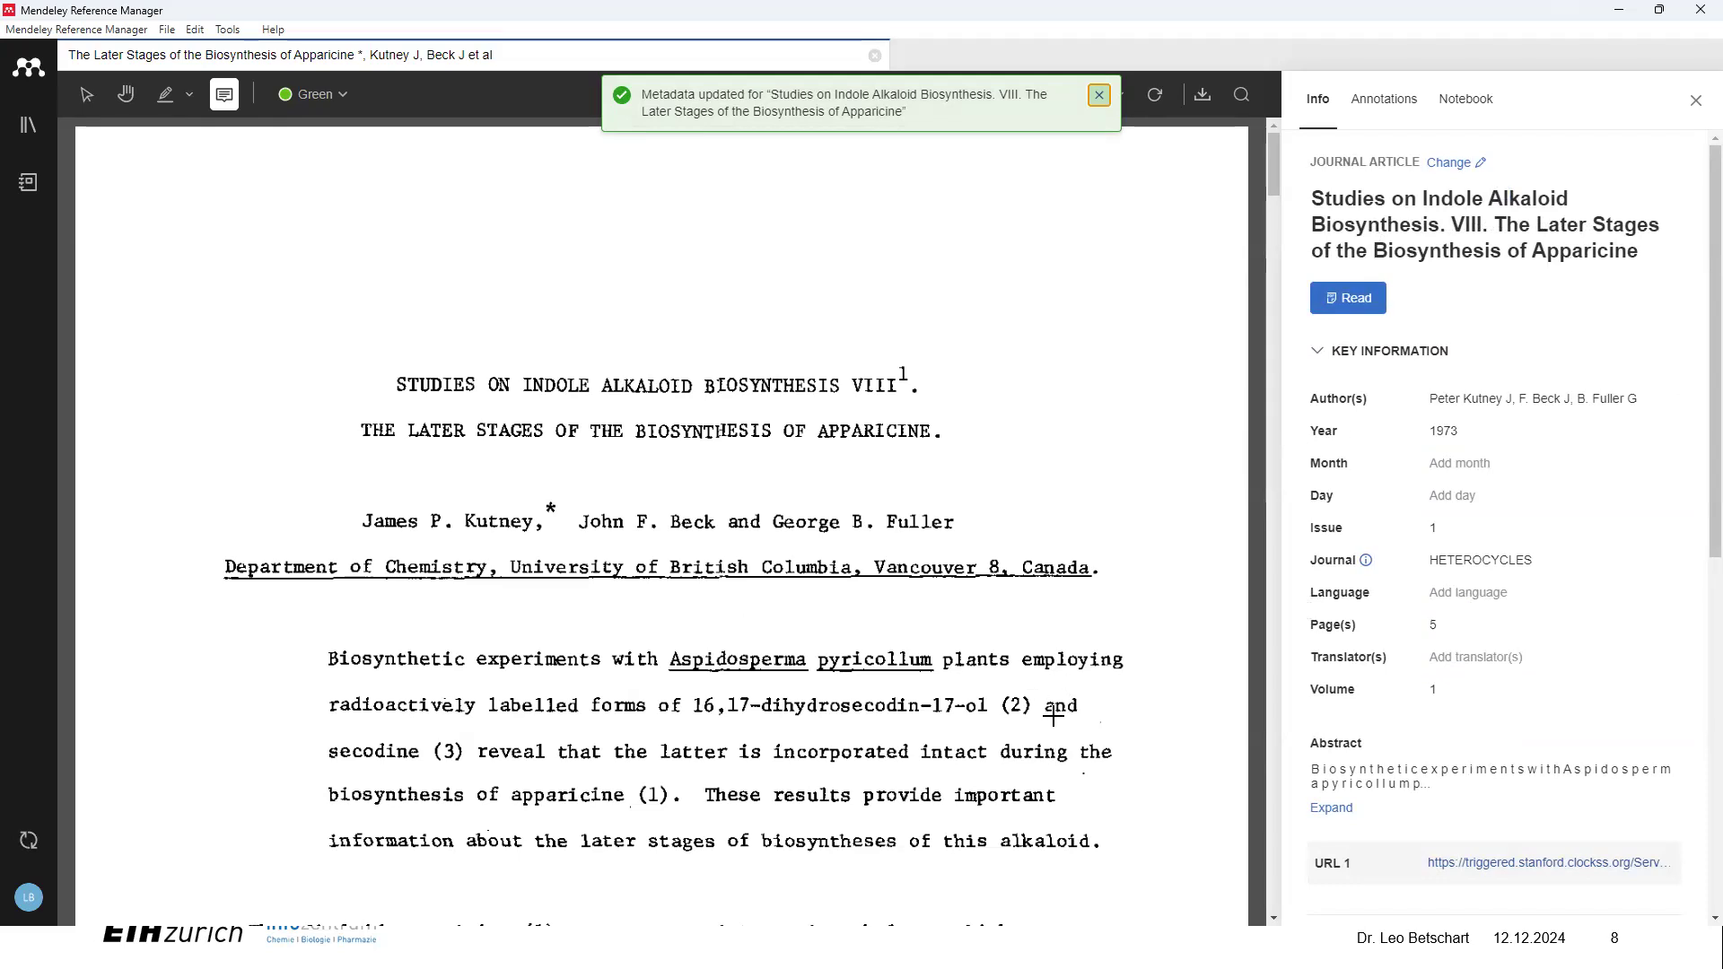
Step: Switch to Document1 in Word and place the cursor after the sentence ending "that I wrote."
key("alt+Tab")
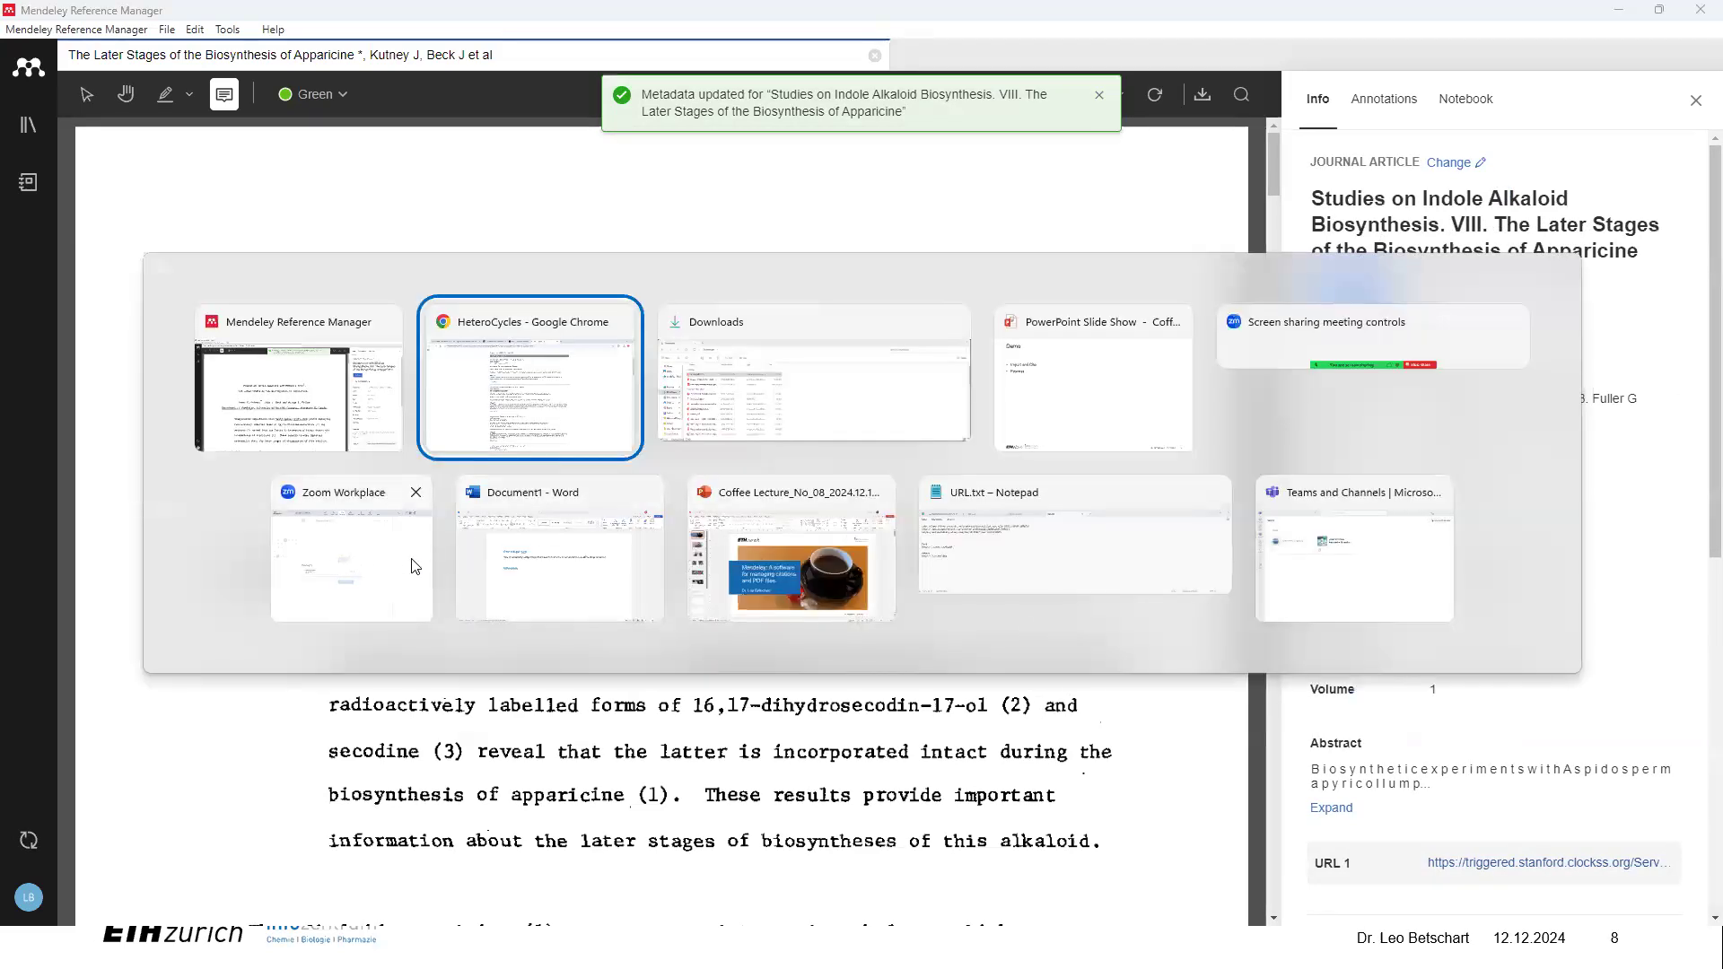
left_click(656, 573)
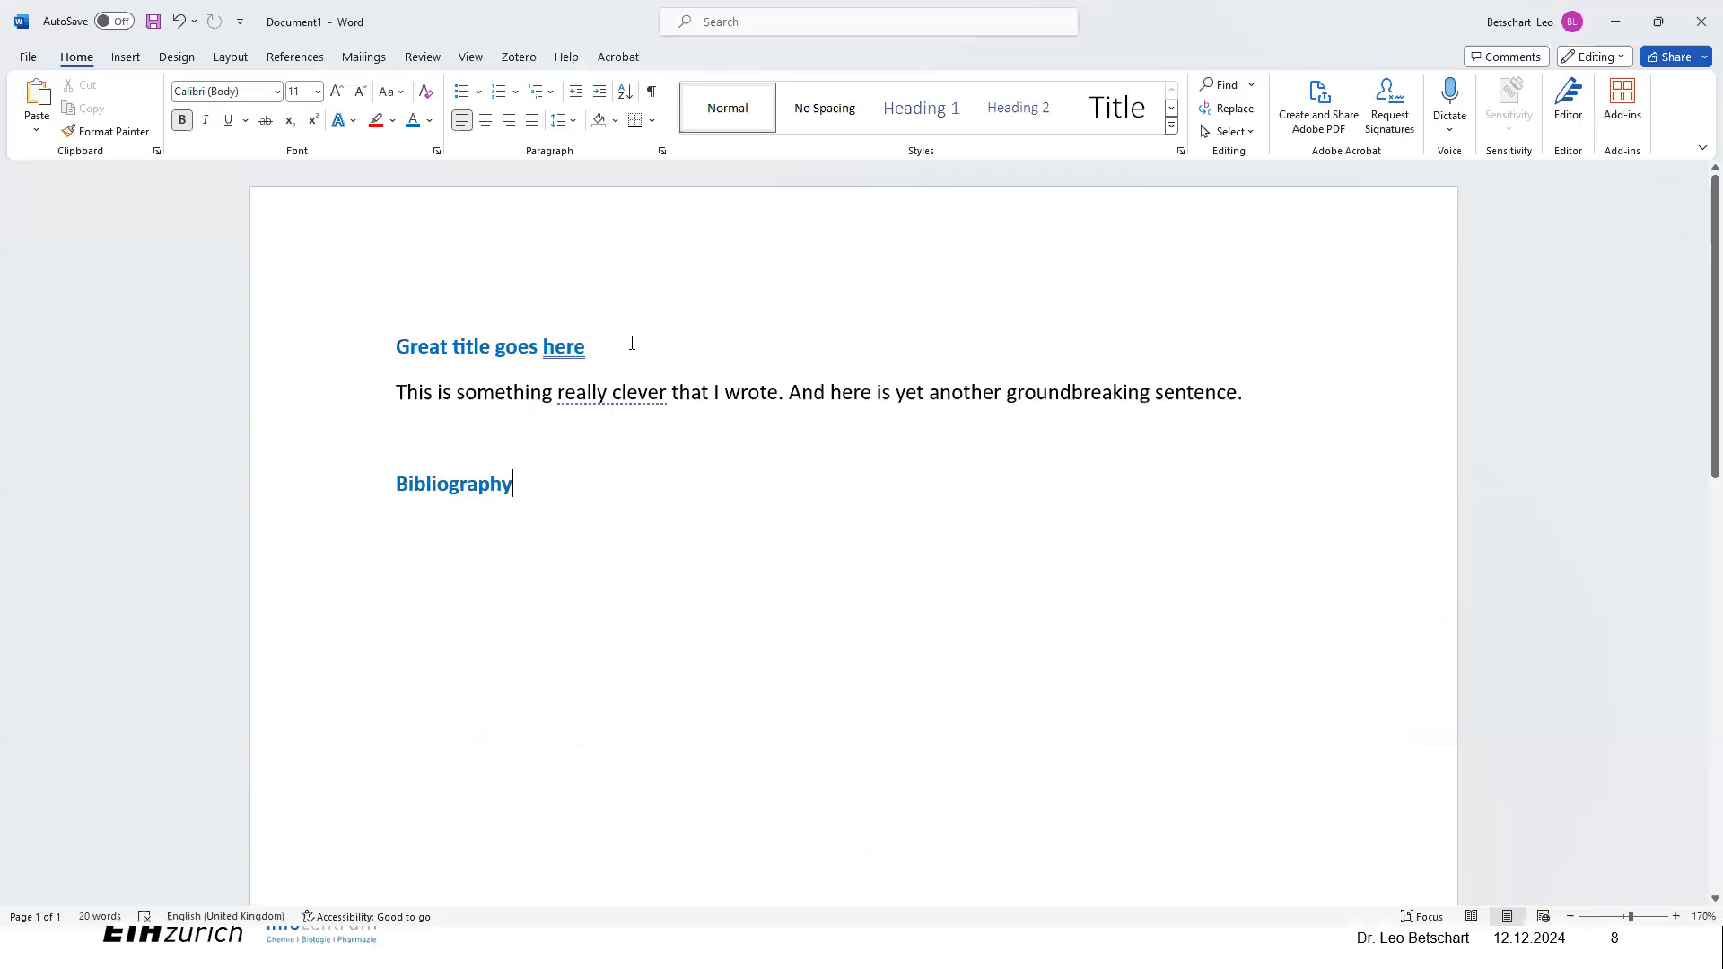
left_click_drag(588, 347, 387, 353)
left_click(596, 395)
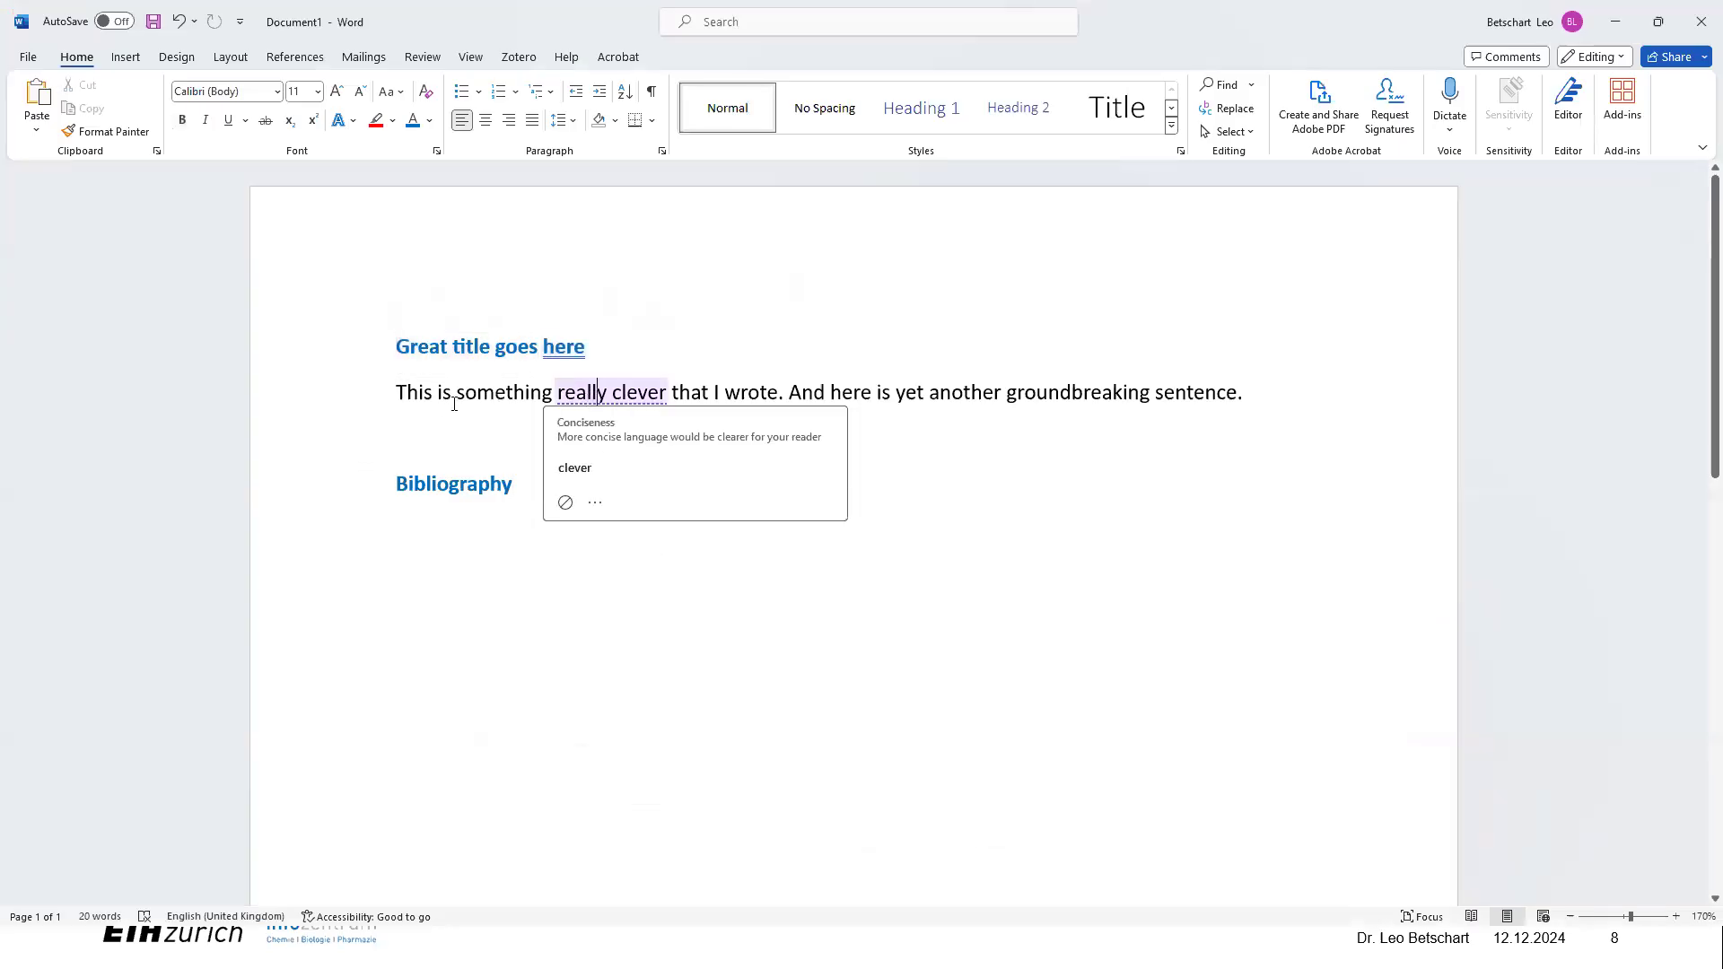
left_click(787, 394)
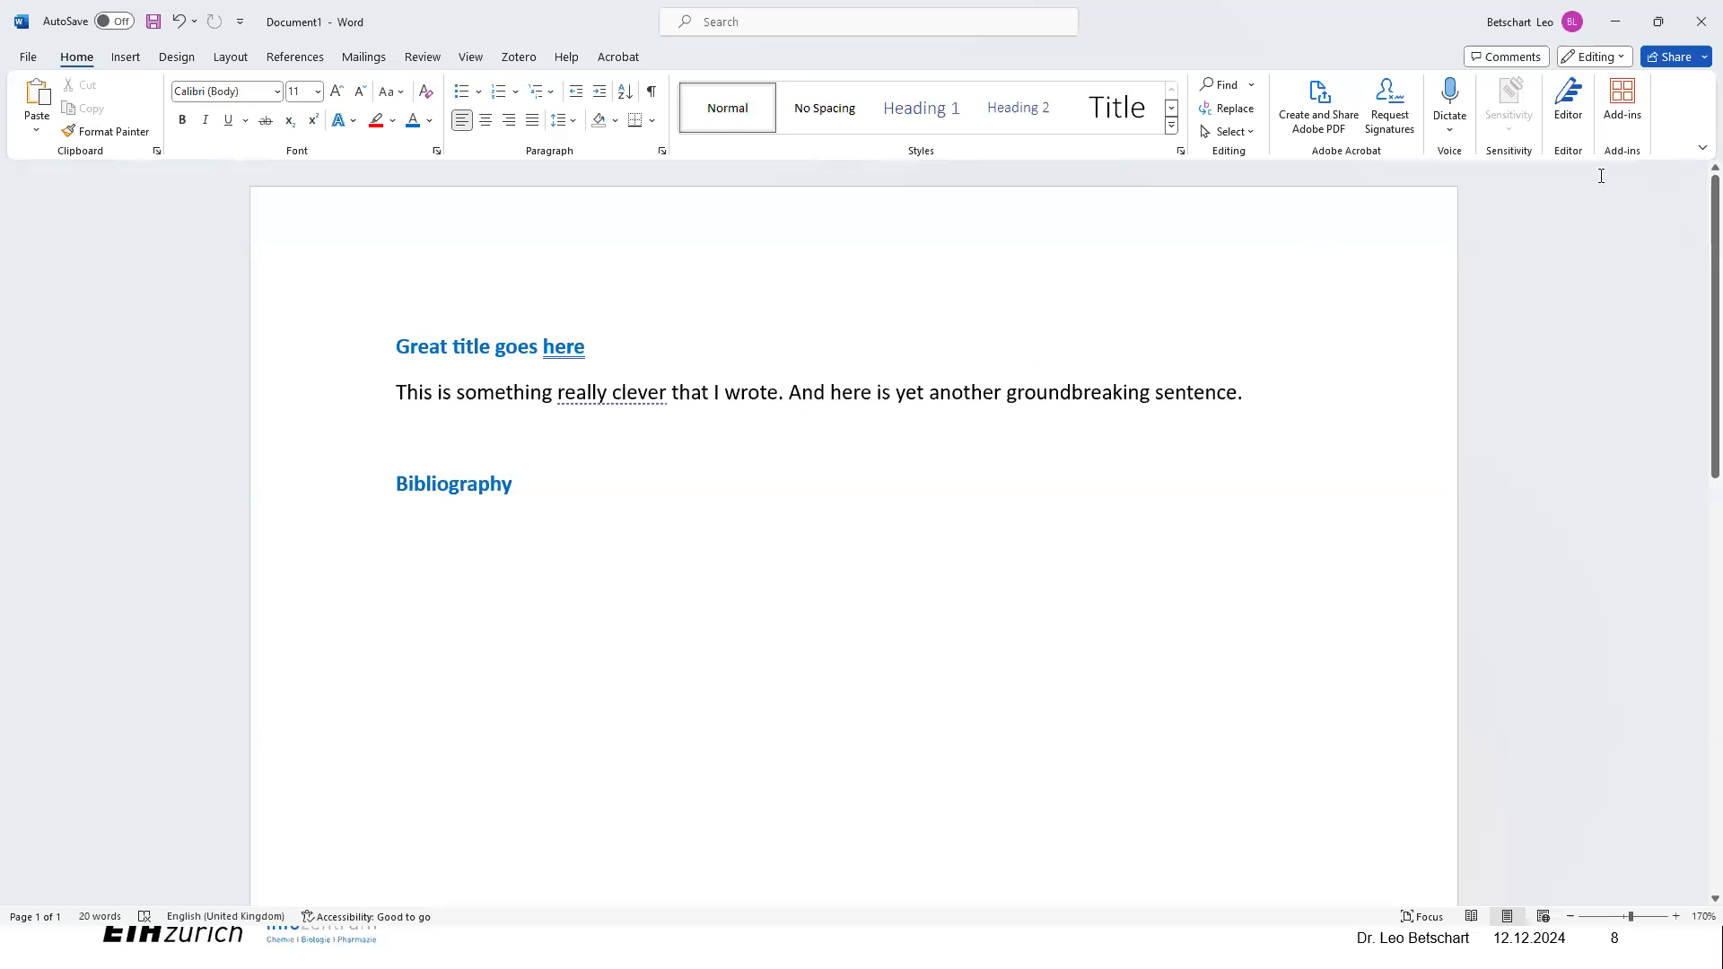
Step: Open Mendeley Cite, dismiss its notices and insert a citation of "Studies on Indole Alkaloid Biosynthesis. VIII" at the end of the first sentence
left_click(296, 59)
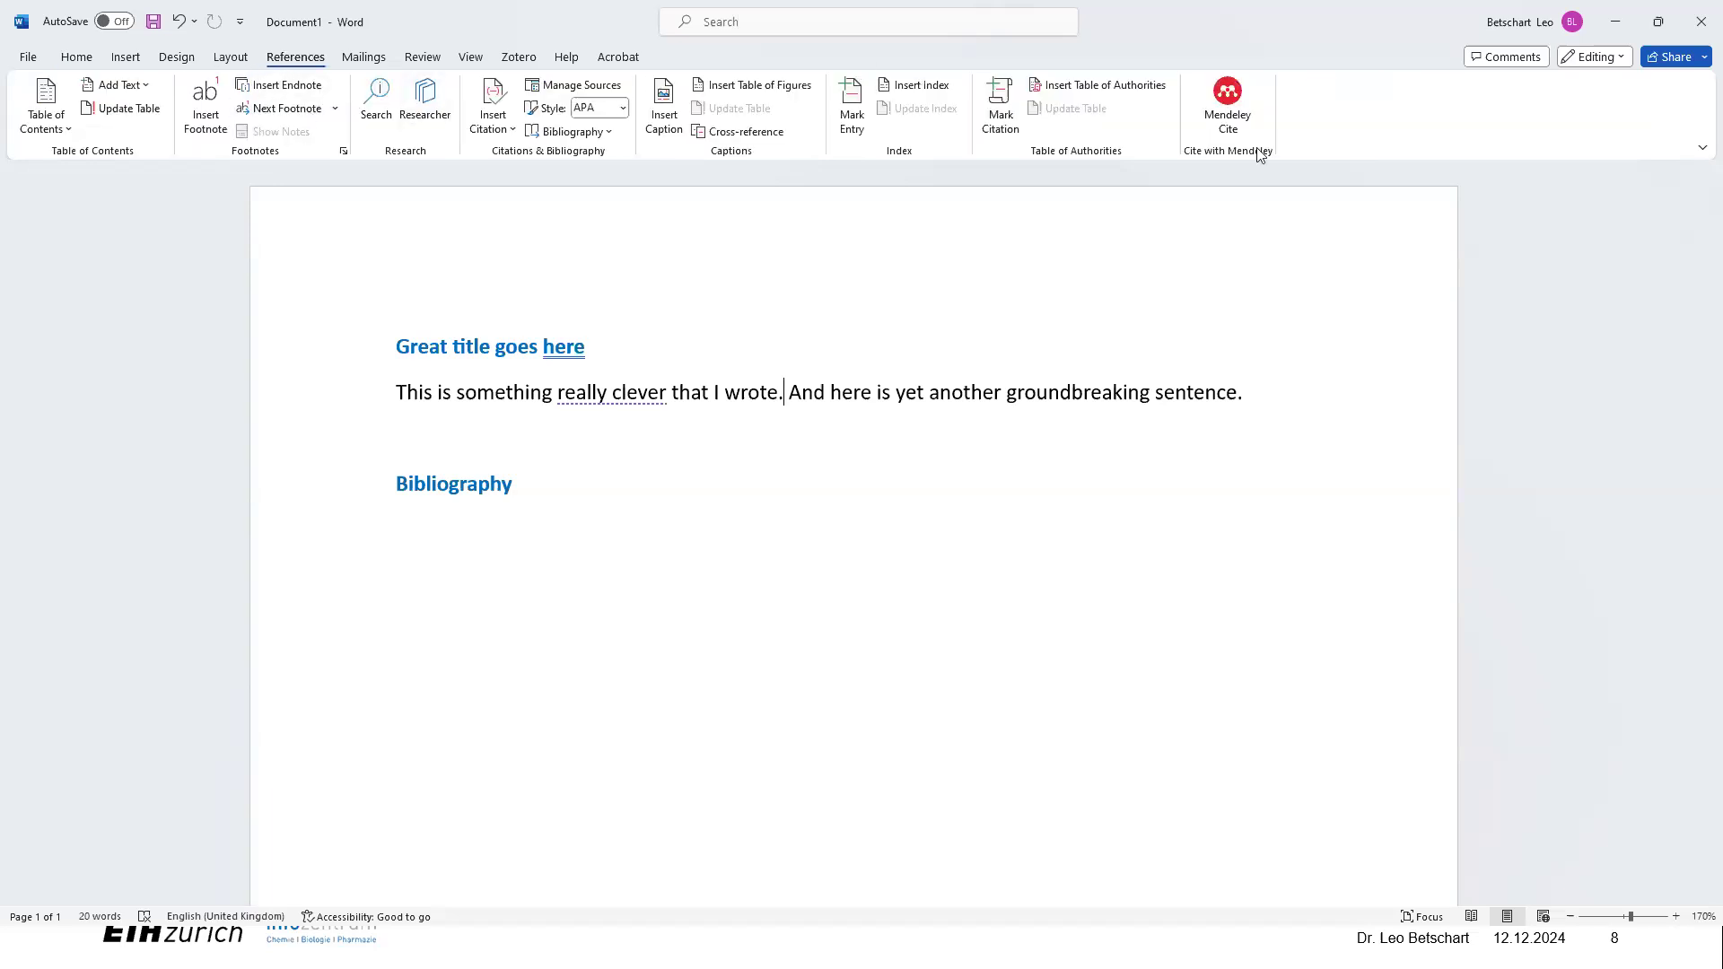
left_click(1226, 112)
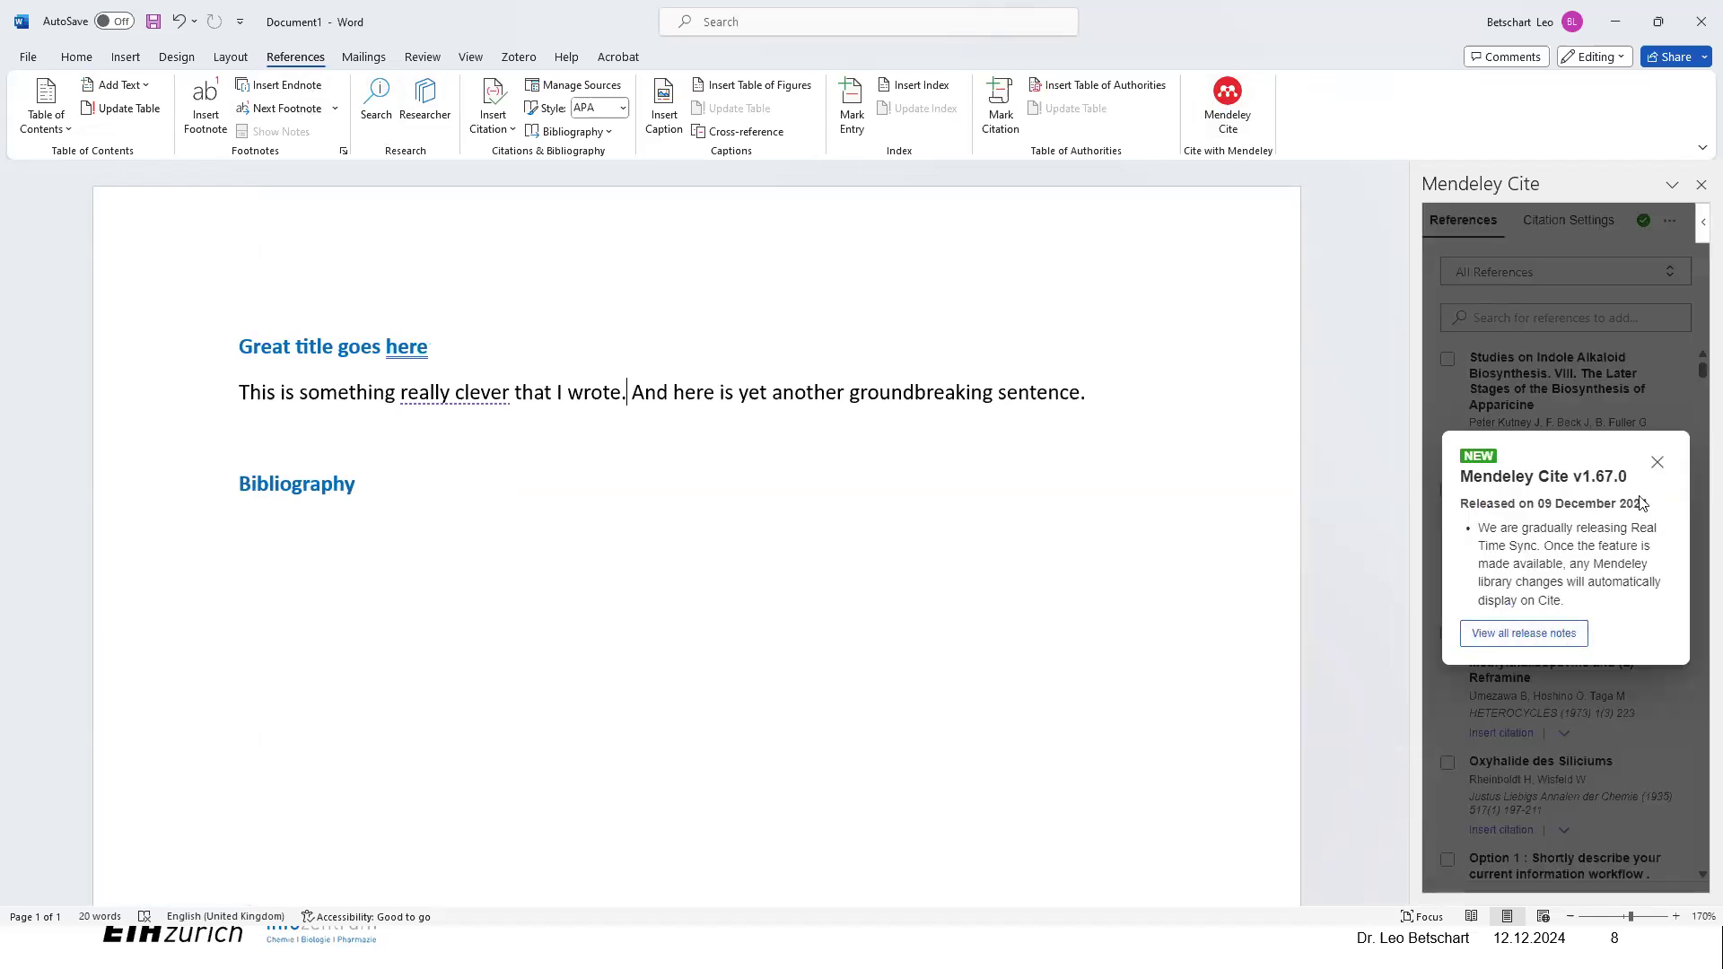
left_click(1658, 465)
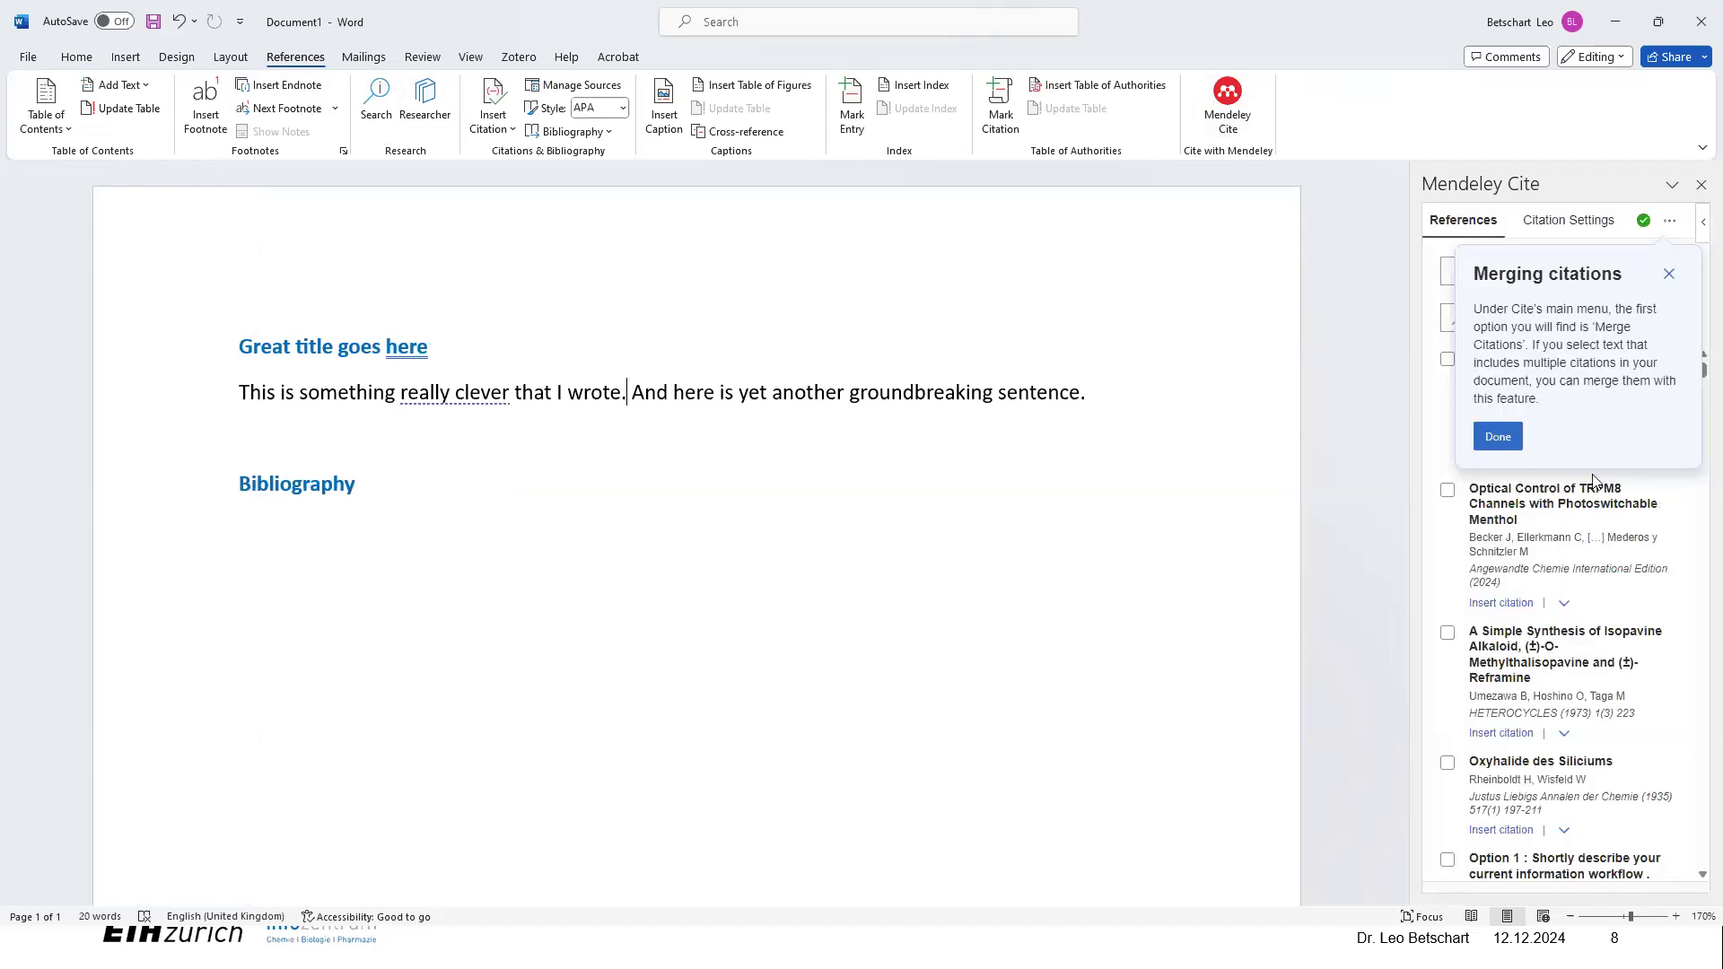
left_click(1667, 279)
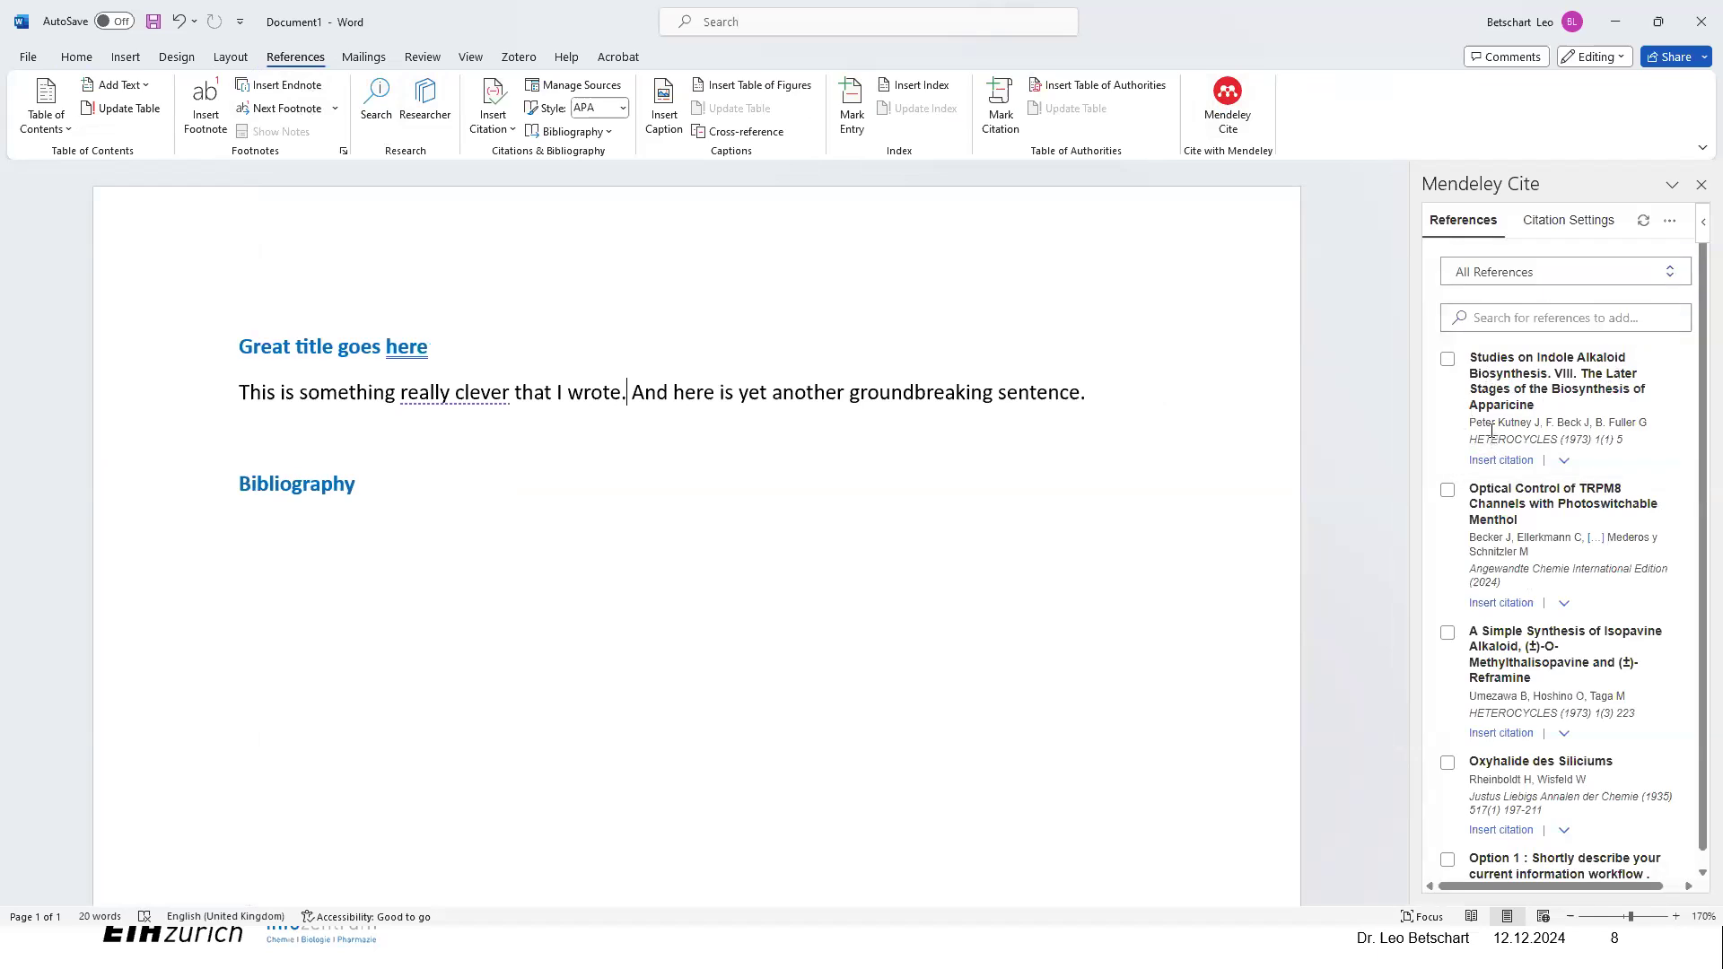
left_click(1489, 462)
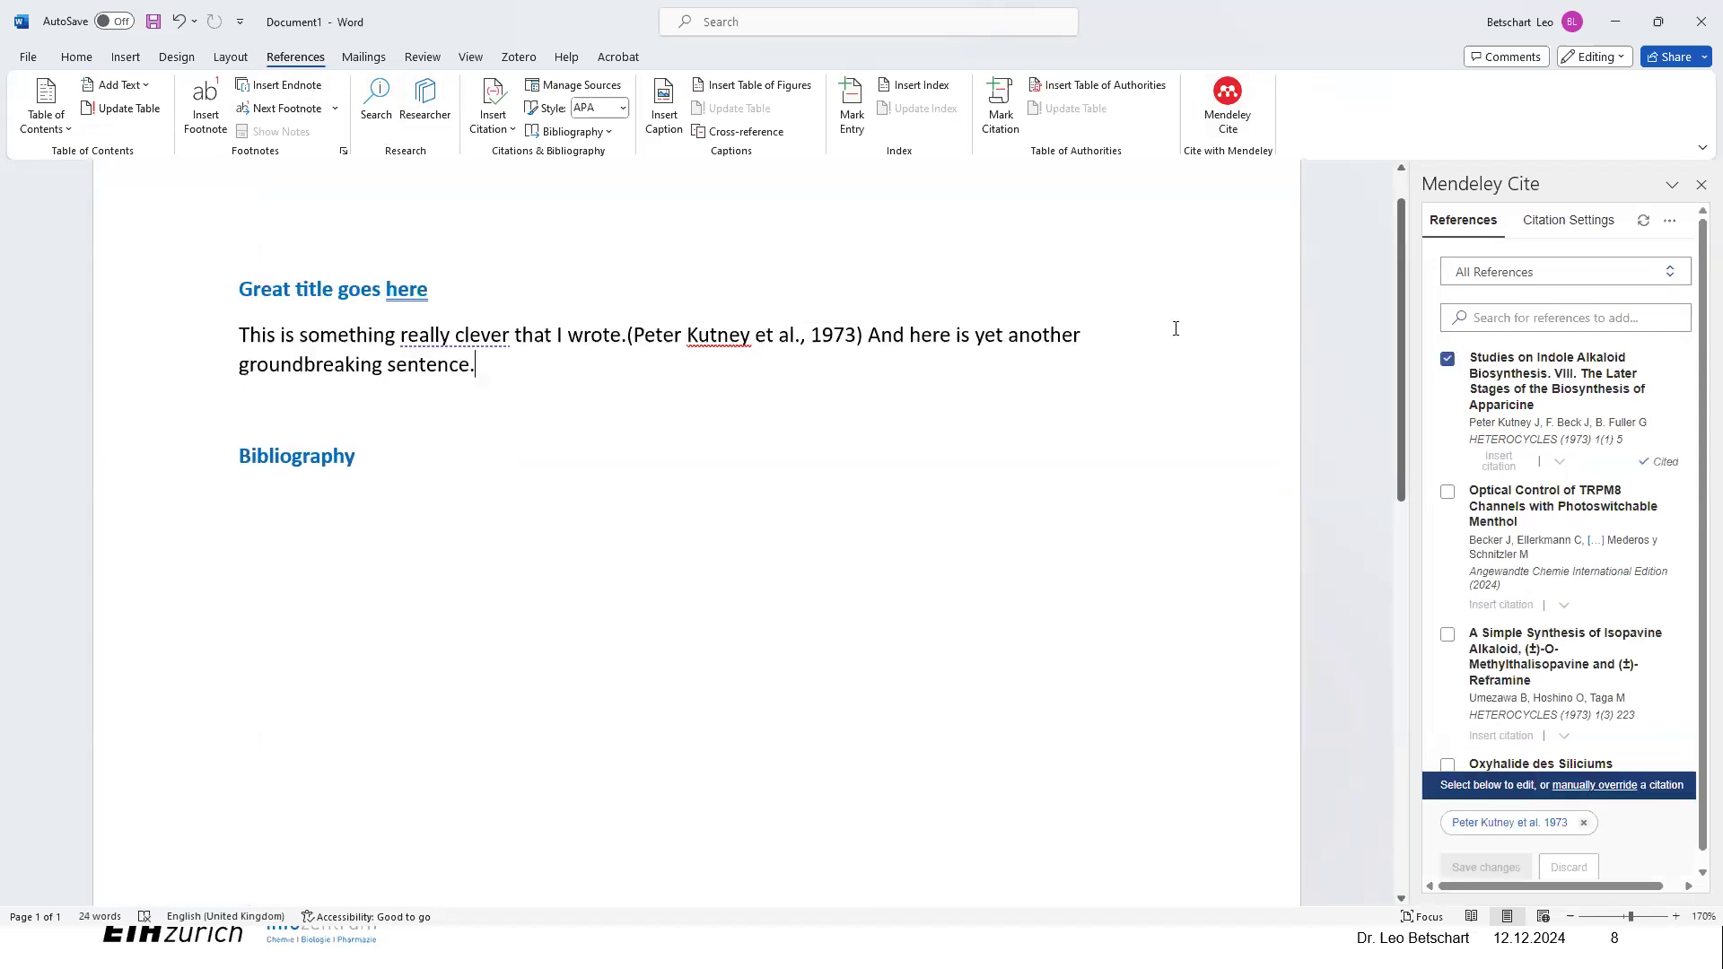
Step: Search all references by author surname and cite the 2010 Organic Letters article on oxidative cleavage of olefinic bonds after the second sentence
left_click(1511, 274)
left_click(1513, 281)
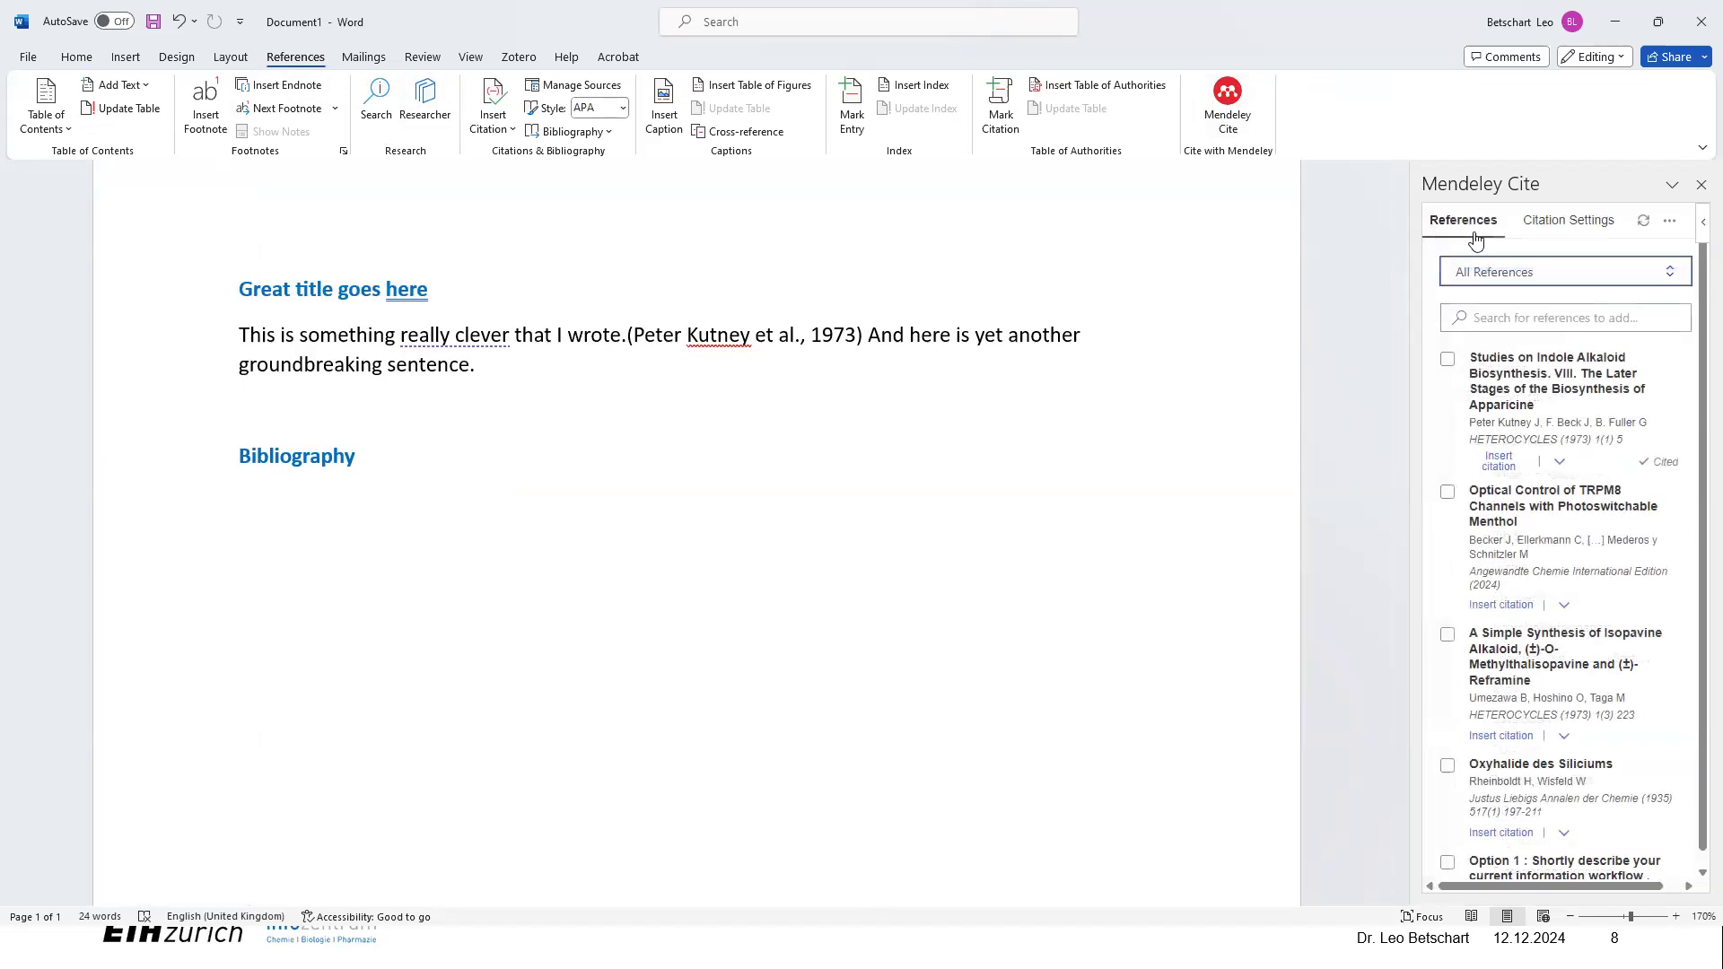
type("nicolaou")
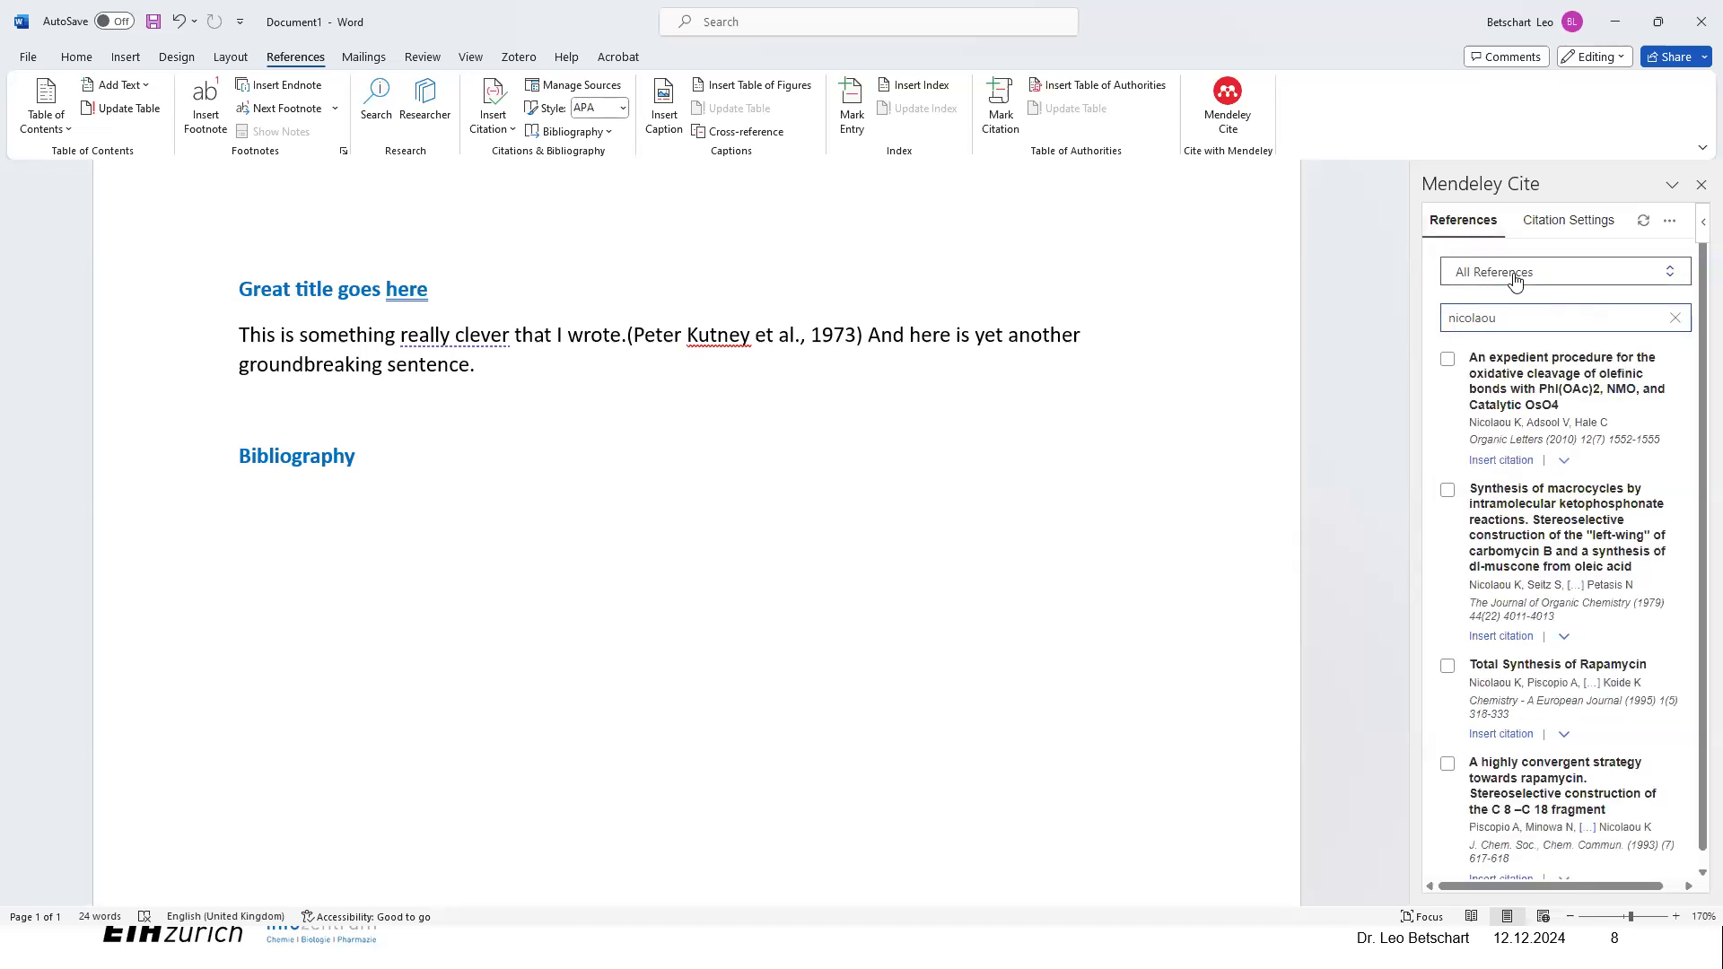
left_click(1482, 465)
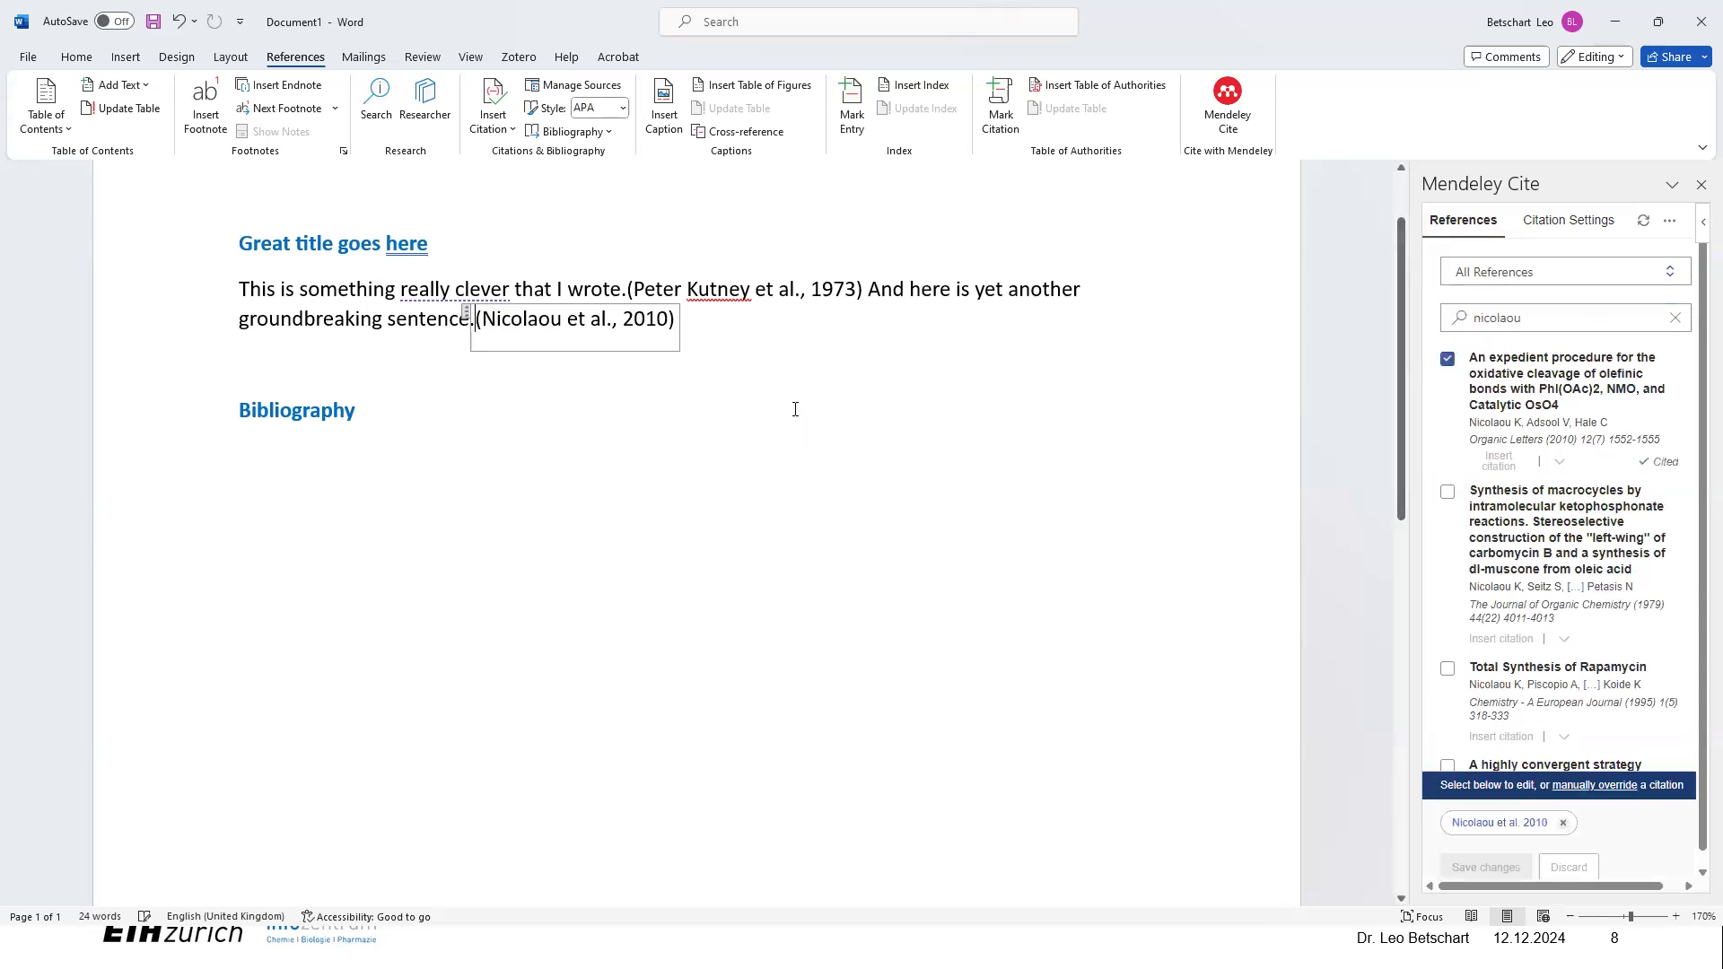
Step: Insert the Mendeley bibliography on the empty line below the "Bibliography" heading
left_click(468, 443)
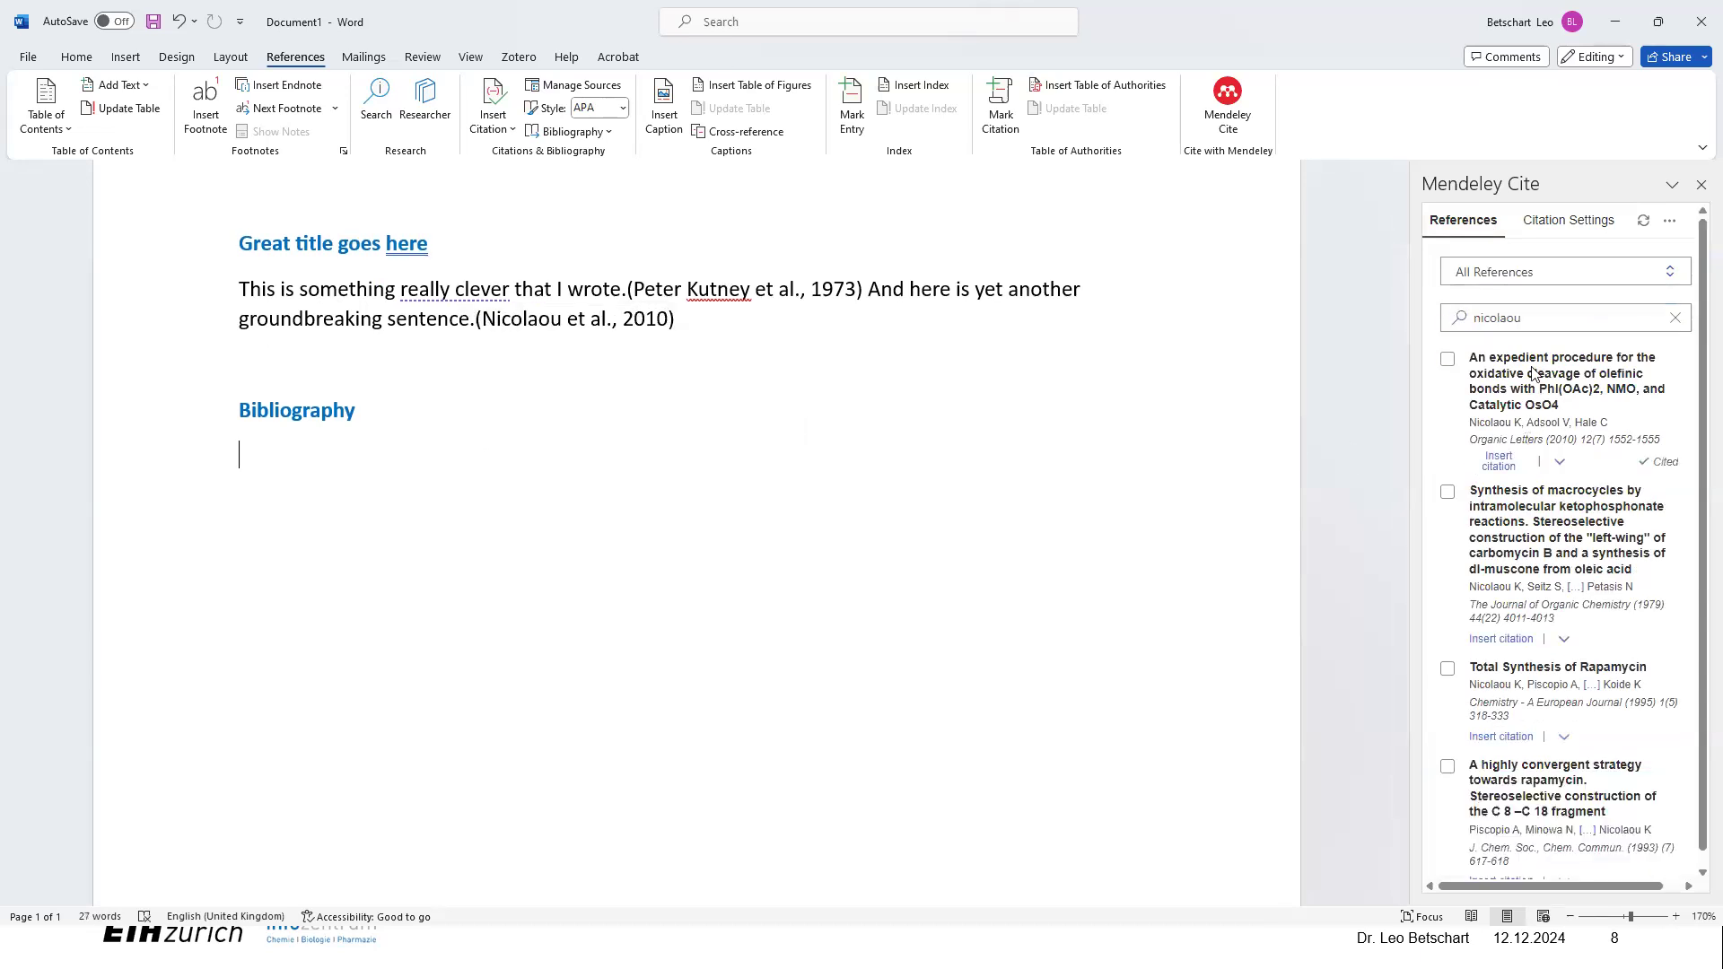
left_click(1669, 220)
left_click(1620, 383)
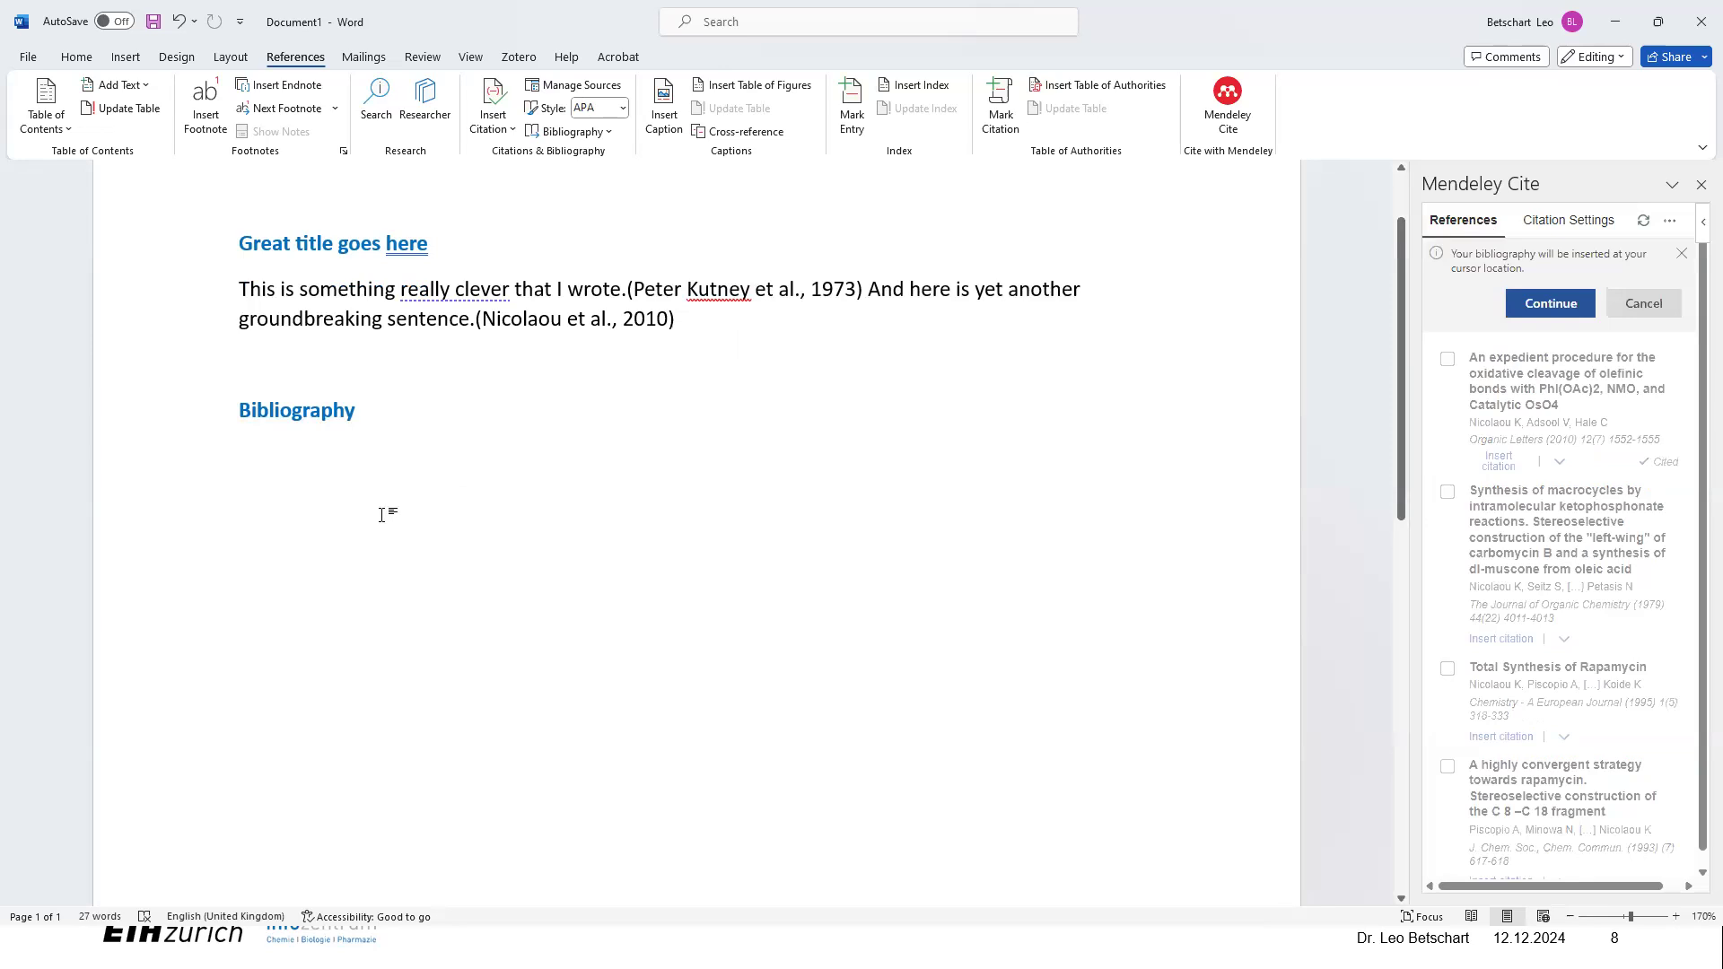
left_click(1550, 305)
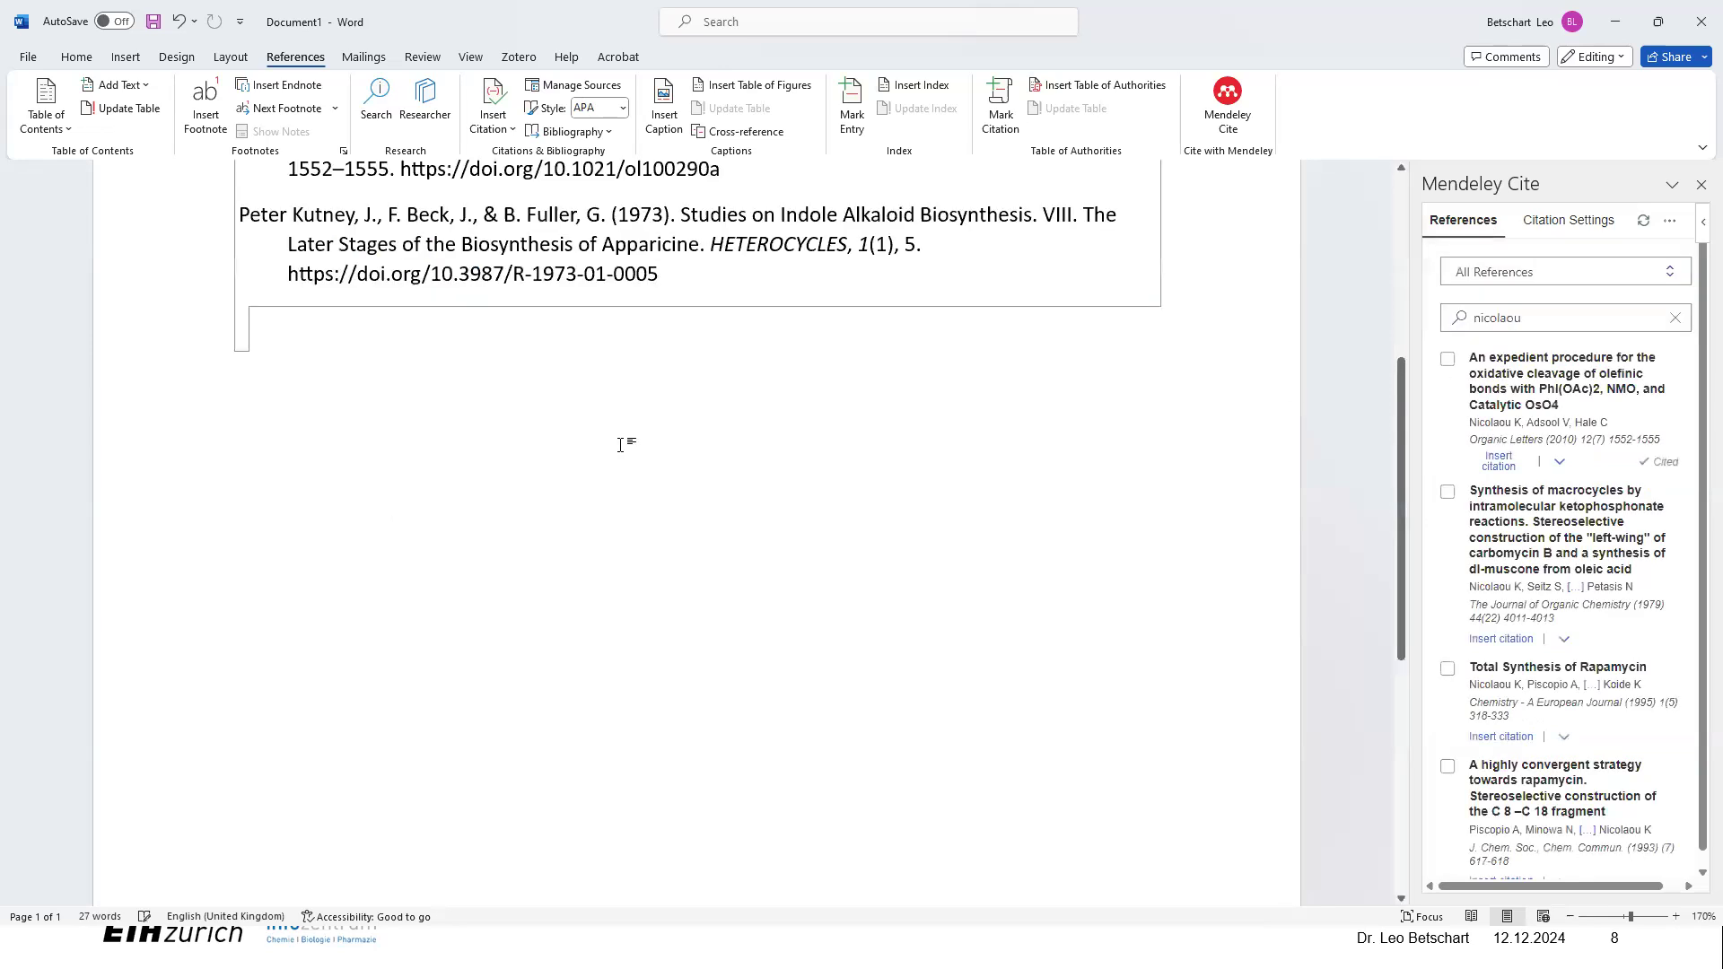
scroll(590, 628, "up", 4)
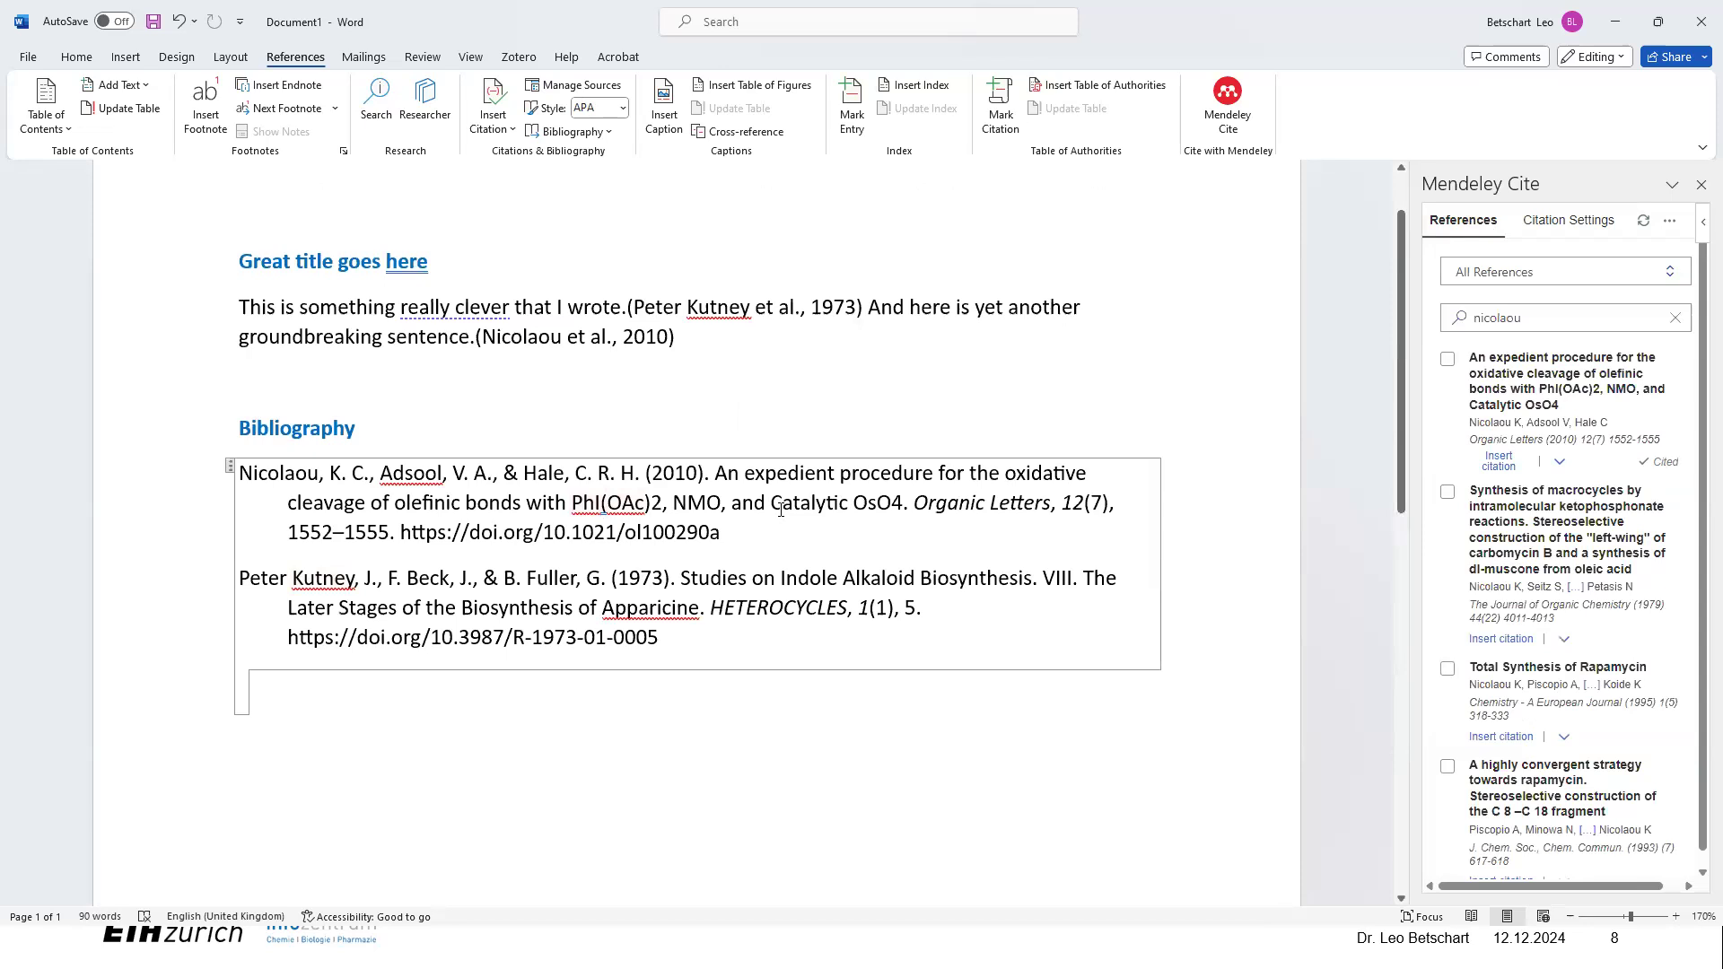
left_click(542, 396)
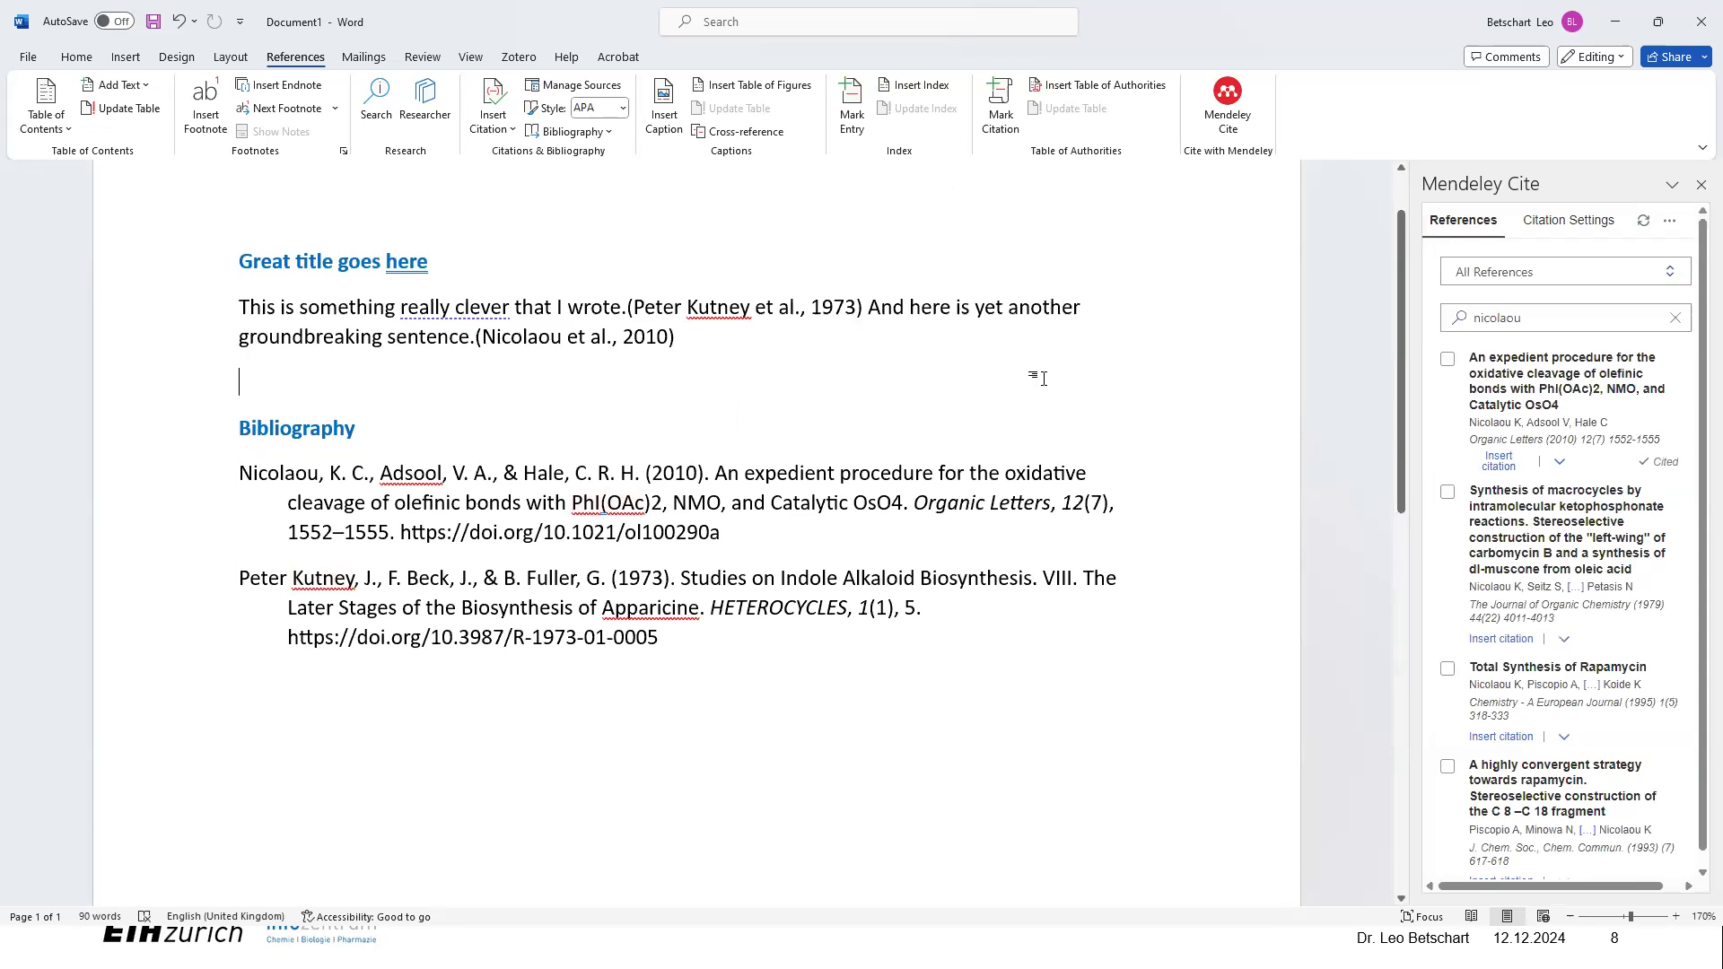
Step: Change the document's citation style to Angewandte Chemie International Edition
left_click(1557, 222)
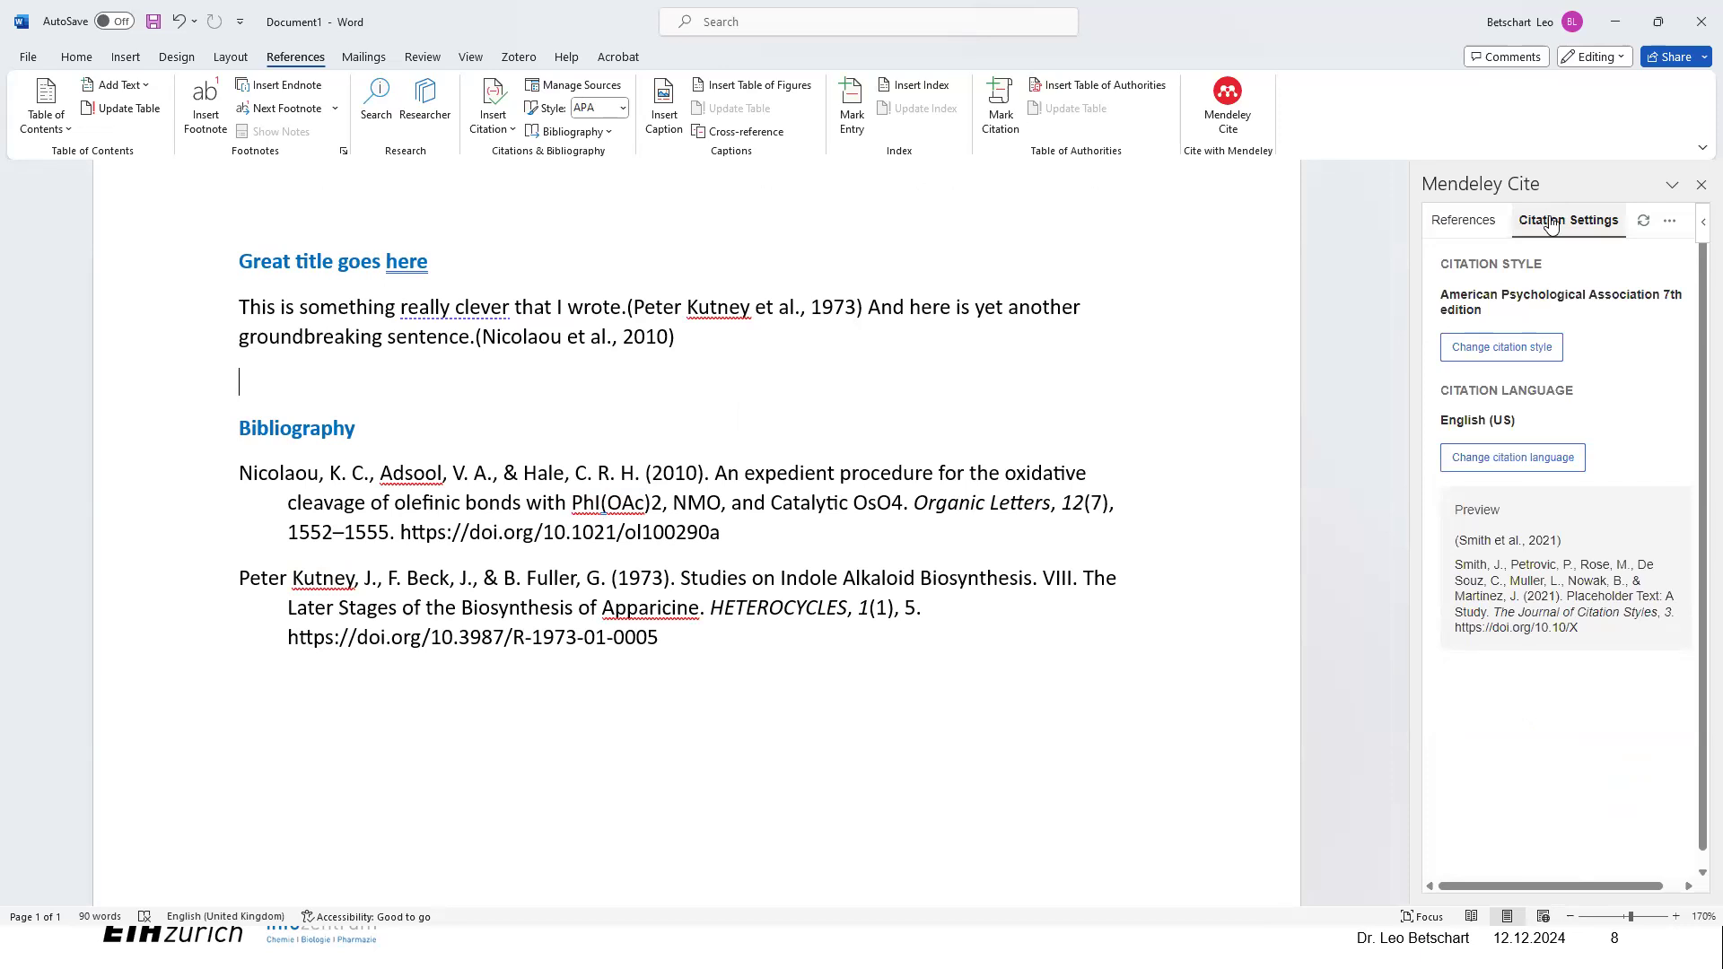
left_click(1515, 346)
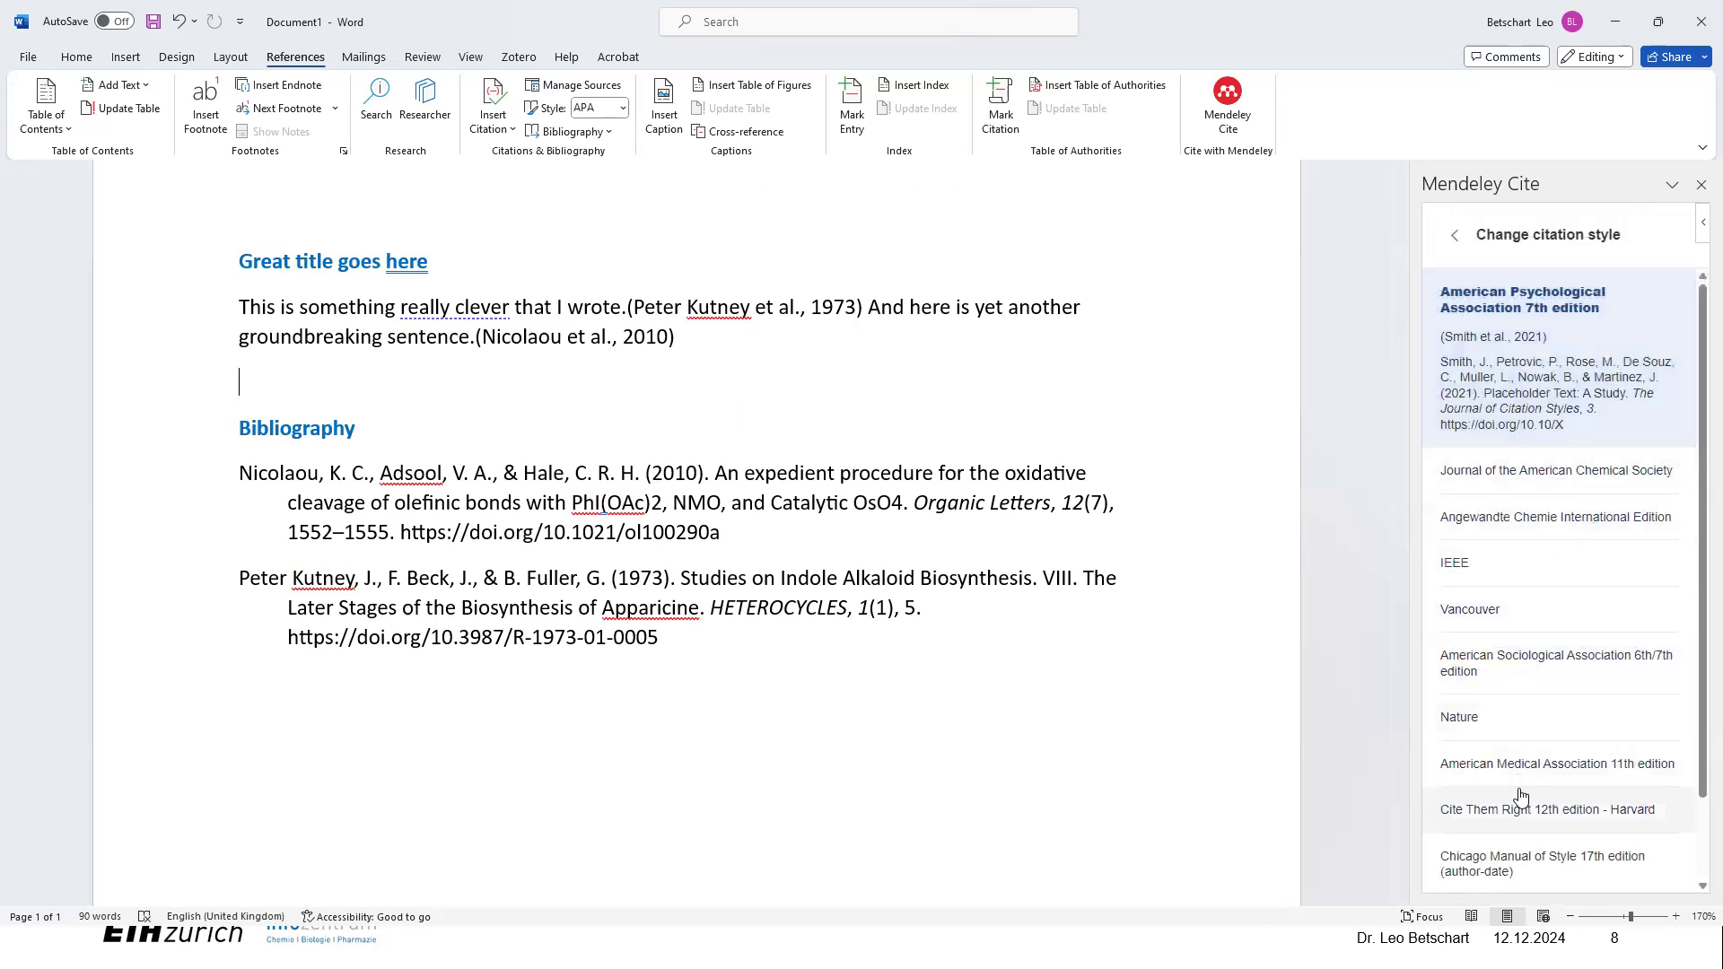
scroll(1520, 797, "down", 1)
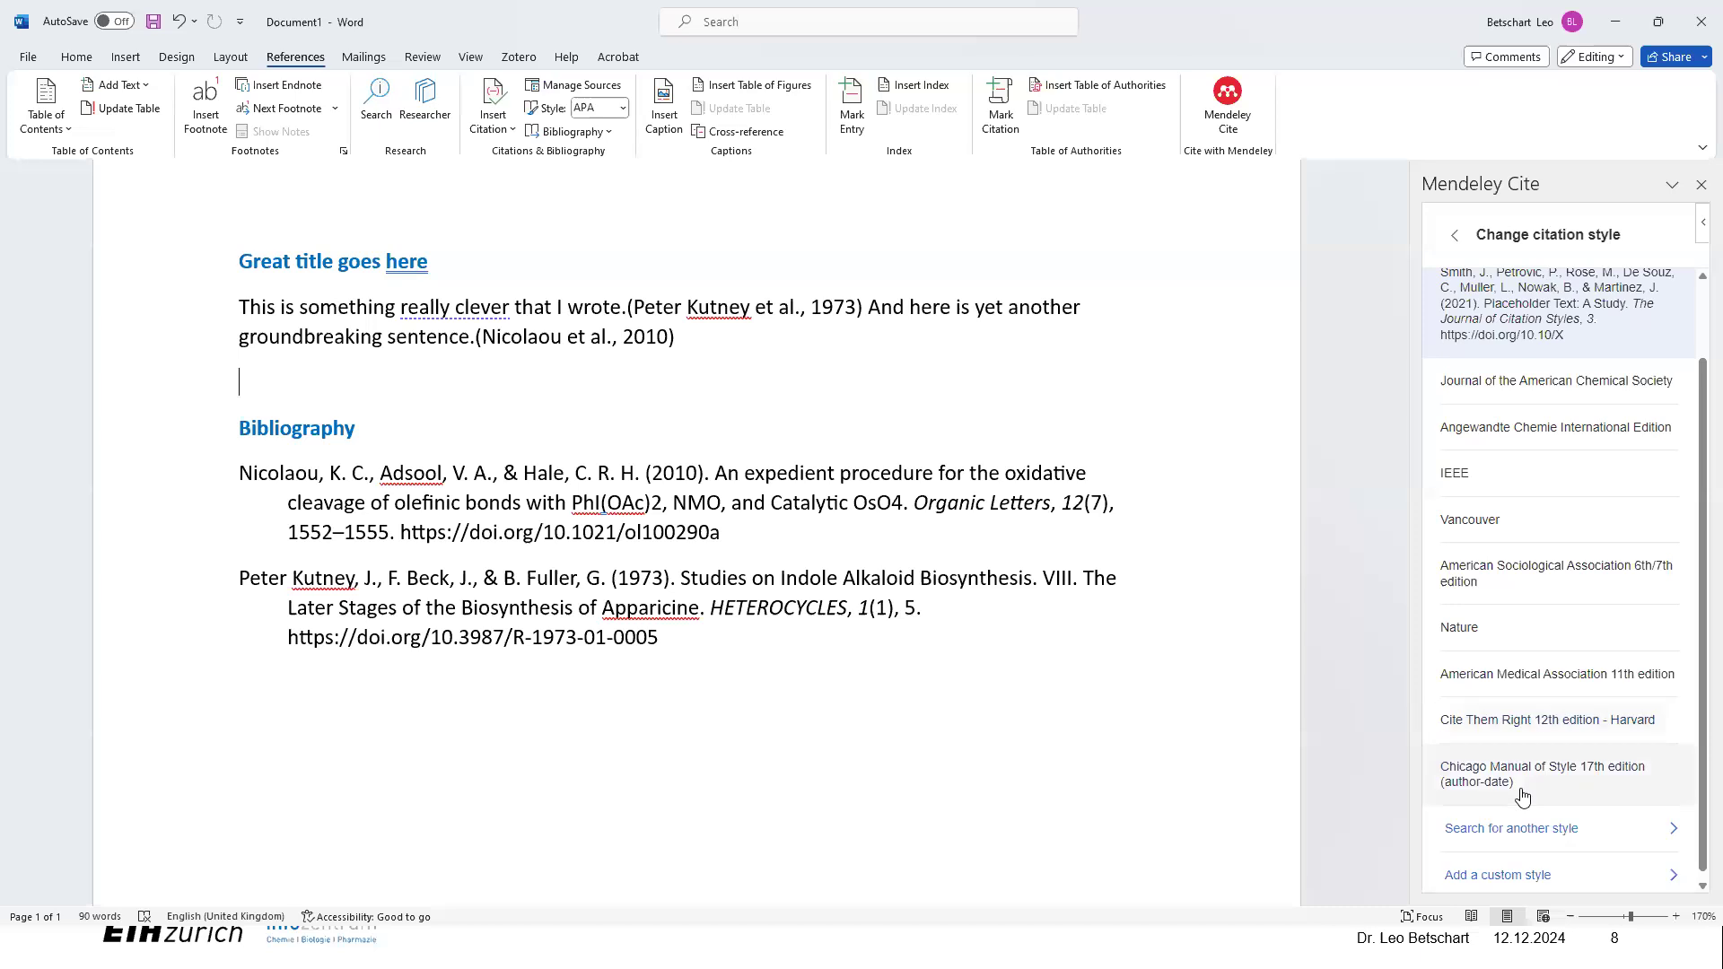
left_click(1546, 435)
left_click(1504, 864)
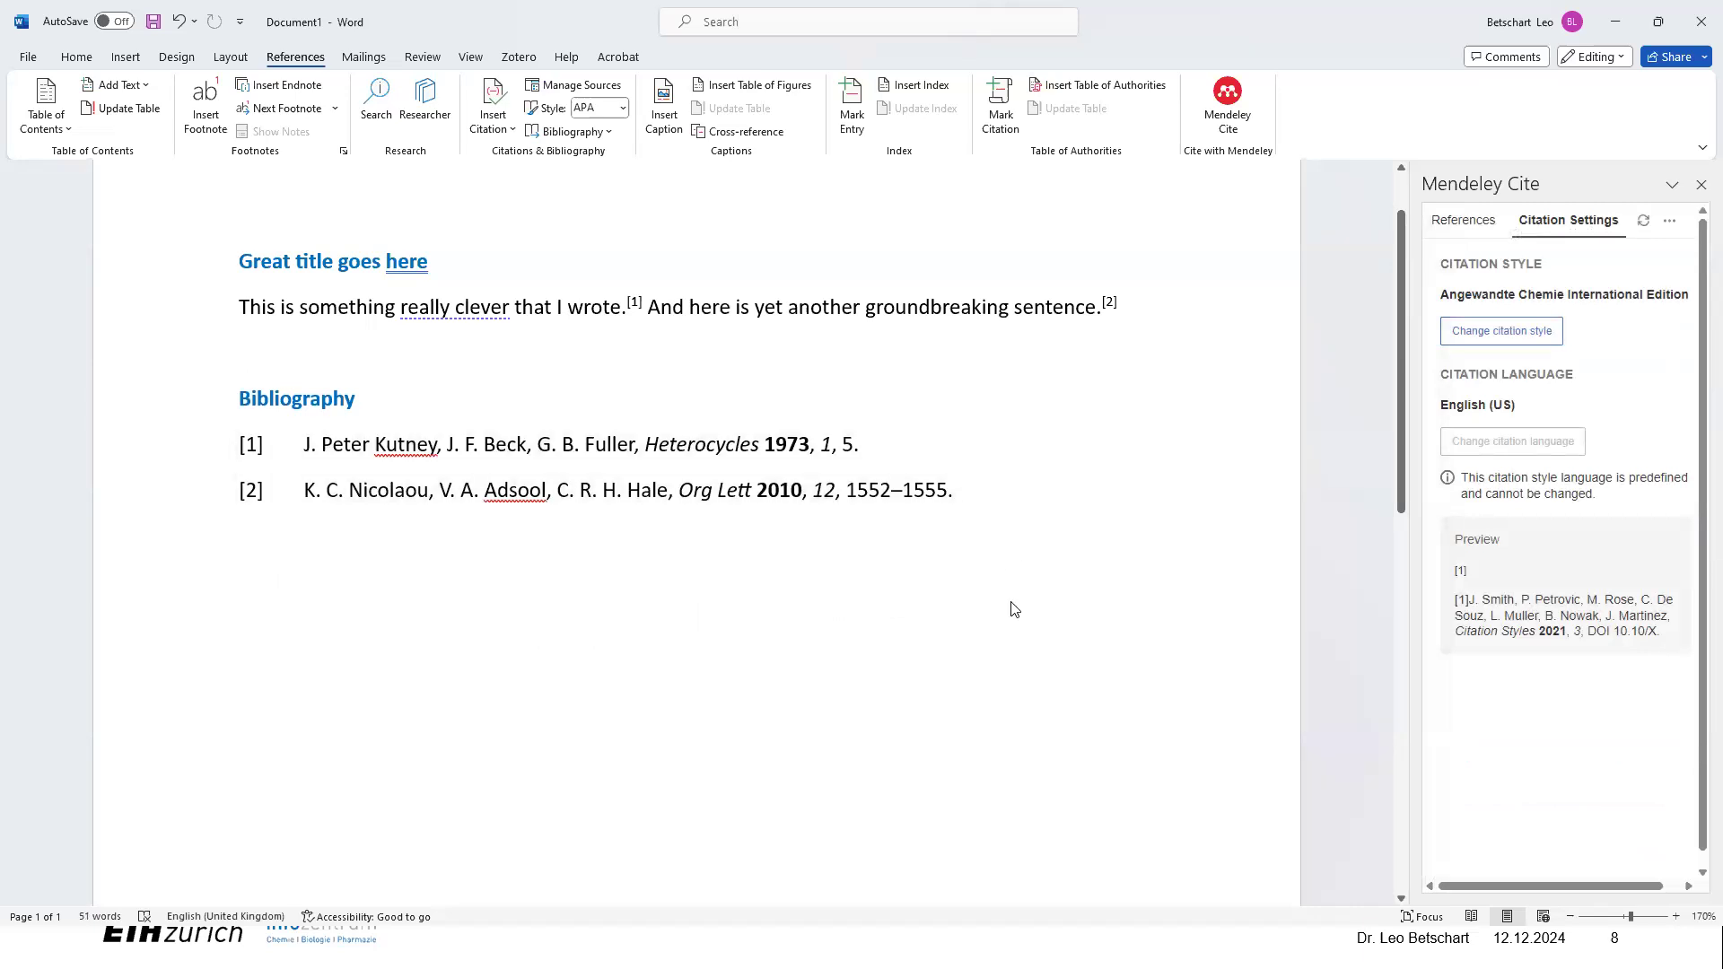
Step: Switch to the running PowerPoint slide show and advance to the "Compound citations: No…" slide
key("alt+Tab")
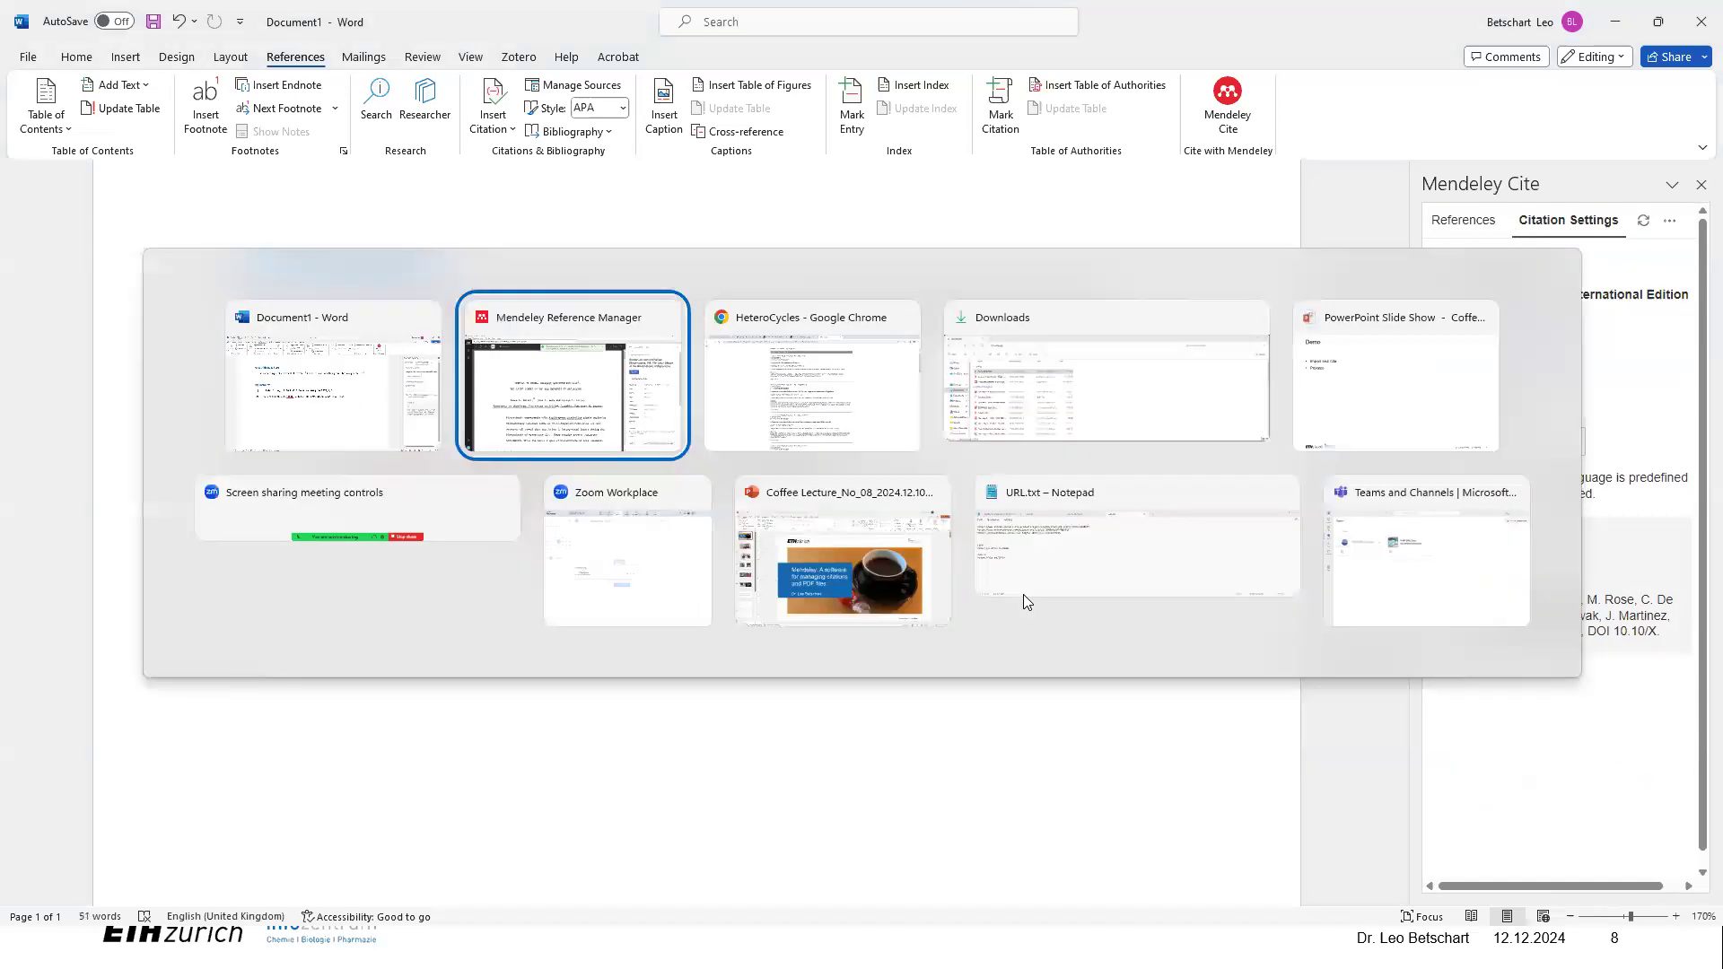
left_click(850, 559)
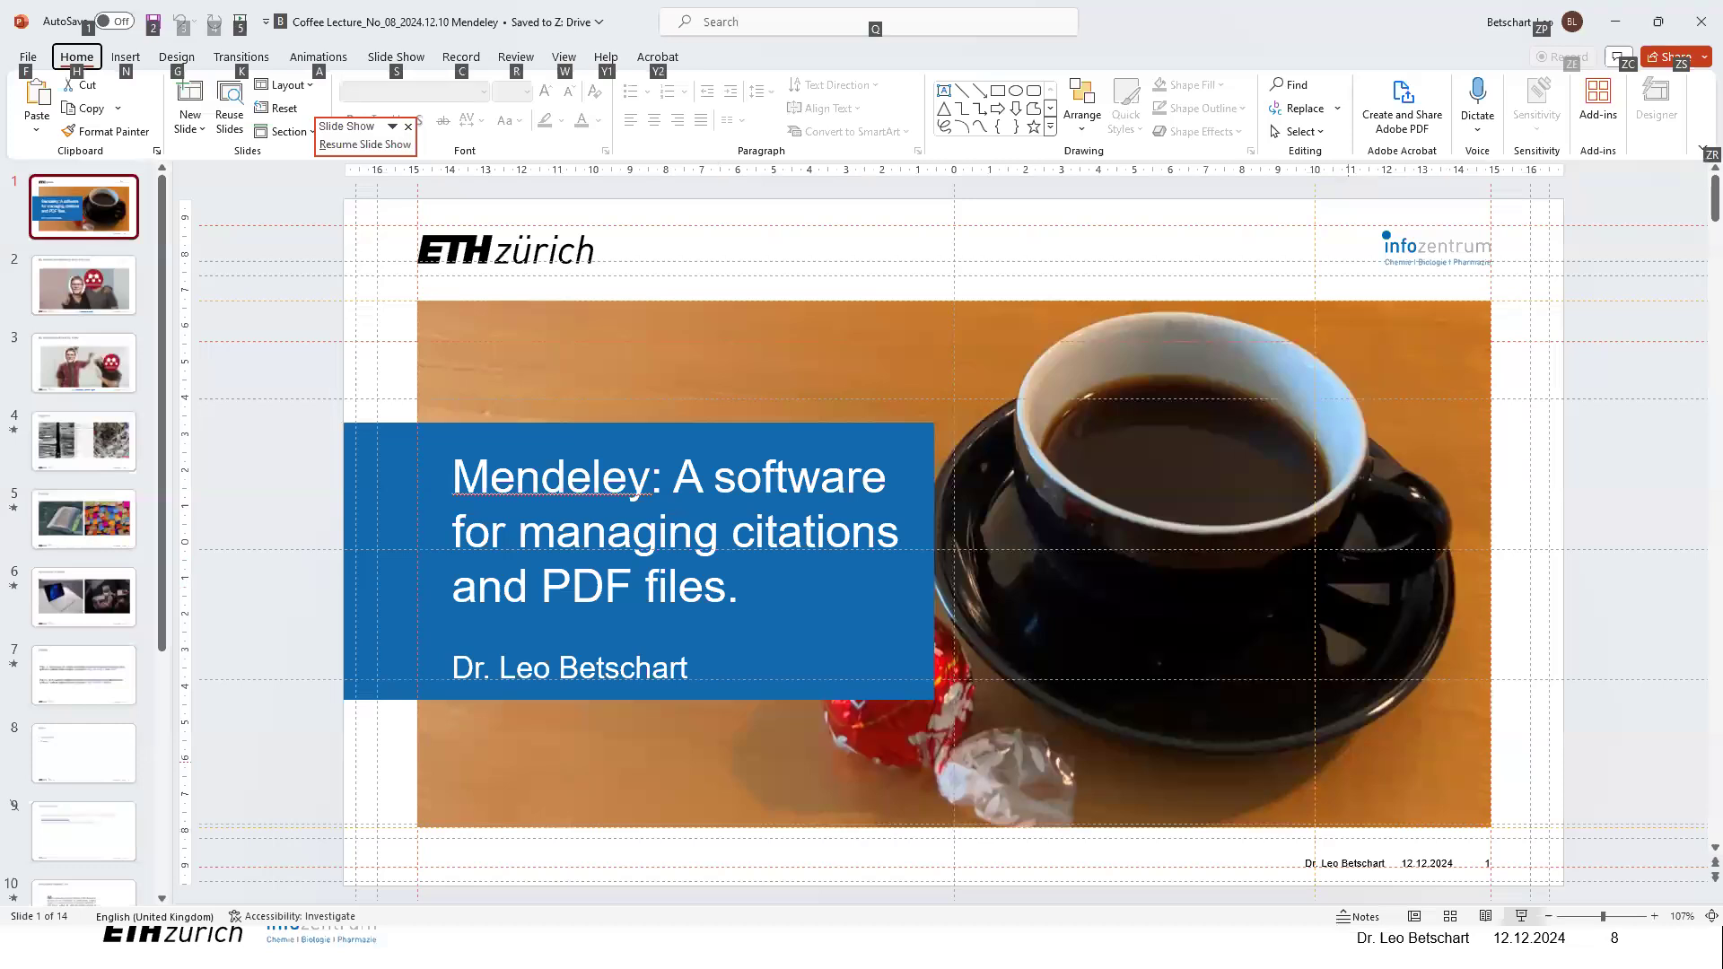
key("alt+Tab")
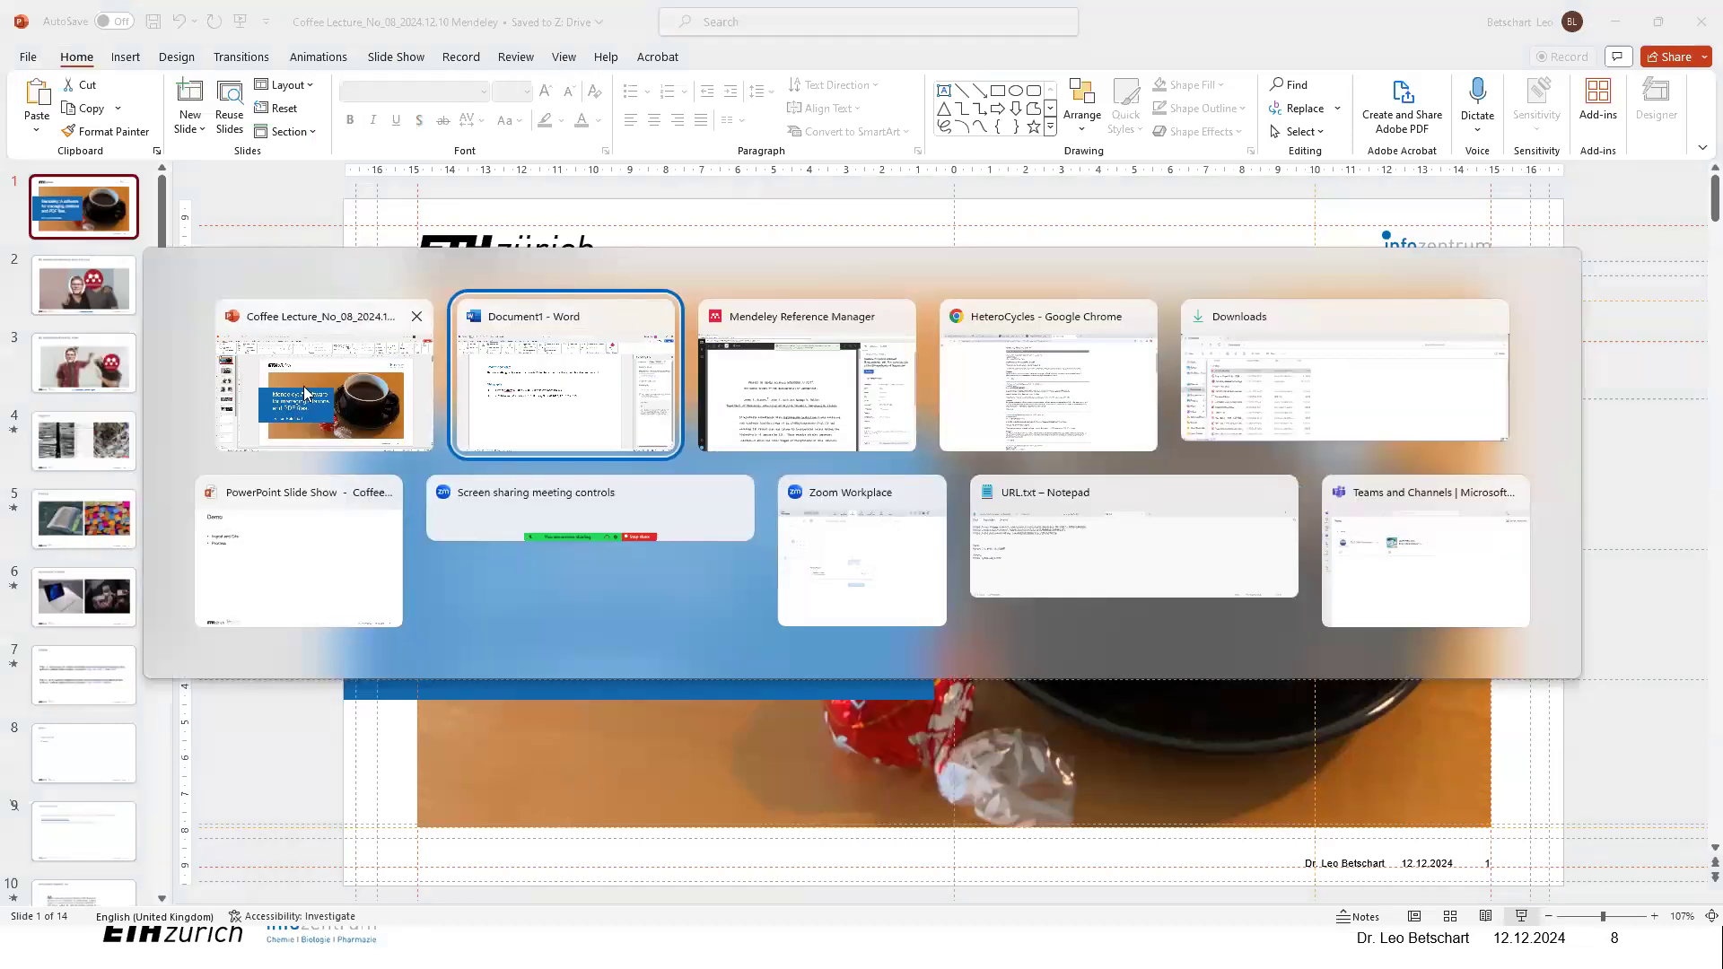
left_click(309, 577)
key("Right")
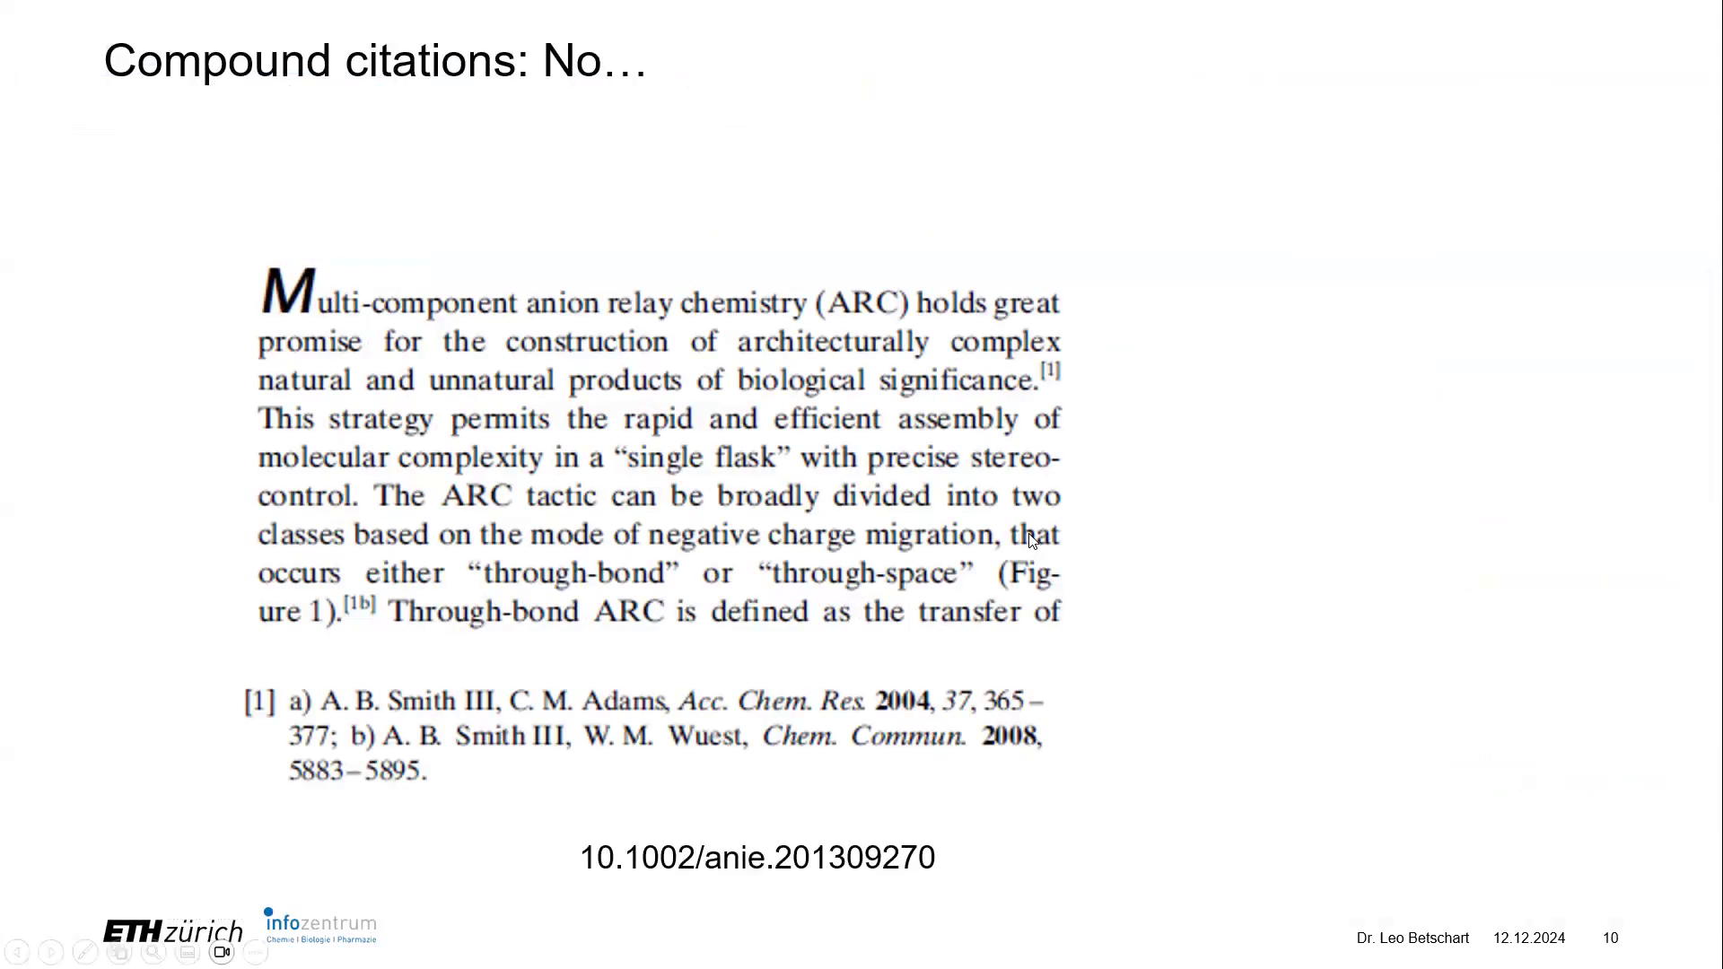